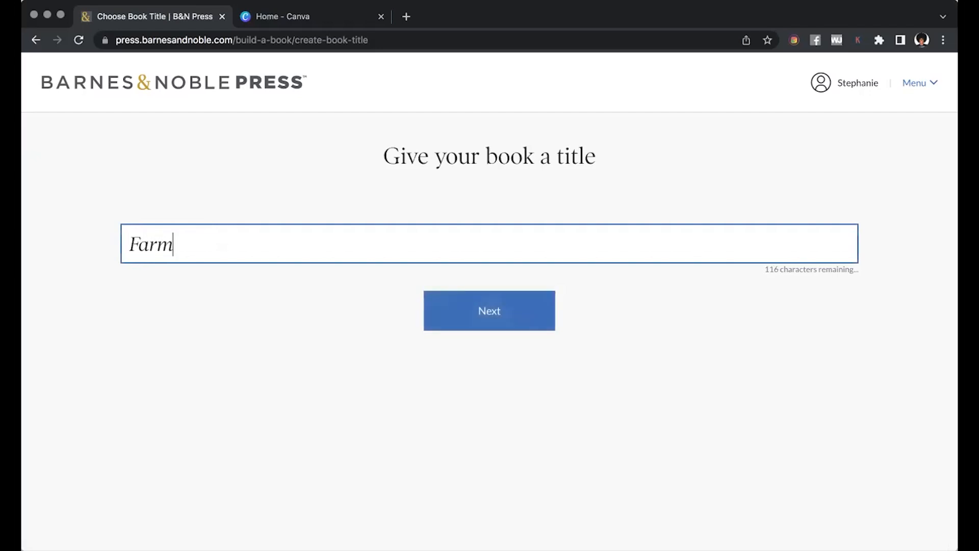
Title the book "Farm Animals Coloring Book For Toddlers (2-4 Years Old)" and proceed to the sale status.
text(Colori)
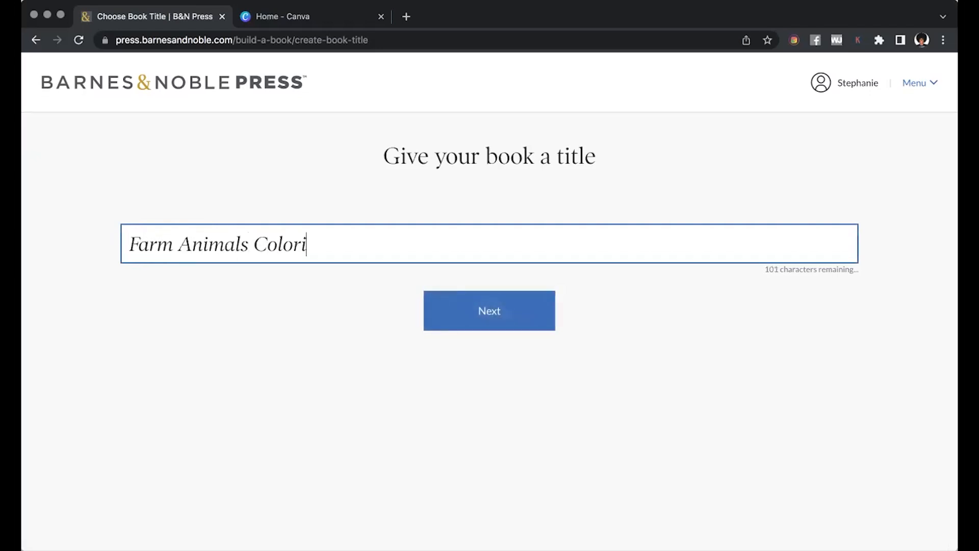
text(ng Book For Toddl)
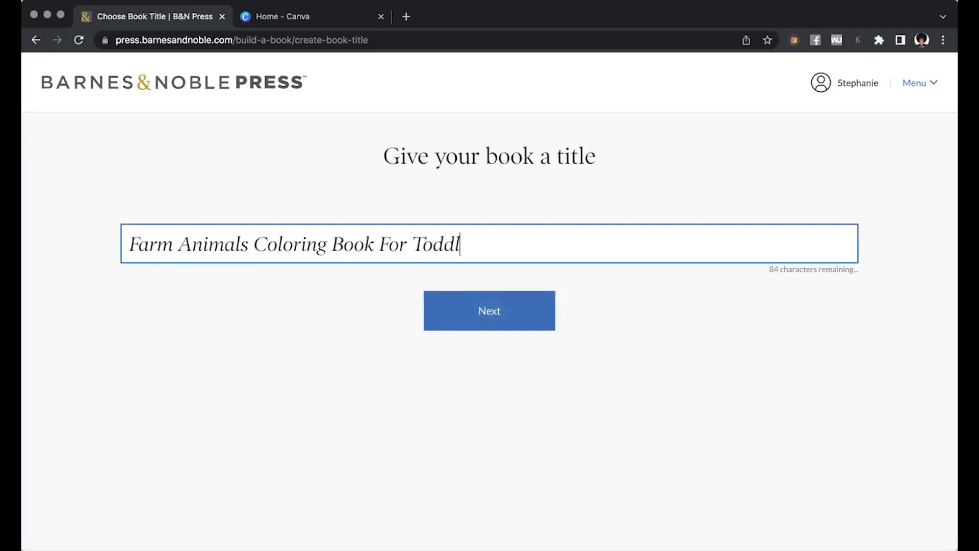
text(ers (2-4 Y)
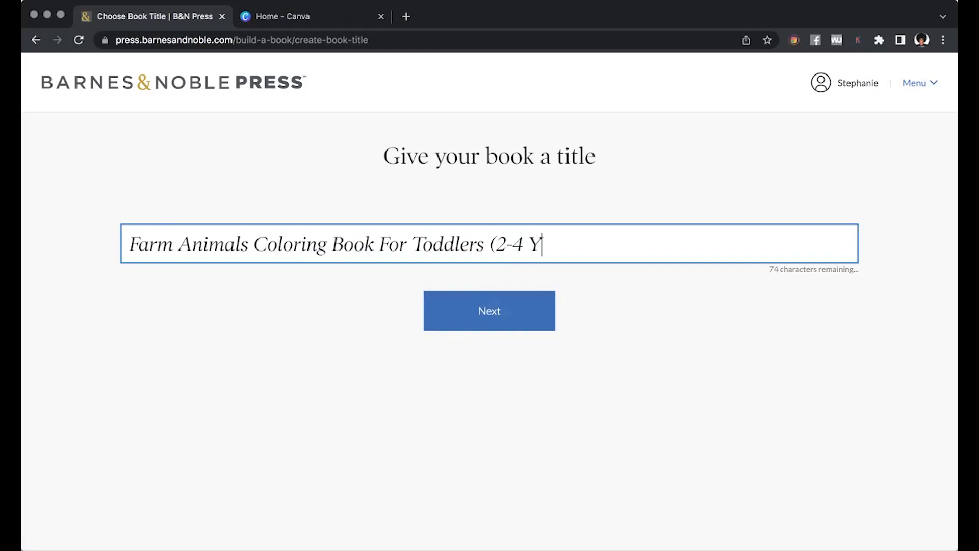
text(ears Old))
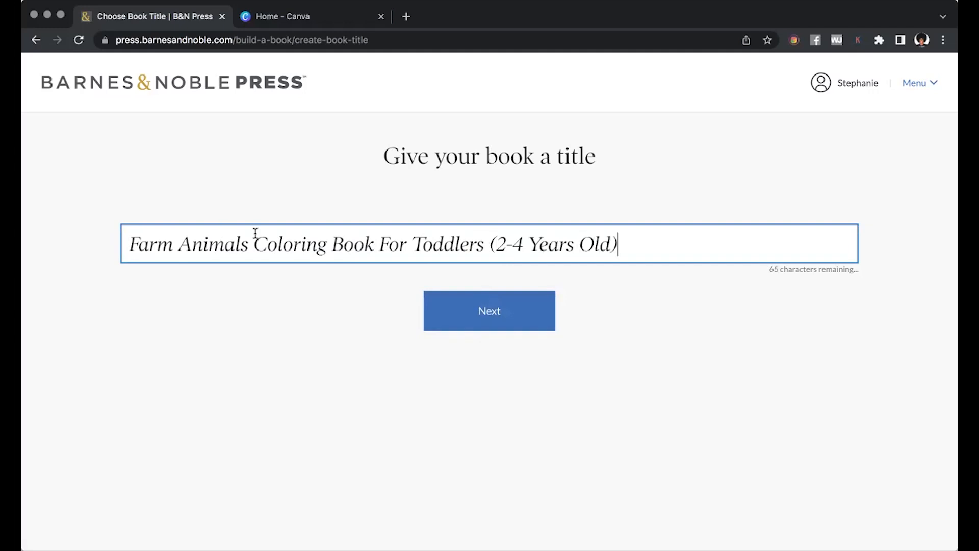
click(510, 316)
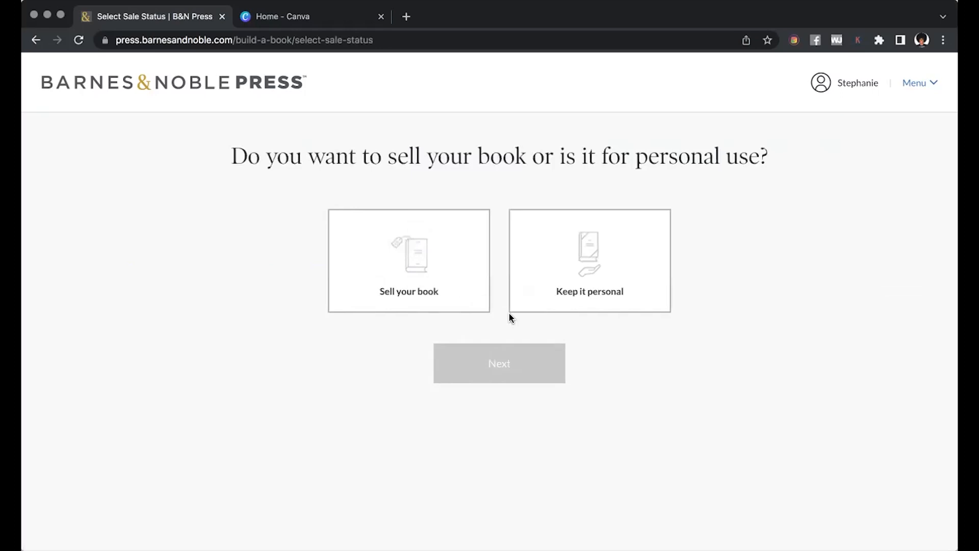
Set the book up for sale rather than personal use, and not as a pre-order.
click(426, 286)
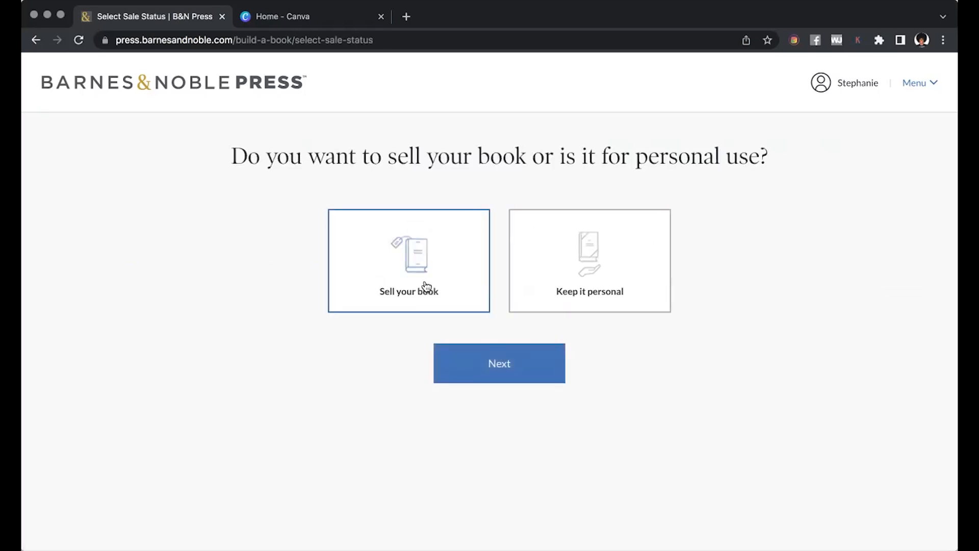
click(519, 377)
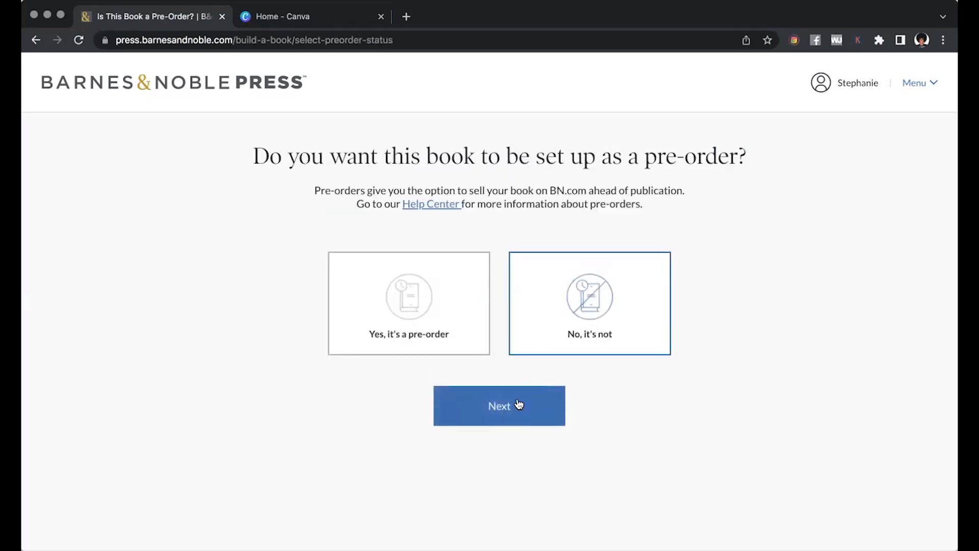
click(516, 403)
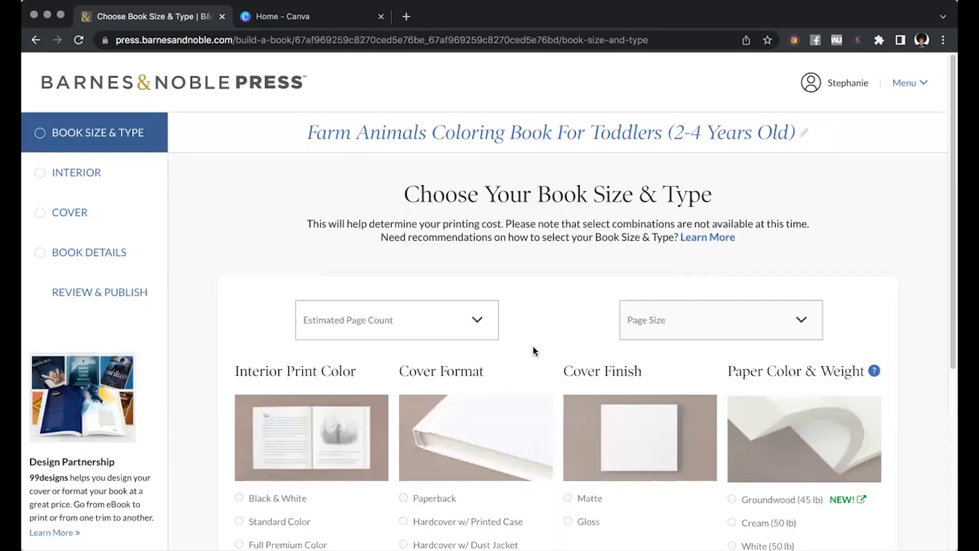
Set the estimated page count to 18 - 50 and the page size to 8.5" x 11".
scroll(552, 280, down, 2)
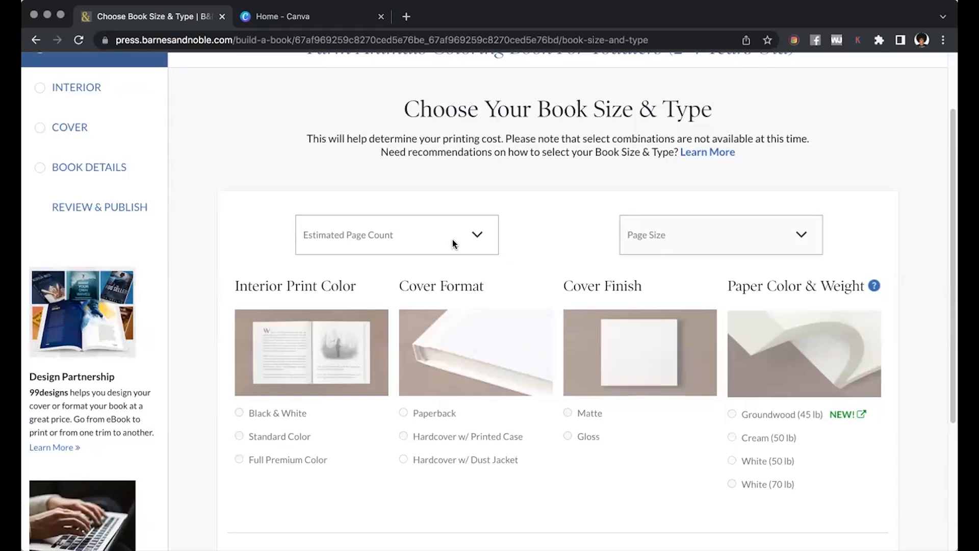
click(415, 235)
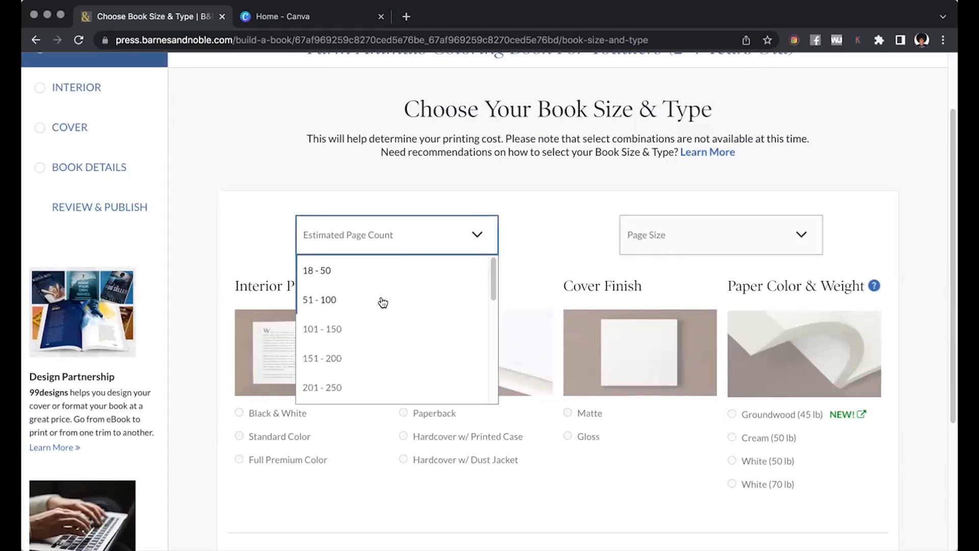
click(351, 274)
click(658, 251)
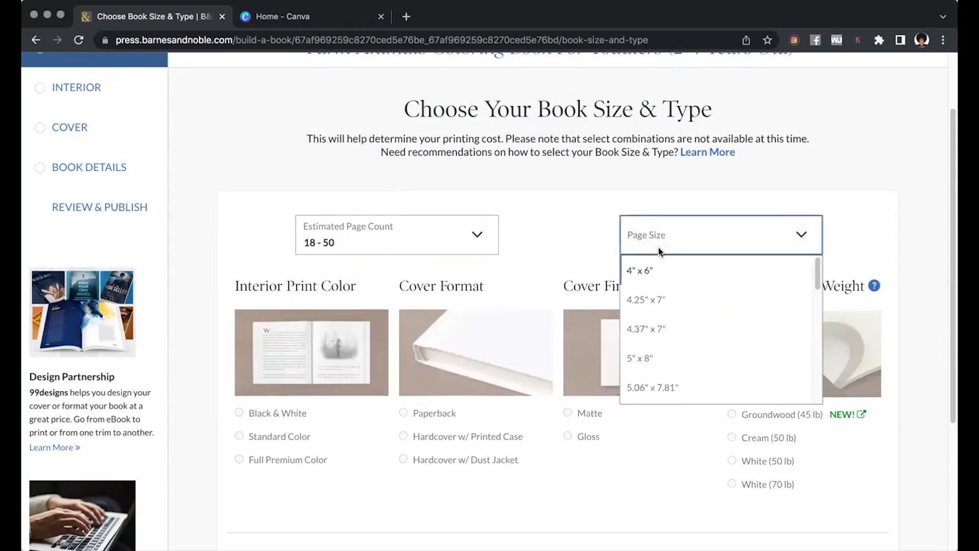
scroll(672, 326, down, 5)
scroll(673, 328, down, 8)
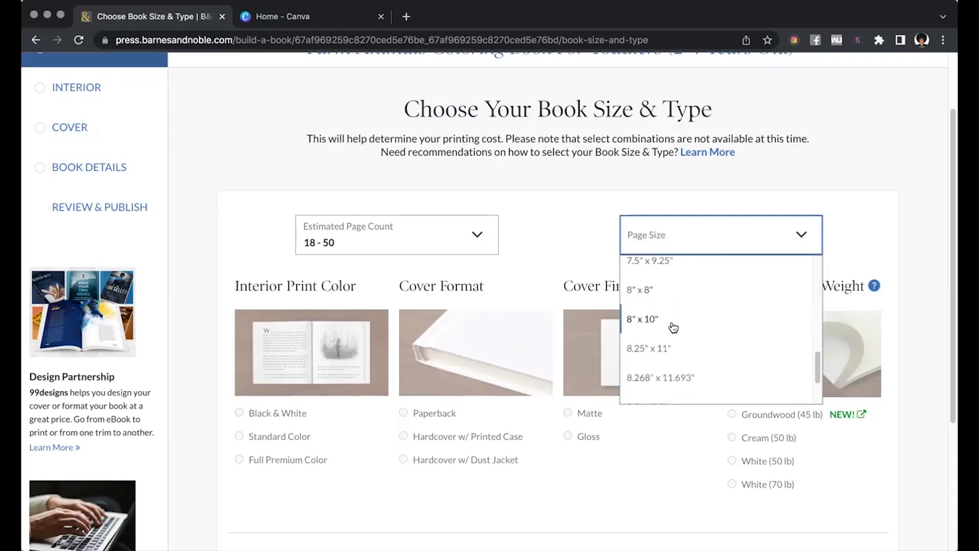
scroll(675, 352, down, 3)
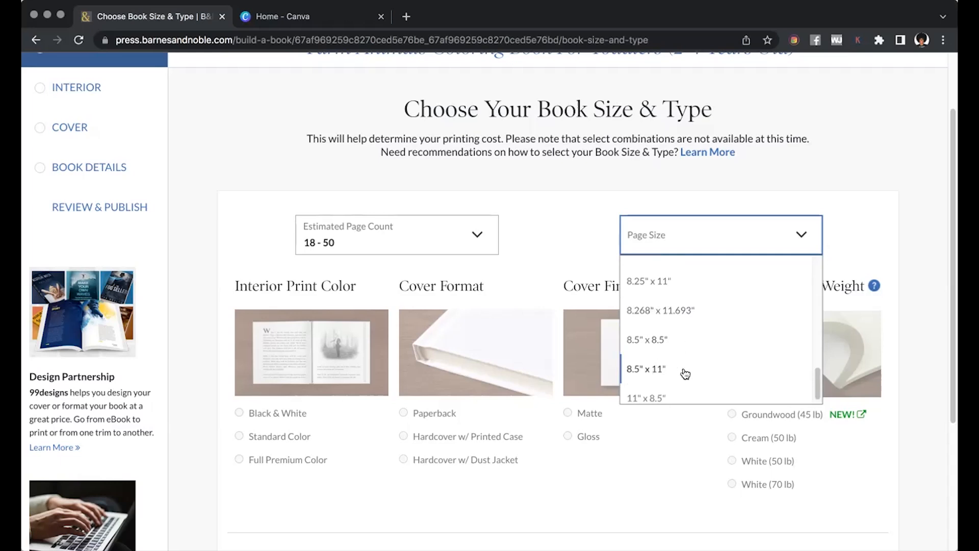
click(654, 369)
Choose a Black & White interior, Paperback format, Gloss finish and White (50 lb) paper, and save the book specifications.
scroll(240, 385, down, 1)
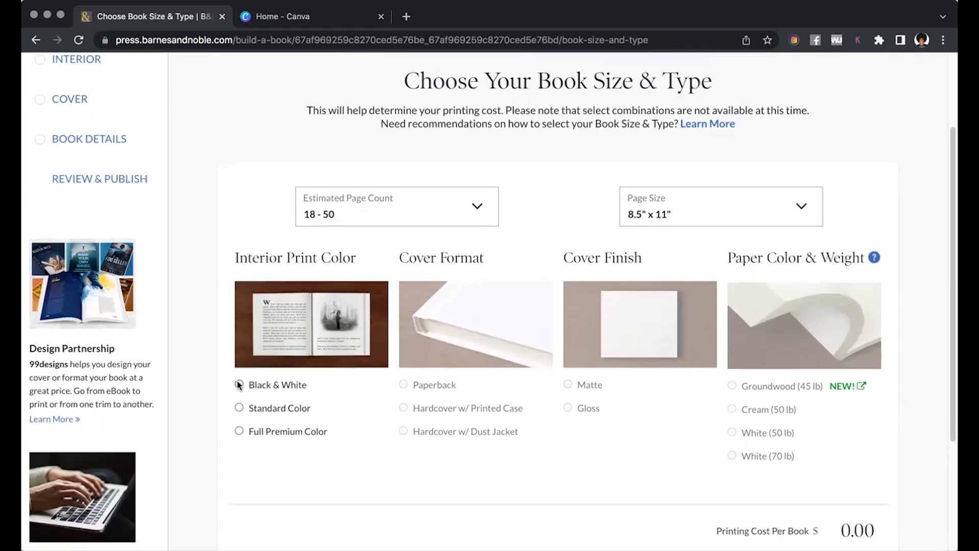
click(239, 385)
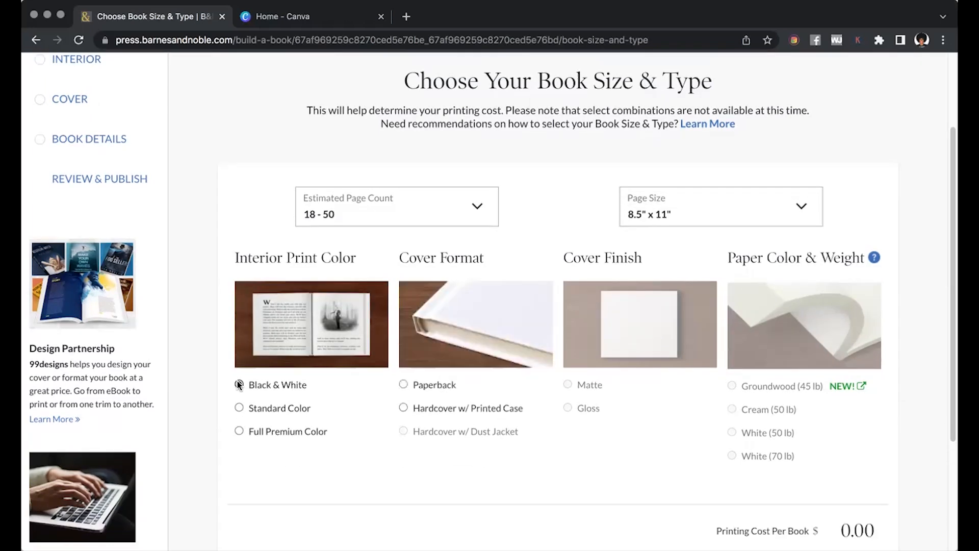
click(404, 385)
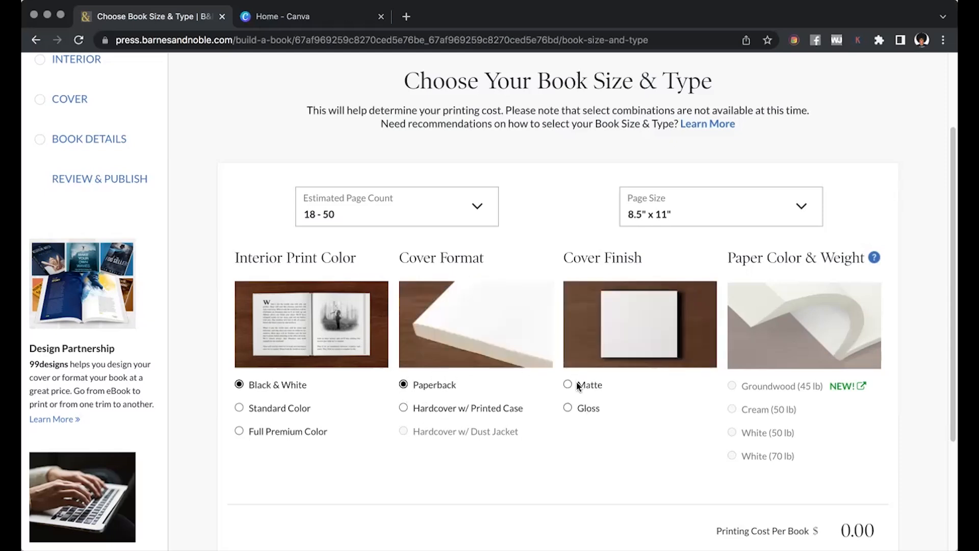
click(575, 412)
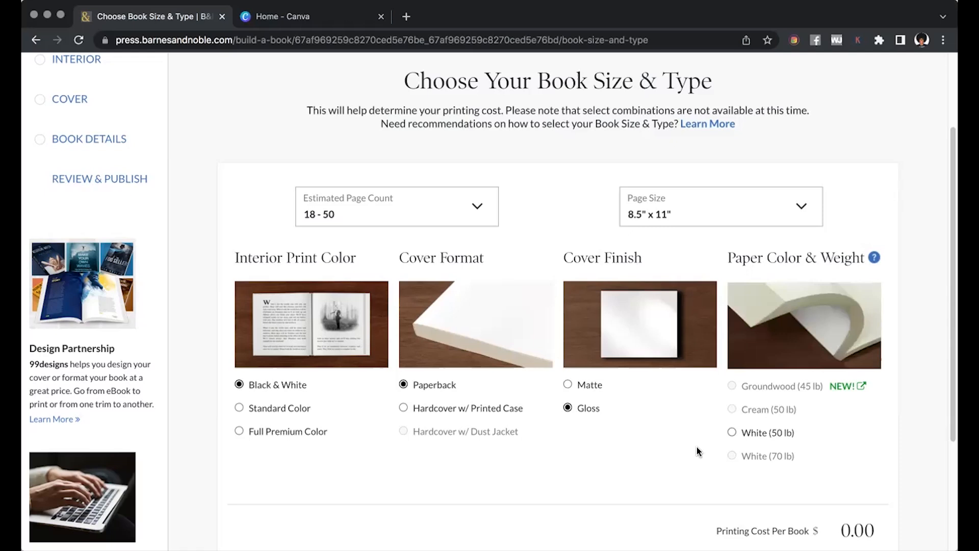
scroll(697, 447, down, 1)
click(766, 404)
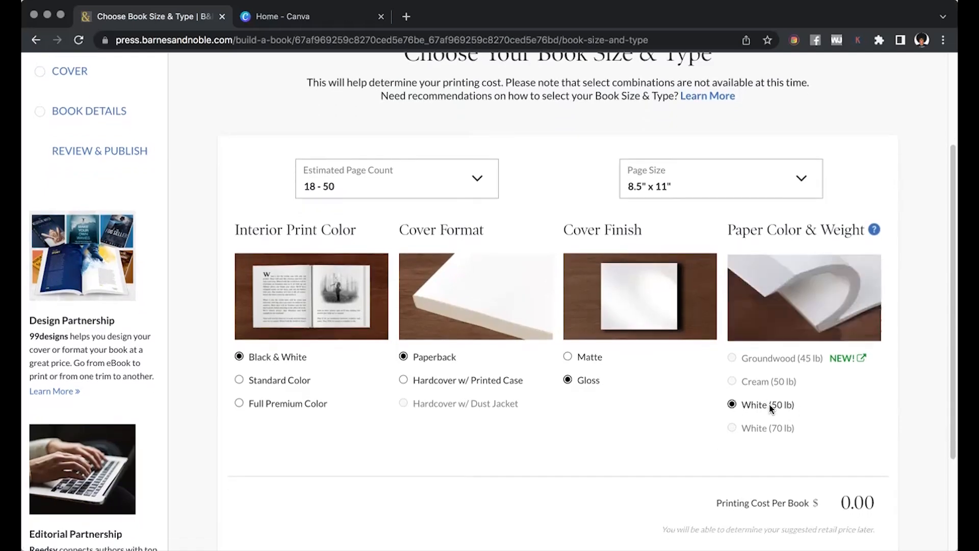
scroll(827, 438, down, 4)
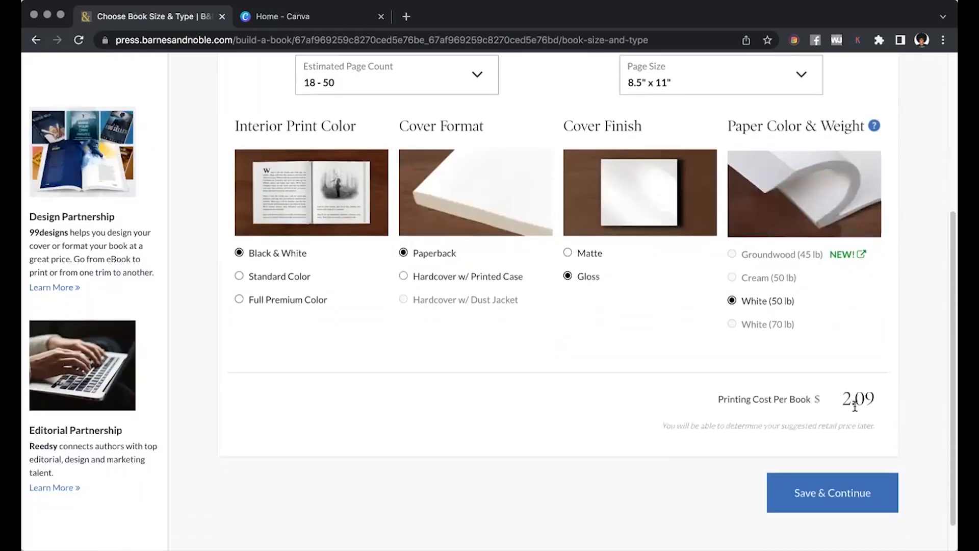
scroll(406, 155, up, 2)
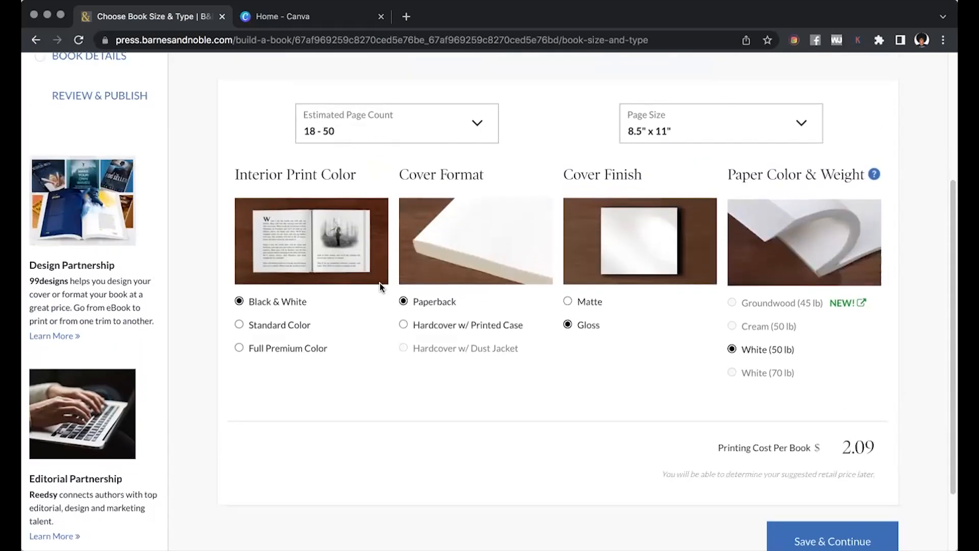
scroll(393, 316, down, 3)
click(822, 475)
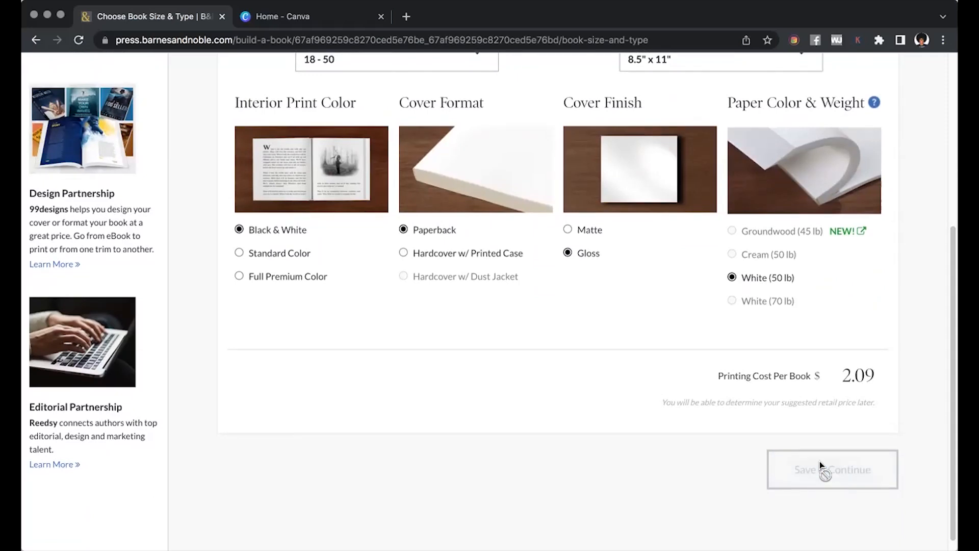
Review the interior formatting dimensions, switch to Canva and start a custom-size design measured in inches.
scroll(659, 369, down, 5)
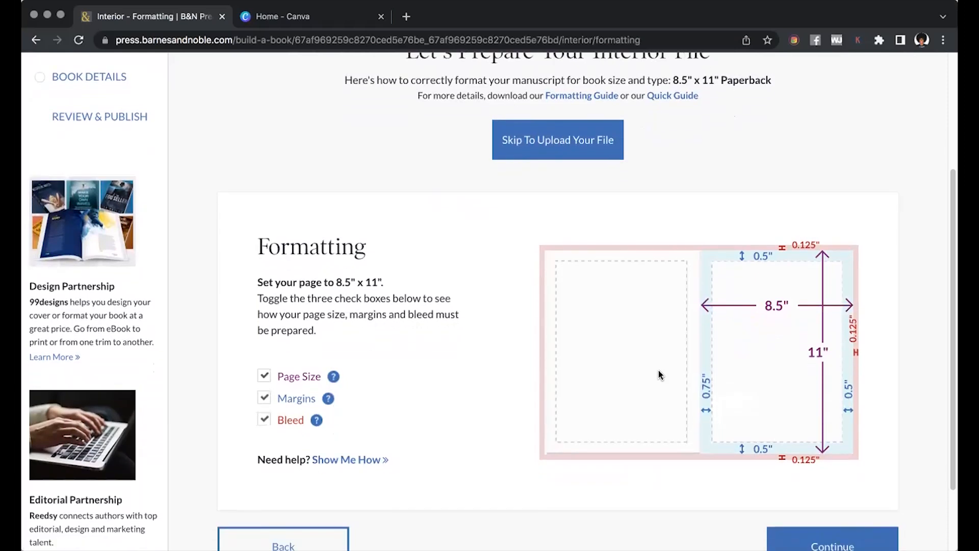
scroll(658, 369, down, 2)
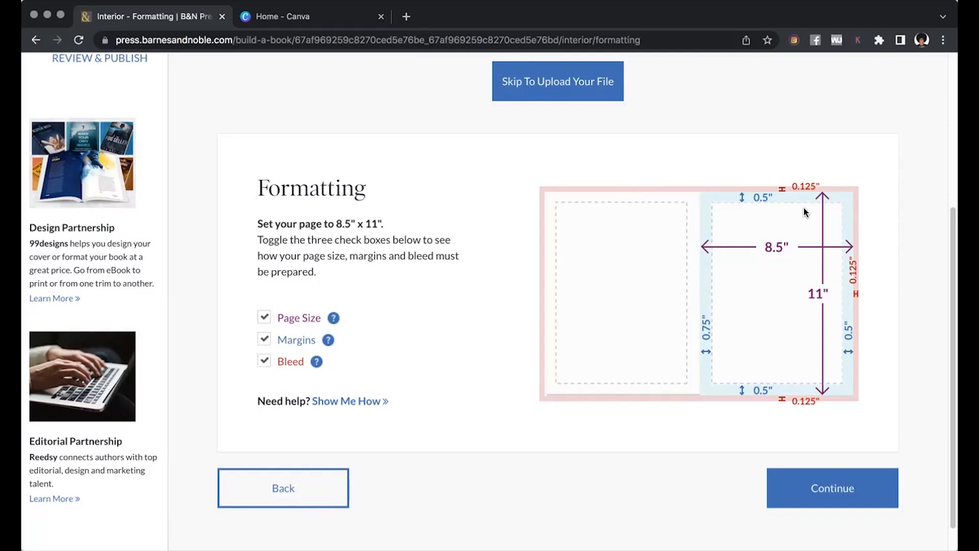
click(305, 18)
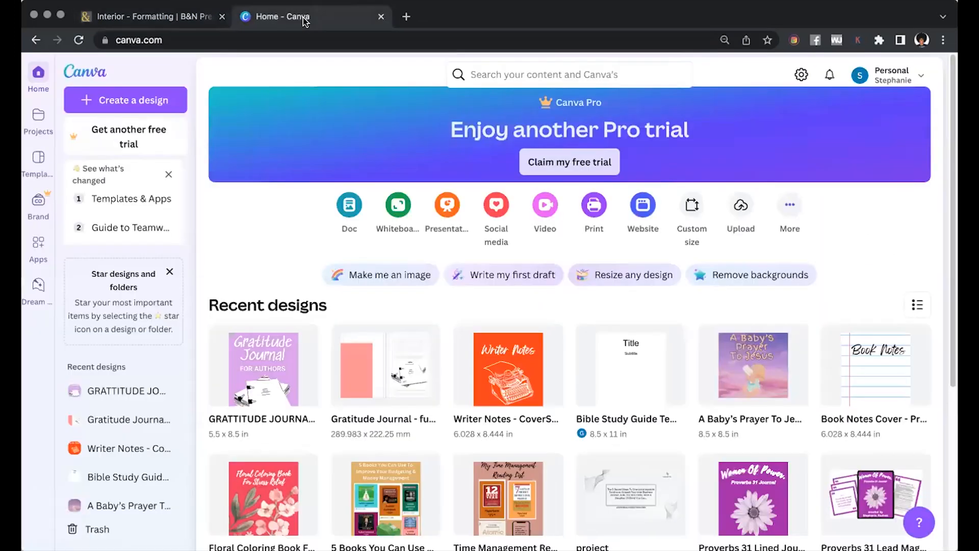
click(692, 214)
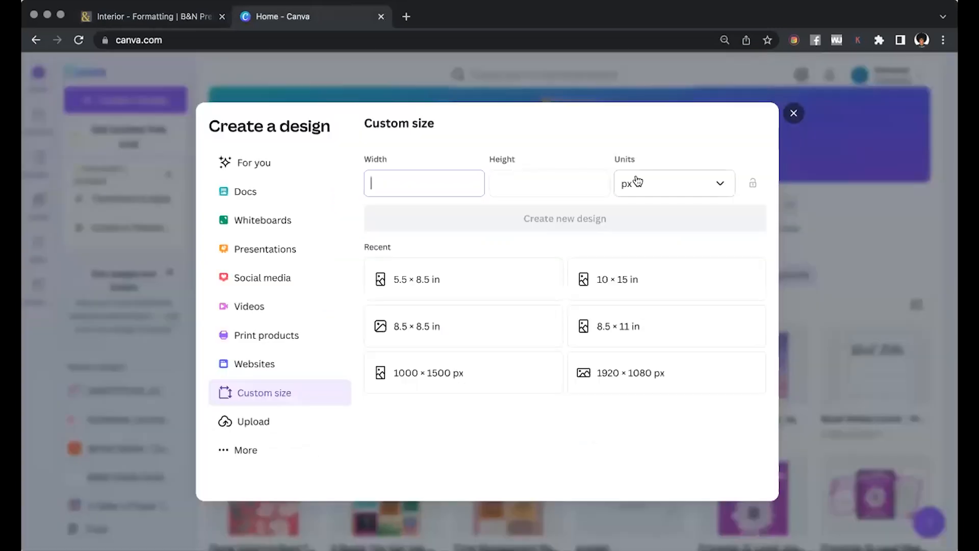
click(662, 185)
click(644, 249)
Create the custom design 8.625 in wide and 11.125 in high, checking the page and bleed dimensions in the Barnes & Noble Press formatting guide.
click(426, 183)
click(153, 16)
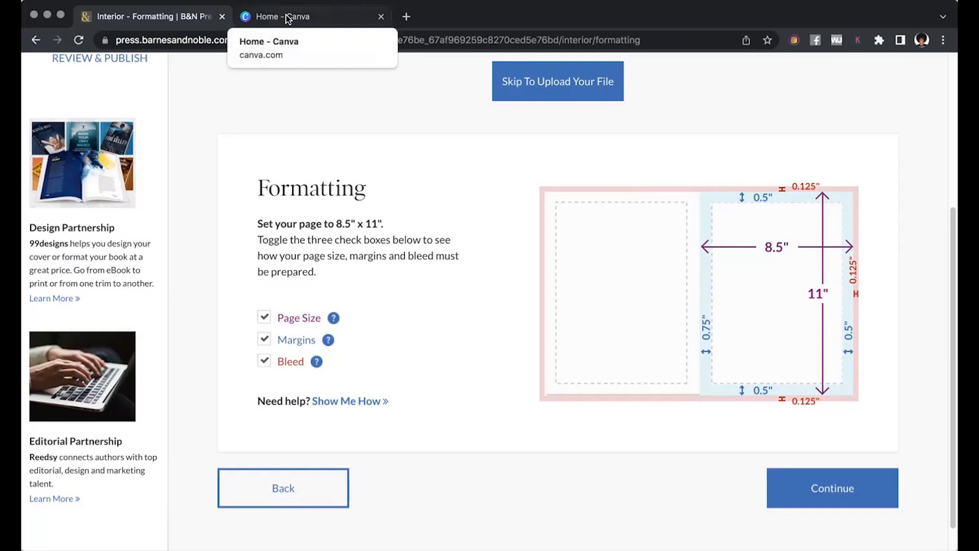
click(306, 17)
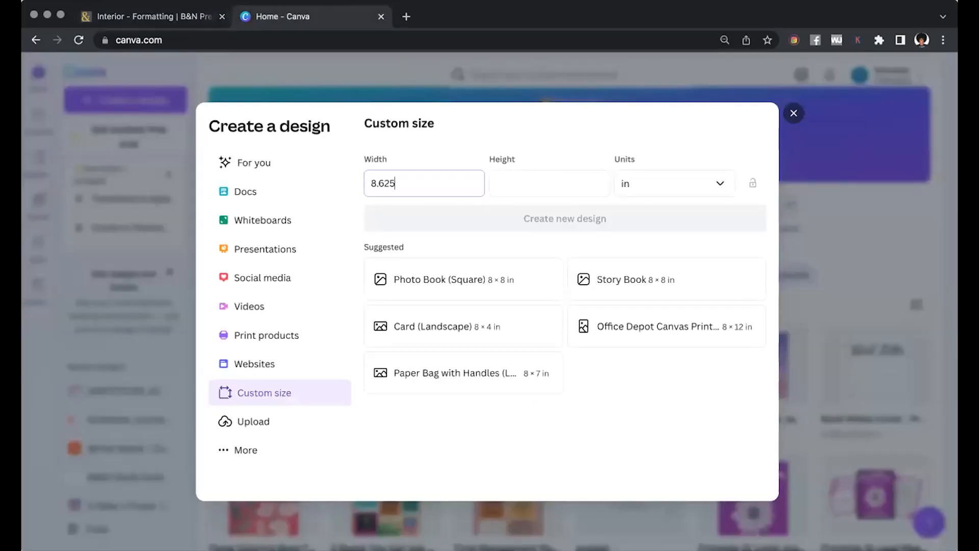
click(498, 183)
click(153, 16)
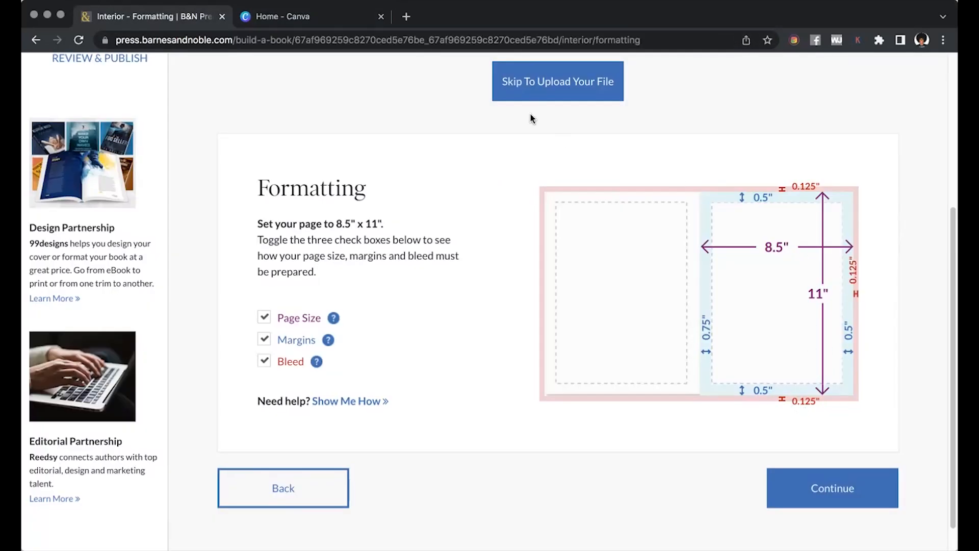
click(293, 23)
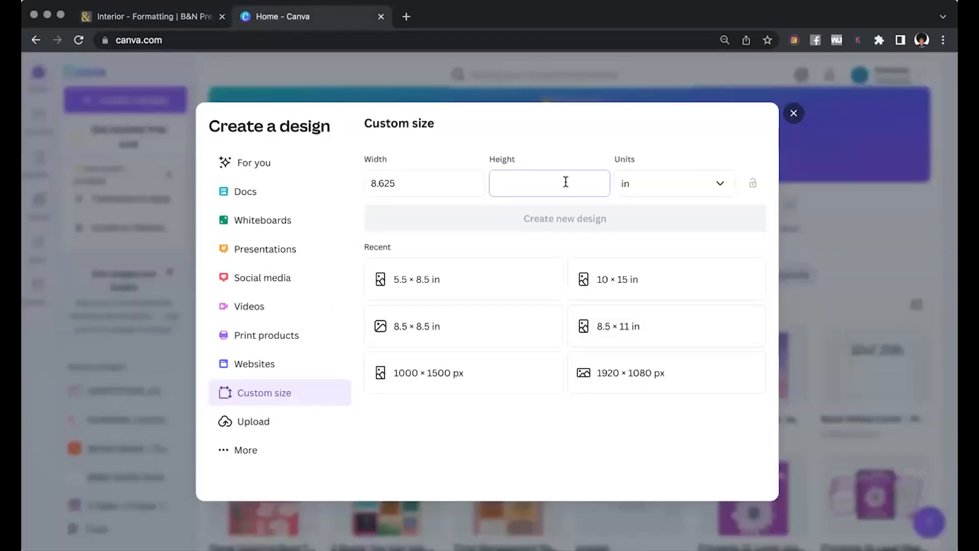
text(11.125)
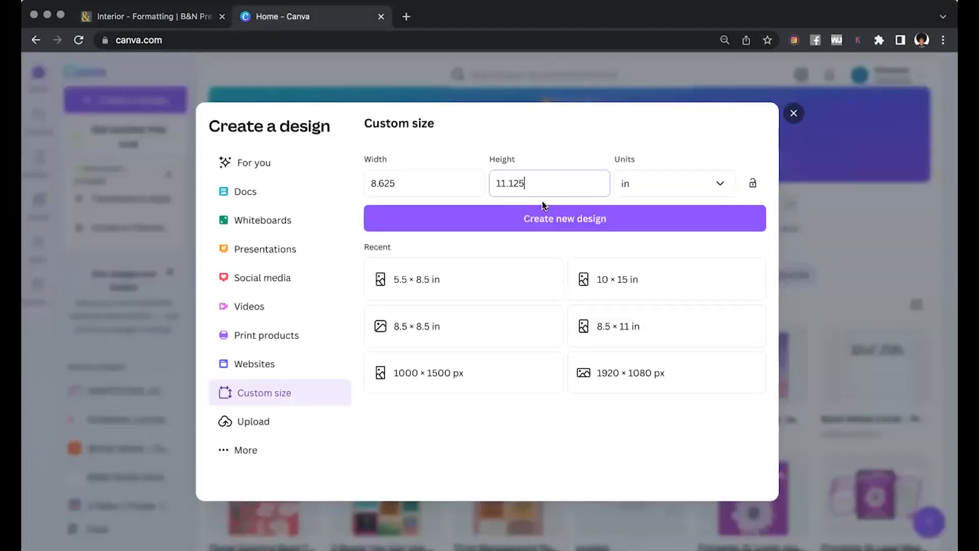
click(558, 213)
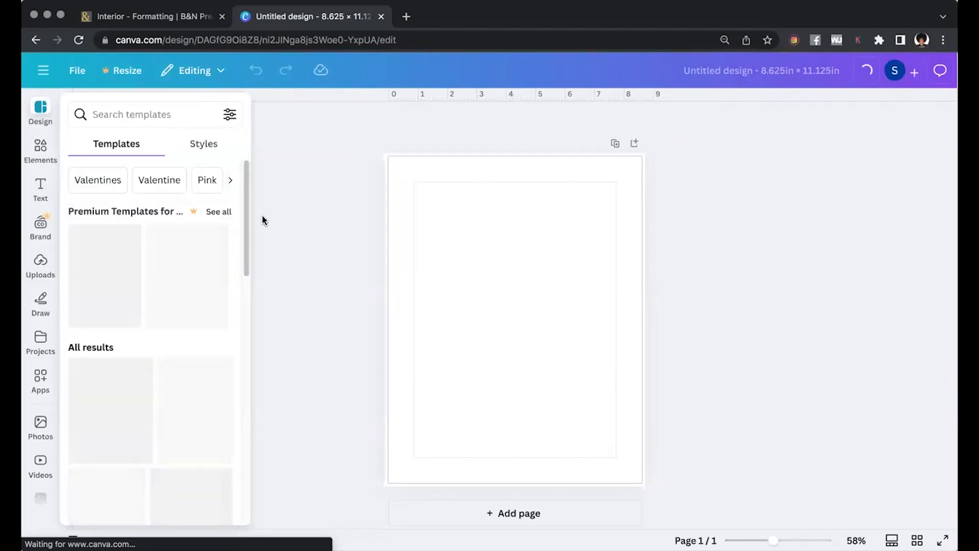
Close the template suggestions and turn off the rulers and guides for the blank page.
click(320, 199)
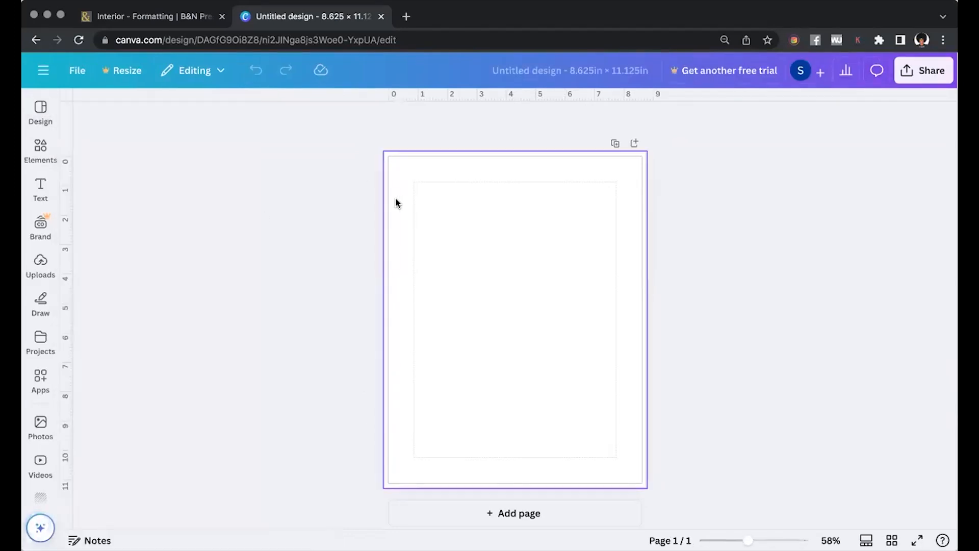
click(78, 71)
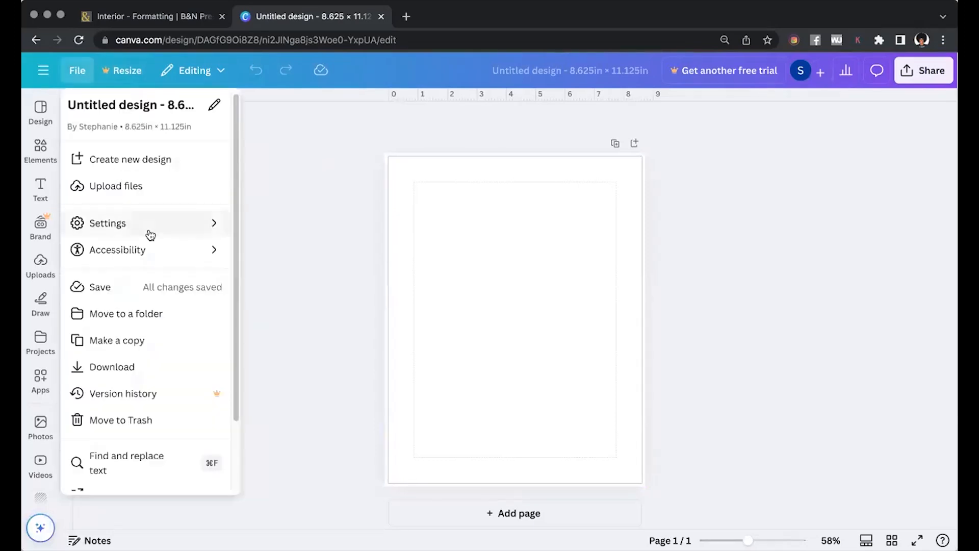
mouse_move(148, 231)
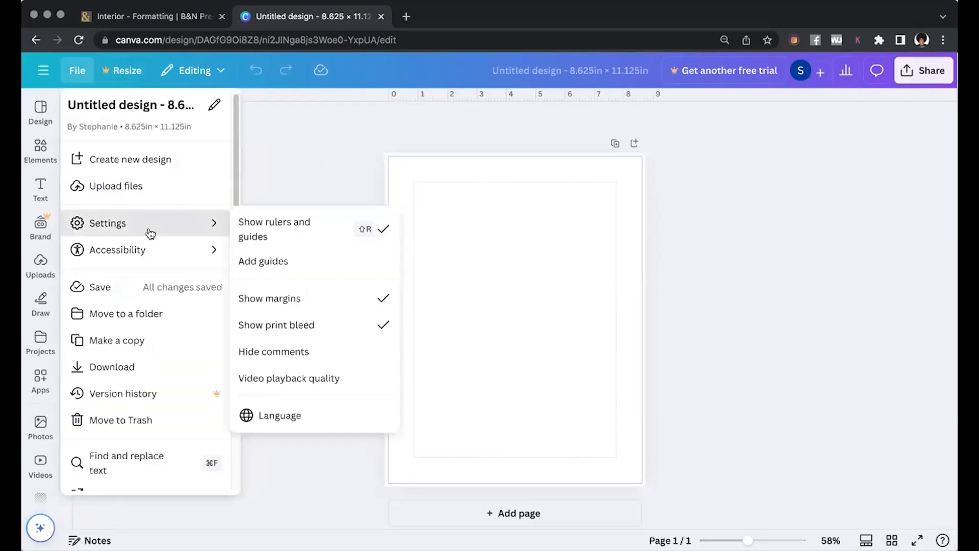
click(269, 239)
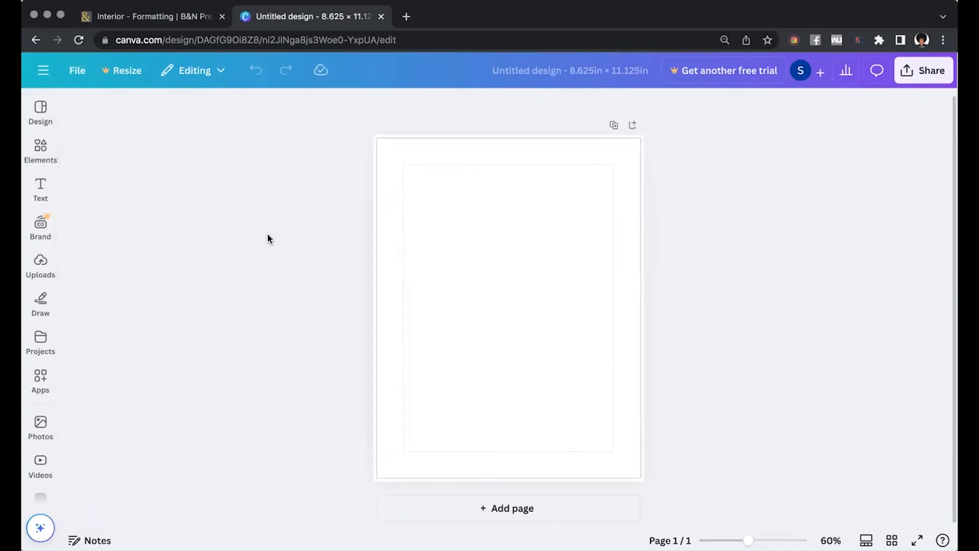
Show the rulers and place guides along all four page edges, following the 0.5 in and 0.75 in margins in the Barnes & Noble Press guide.
click(407, 217)
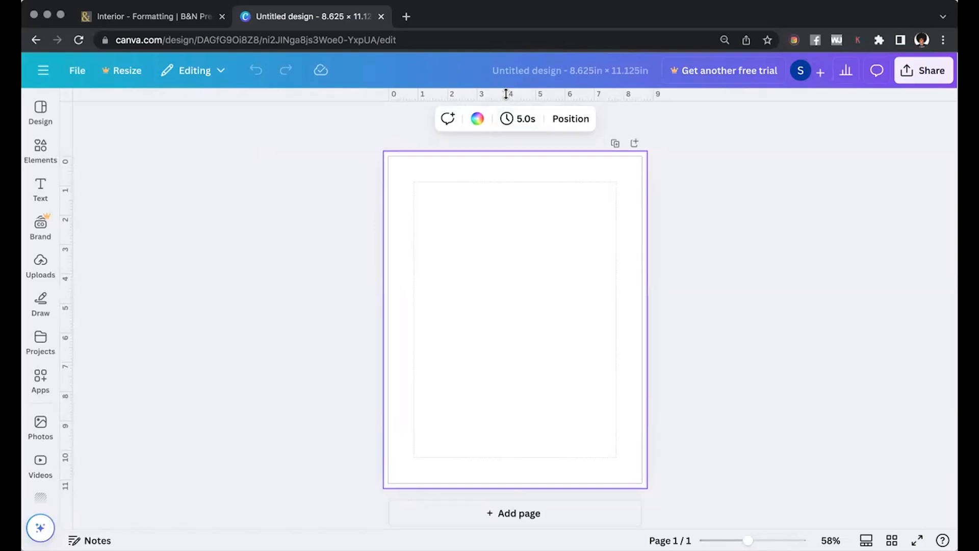
click(170, 18)
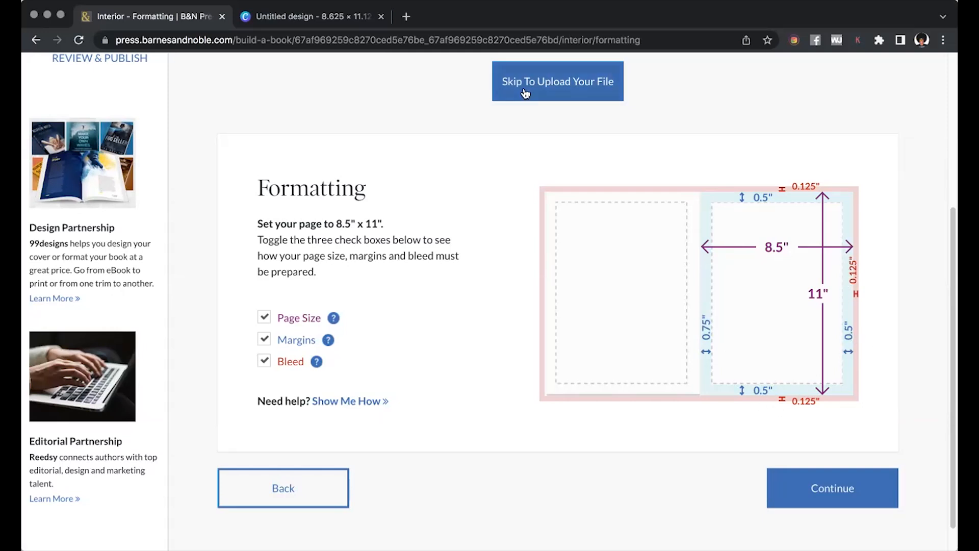
click(285, 18)
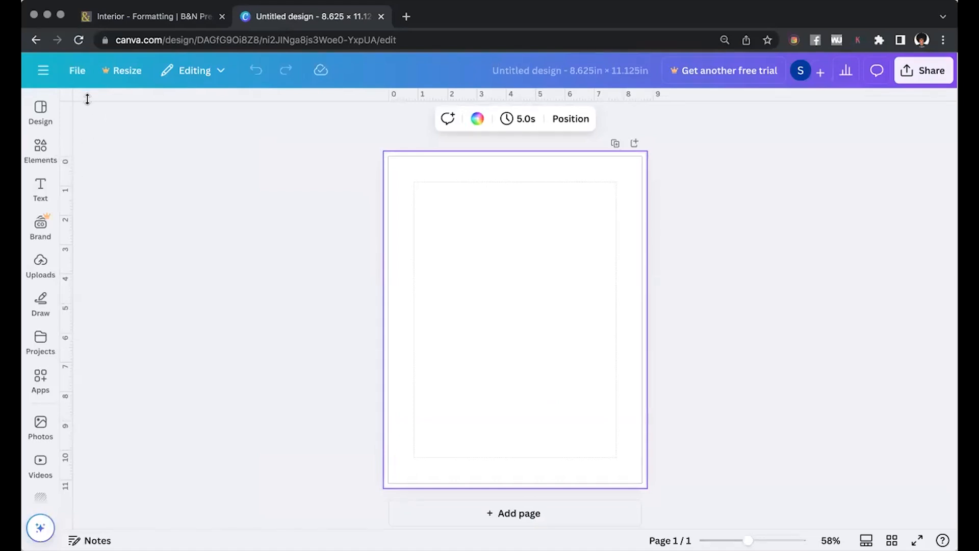
drag(96, 94, 112, 178)
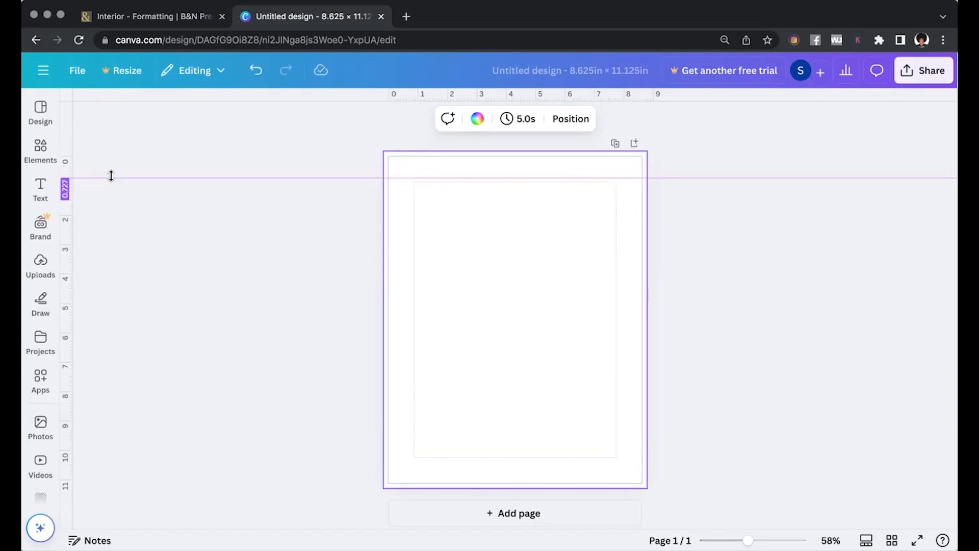
drag(110, 180, 108, 188)
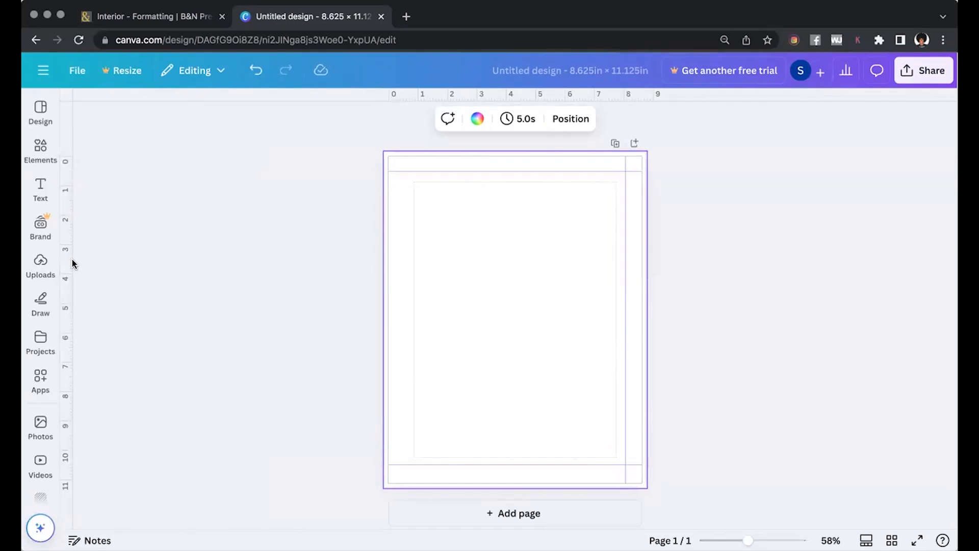
drag(68, 256, 408, 339)
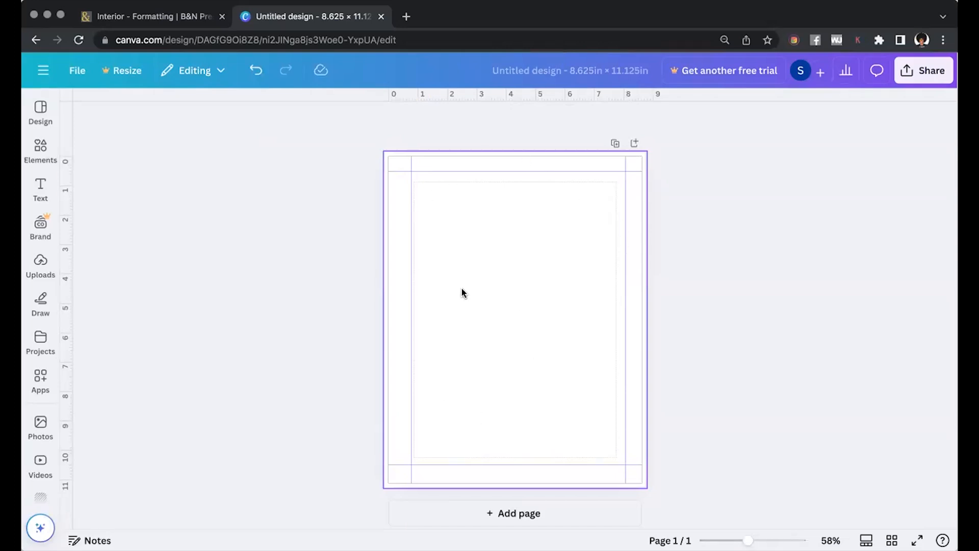
Duplicate the blank page with its margin guides until the design has 20 pages.
click(615, 147)
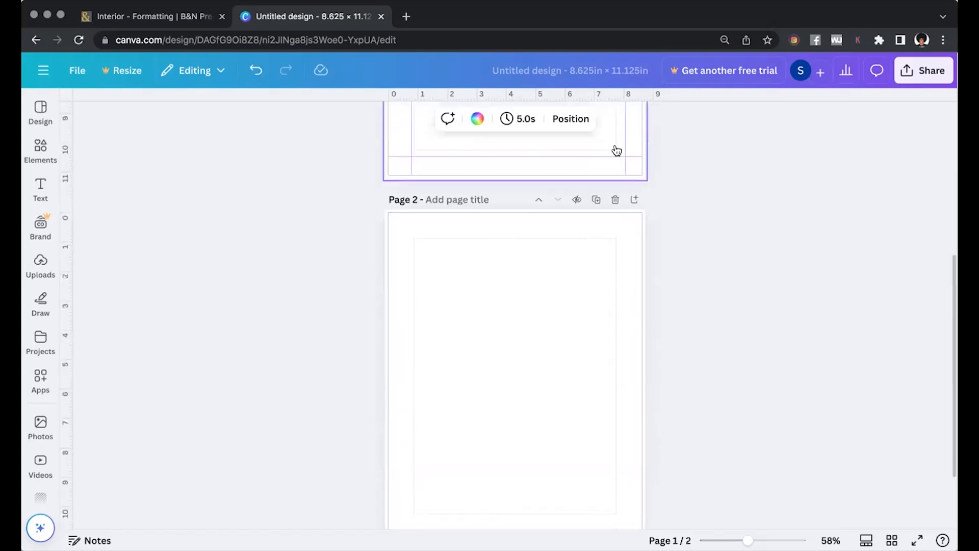
click(595, 144)
click(595, 144)
click(594, 145)
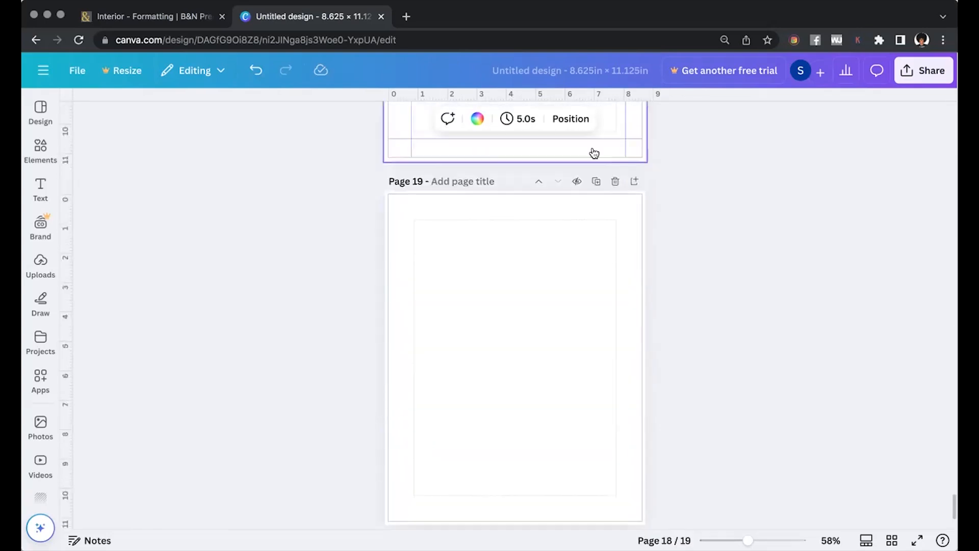
click(593, 151)
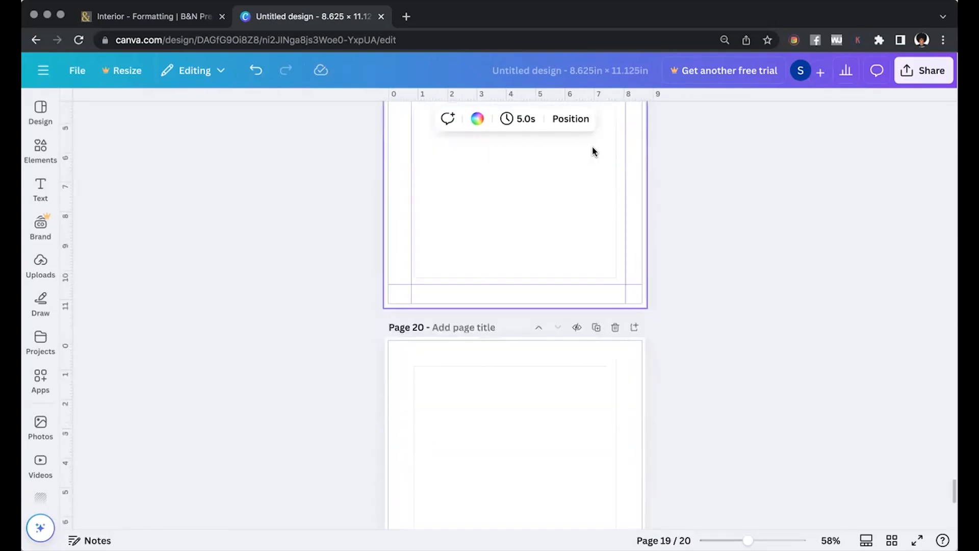
scroll(664, 389, up, 20)
scroll(664, 389, up, 20)
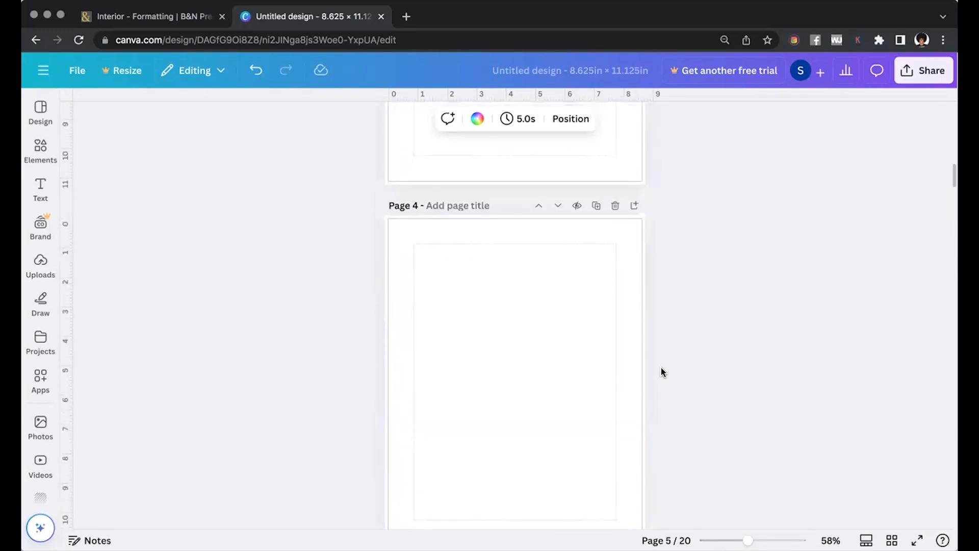
Review all the blank pages in the grid overview and return to page 1 for editing.
click(527, 365)
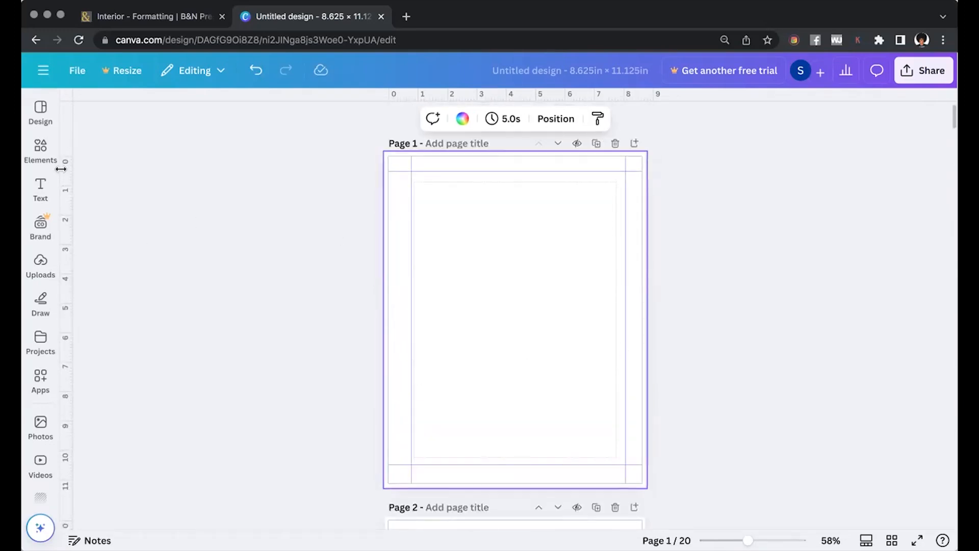
click(40, 150)
click(331, 287)
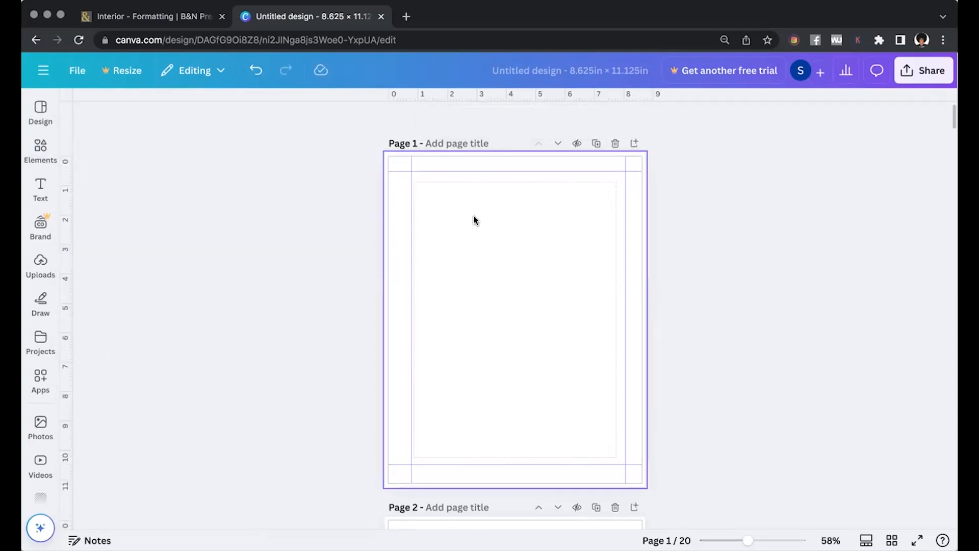
click(892, 540)
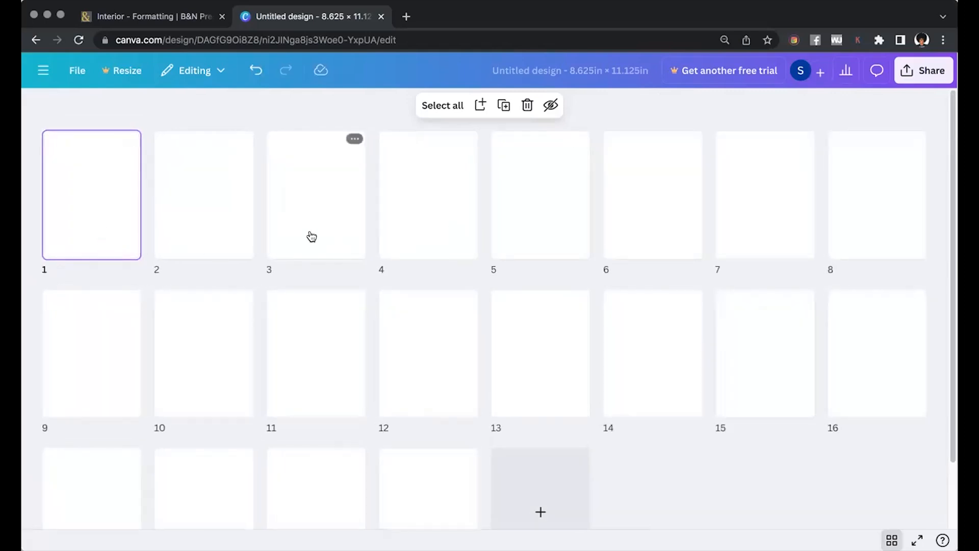
double_click(117, 230)
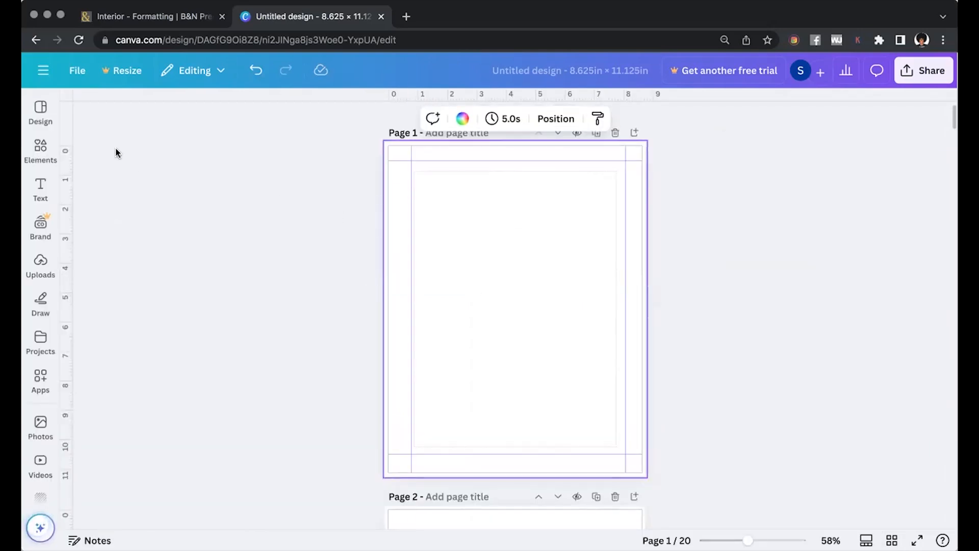
Generate Magic Media graphics from the prompt "Please create a coloring book page image of a cow".
click(37, 151)
click(43, 272)
scroll(45, 400, down, 2)
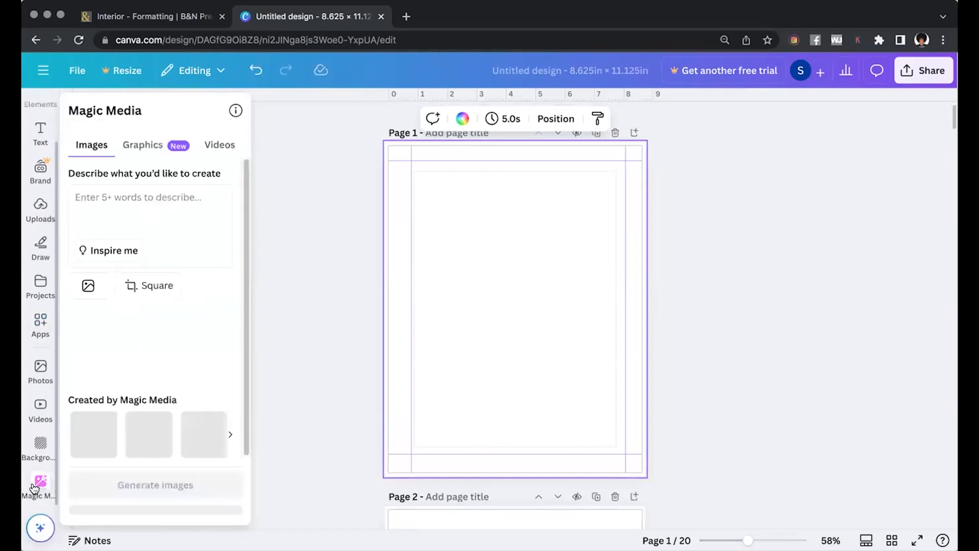
click(34, 489)
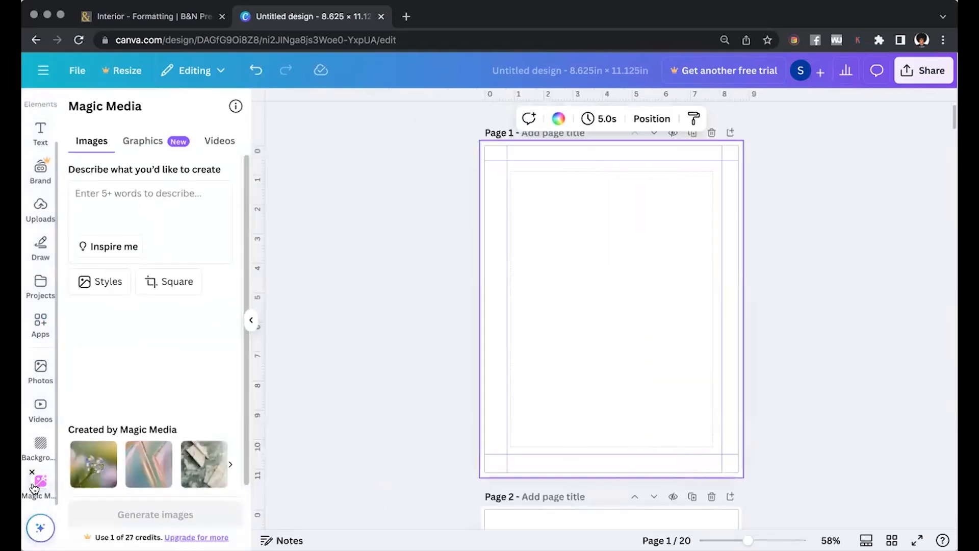
click(133, 142)
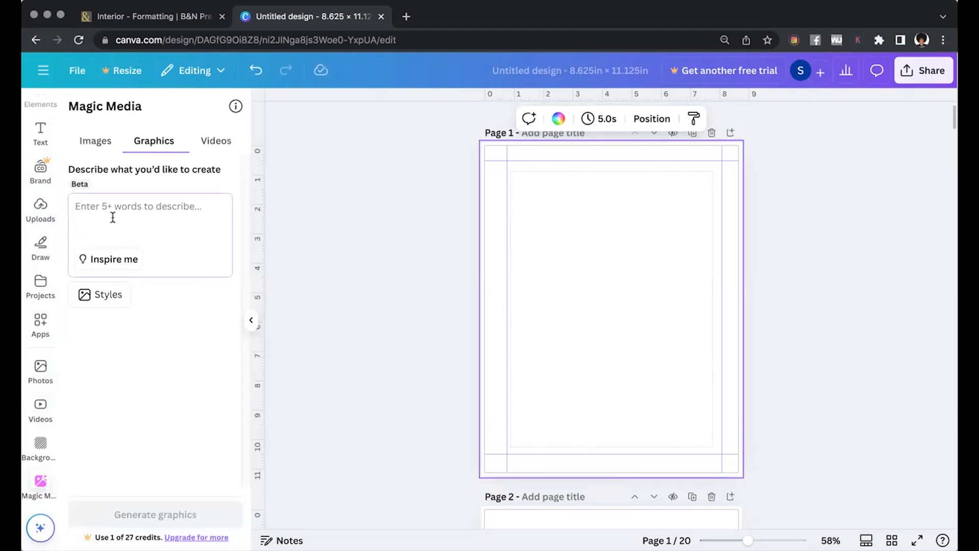
text(Ple)
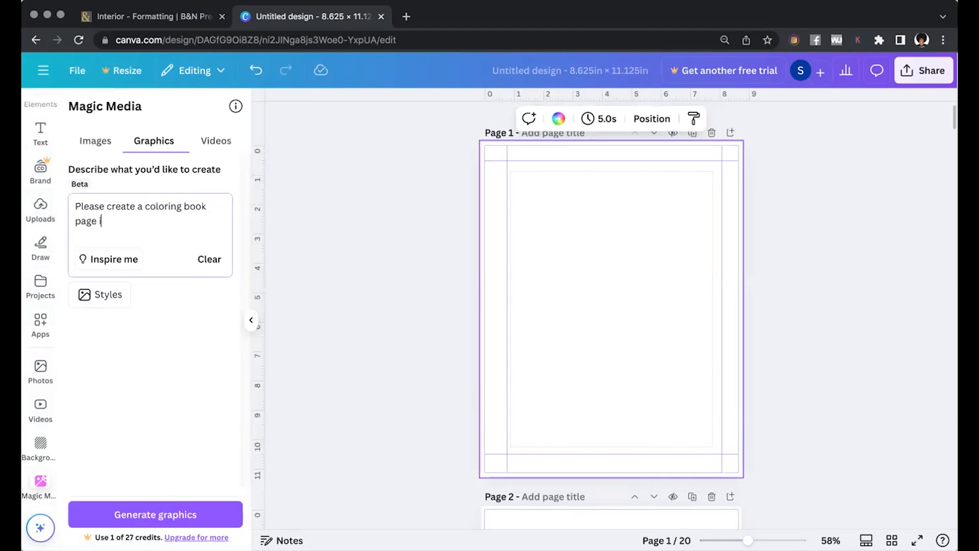
key(Return)
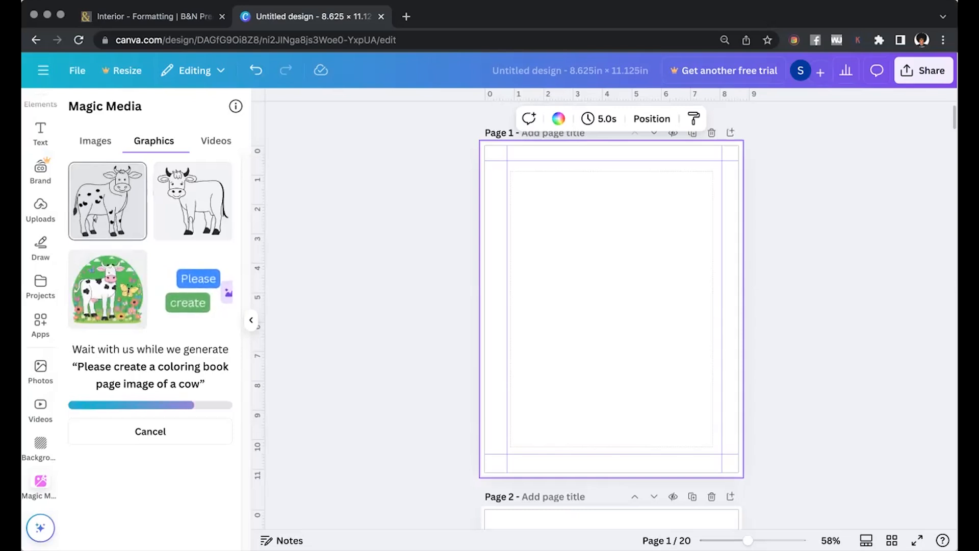
Add the spotted line-art cow to page 1 and enlarge it to span the width between the side margin guides.
click(106, 197)
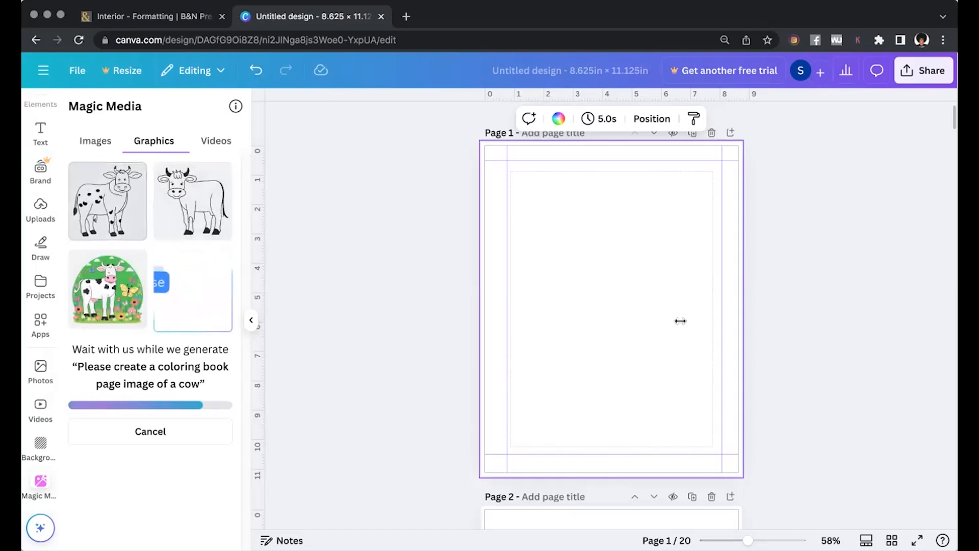
drag(540, 236, 510, 205)
drag(682, 381, 722, 439)
click(788, 369)
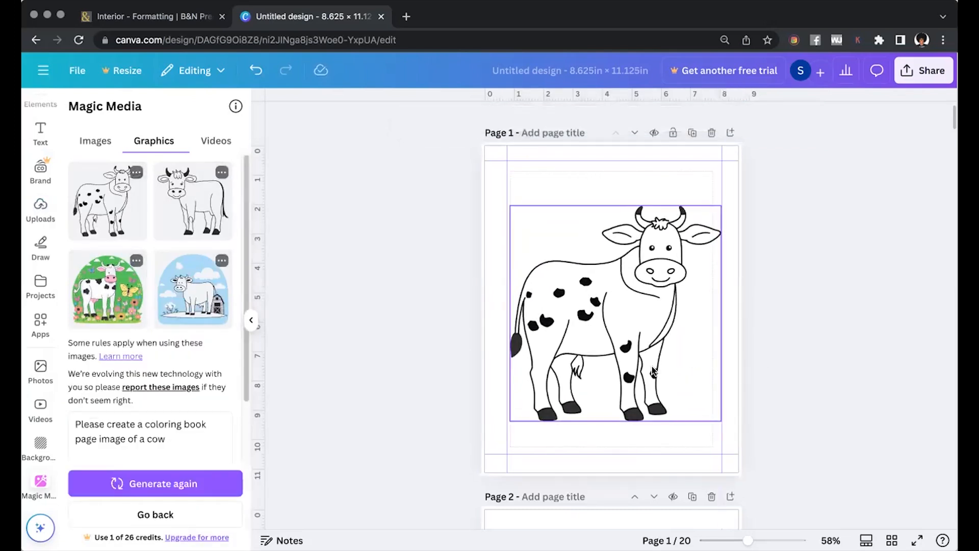
Add the second, unspotted line-art cow to page 2, enlarge it to the side margin guides and center it vertically.
scroll(603, 420, down, 8)
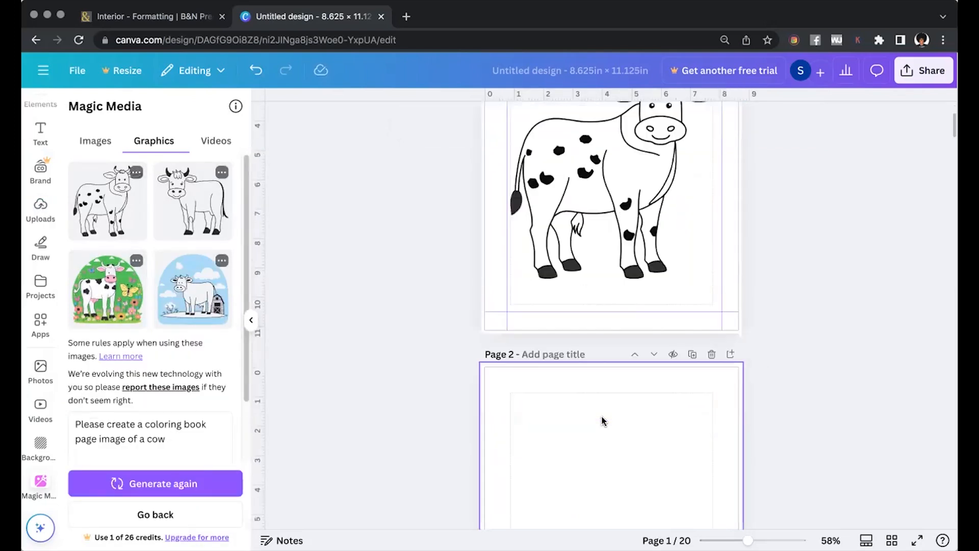
click(197, 220)
drag(596, 284, 582, 238)
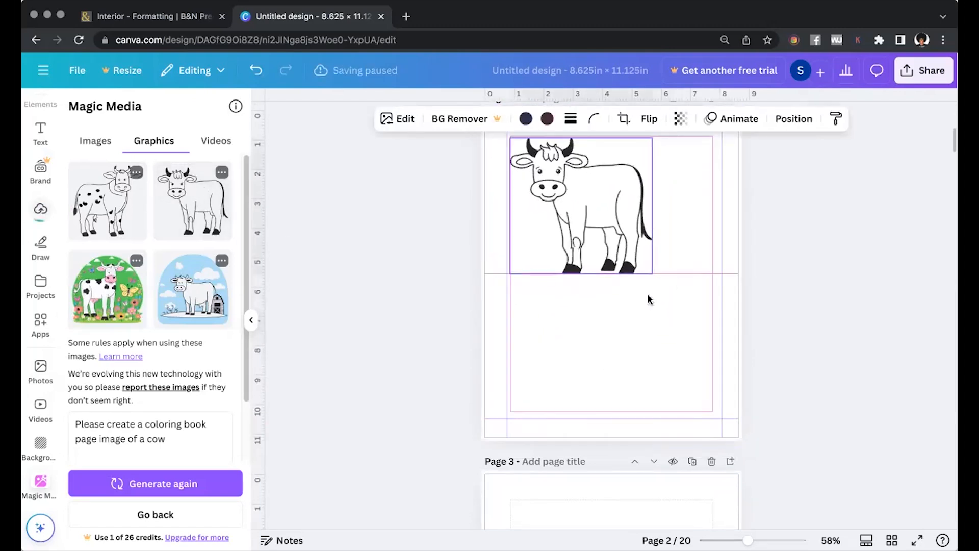
drag(686, 321, 719, 335)
drag(610, 282, 610, 302)
click(433, 332)
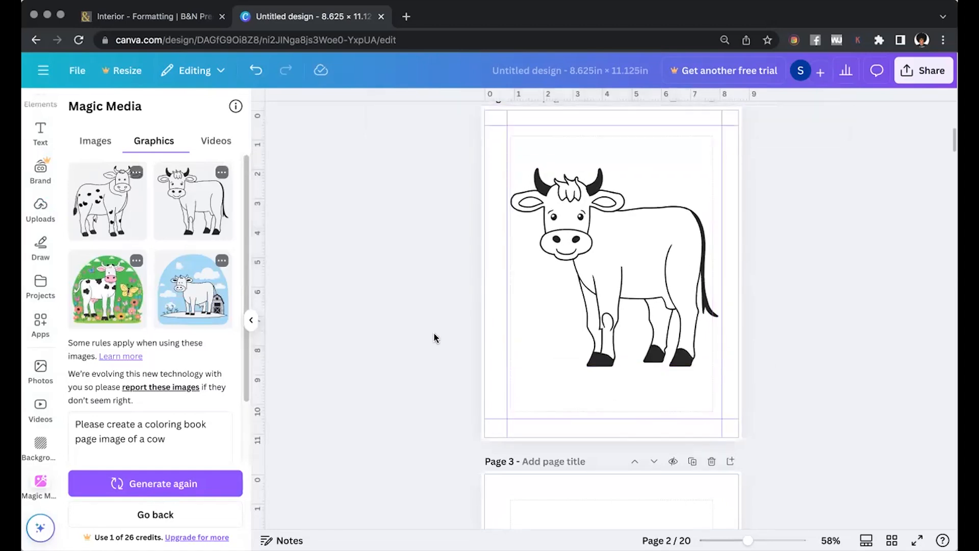
Enlarge the duck with spread wings on page 7 to span the width between the side margin guides.
scroll(433, 333, up, 5)
scroll(433, 332, down, 12)
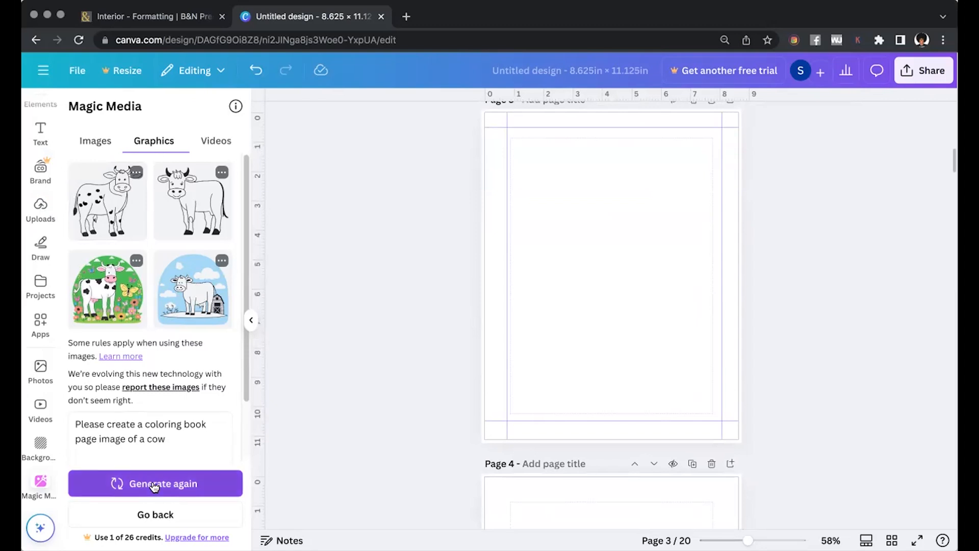
scroll(147, 437, down, 2)
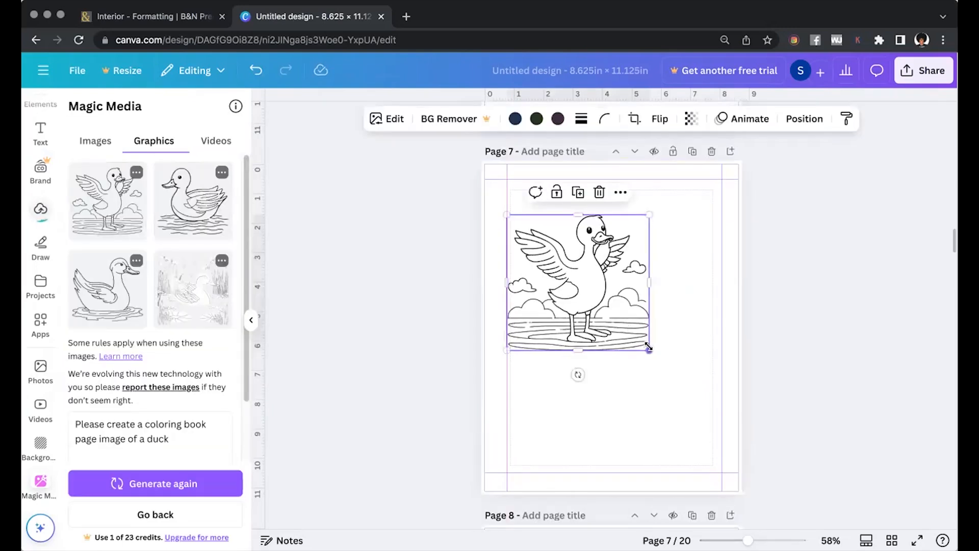
drag(700, 412, 720, 420)
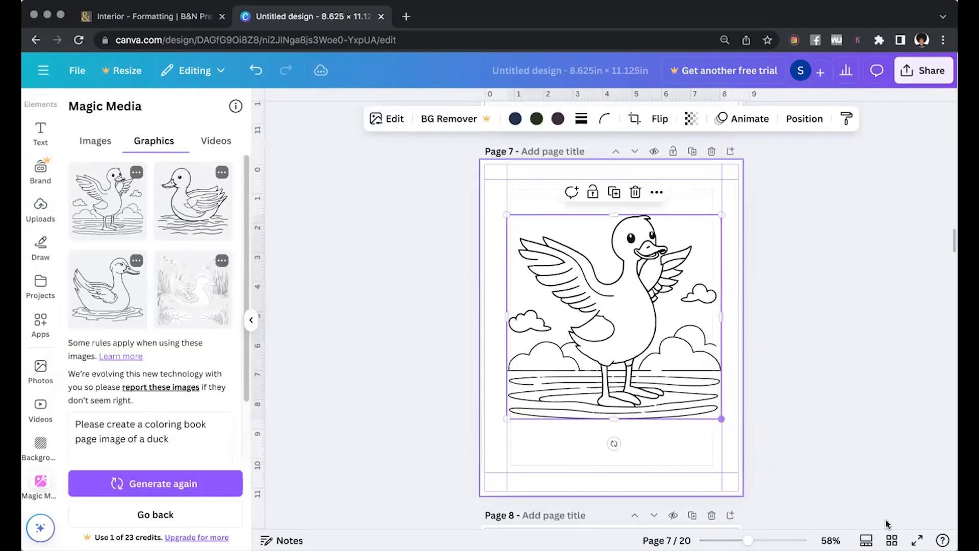
In the grid overview, move blank pages between the animal illustrations so that every drawing is followed by a blank page.
click(892, 539)
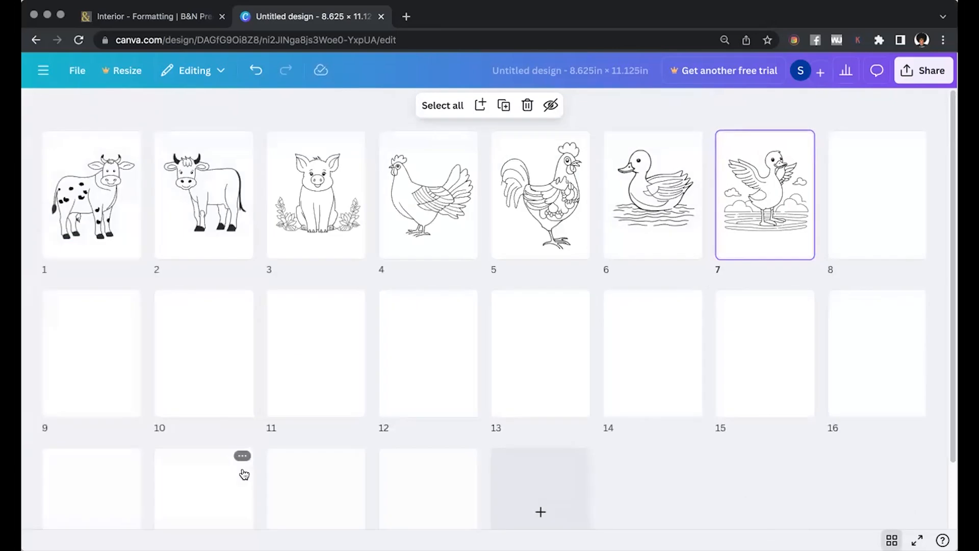
drag(100, 340, 150, 230)
drag(188, 372, 367, 222)
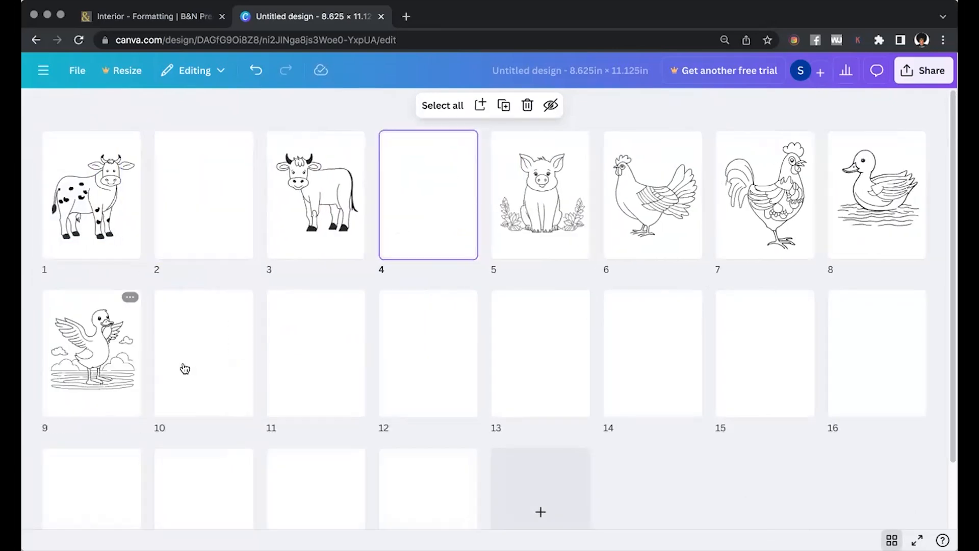
drag(209, 361, 604, 202)
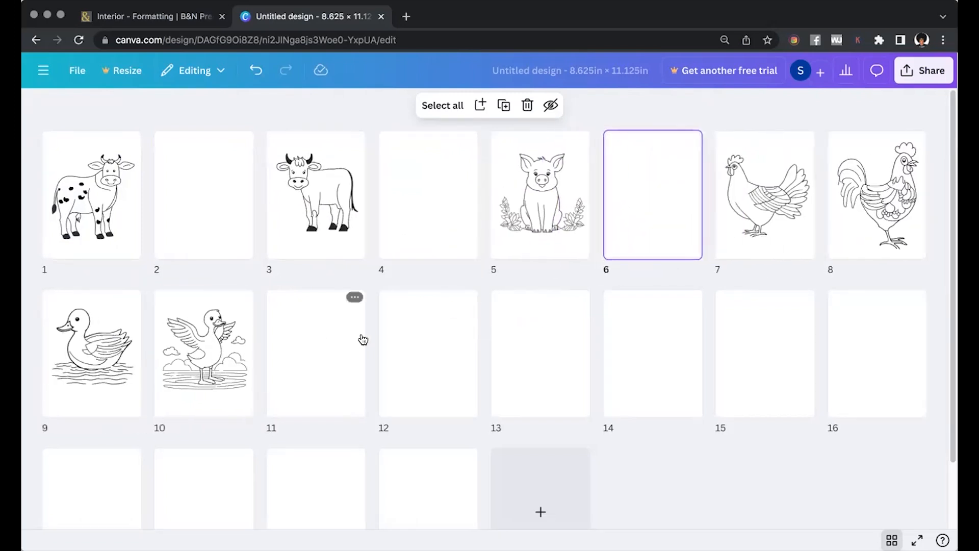
drag(334, 341, 798, 201)
drag(405, 353, 204, 353)
drag(544, 369, 373, 368)
Move two blank pages to the front of the book as pages 1 and 2 and check the full page order.
drag(663, 391, 46, 222)
drag(734, 360, 152, 213)
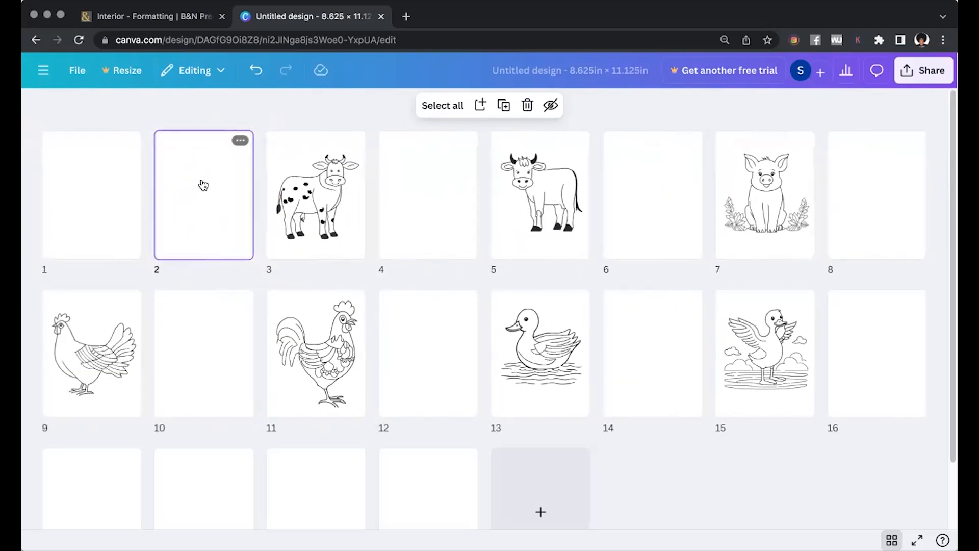
scroll(434, 357, down, 2)
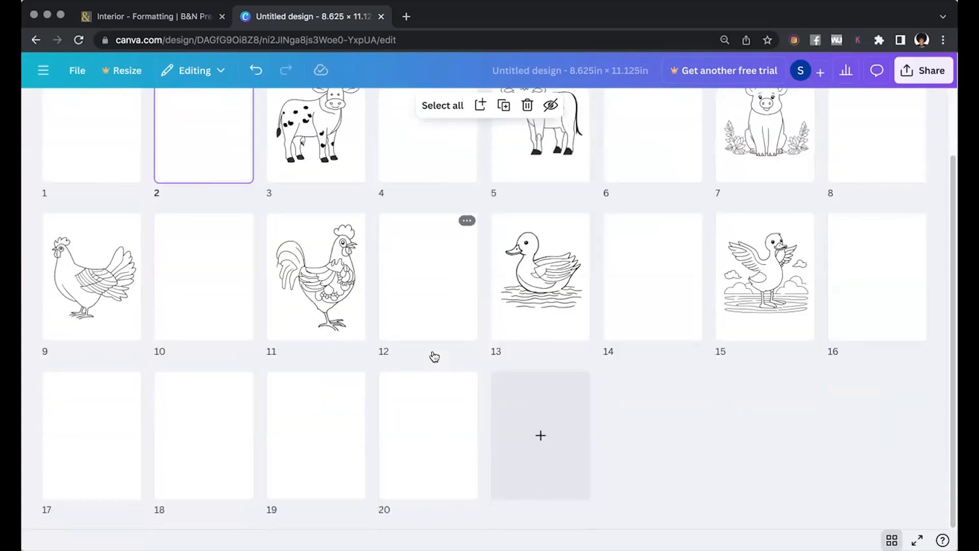
scroll(816, 286, up, 2)
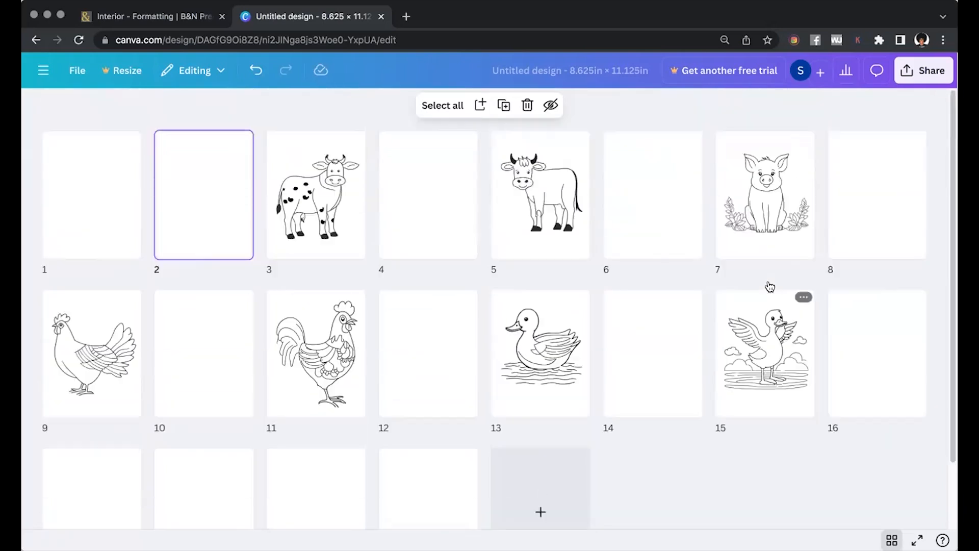
Reopen the pages for editing from page 17 and enlarge the front-facing sheep on page 19 to nearly fill the width between the margin guides.
click(846, 366)
scroll(92, 449, down, 1)
click(95, 438)
double_click(94, 438)
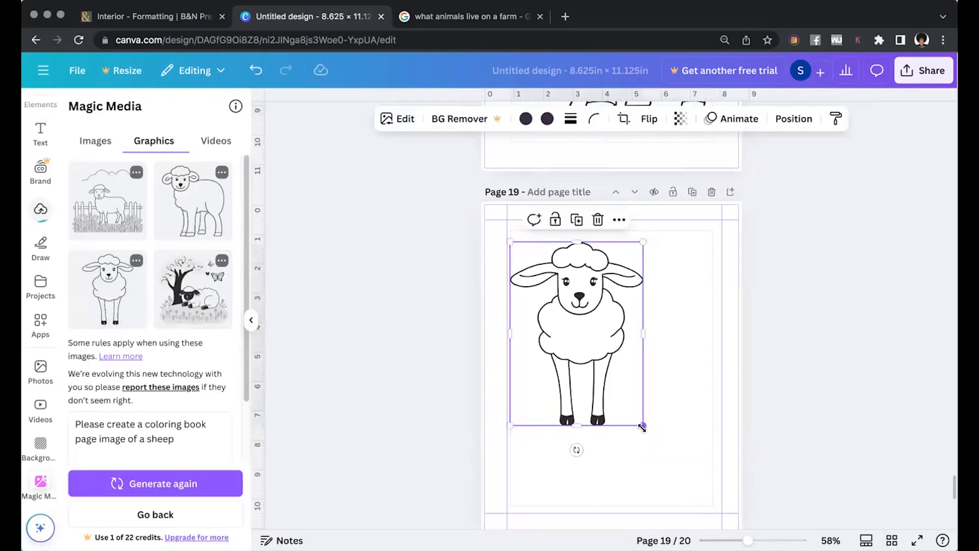
drag(643, 424, 735, 513)
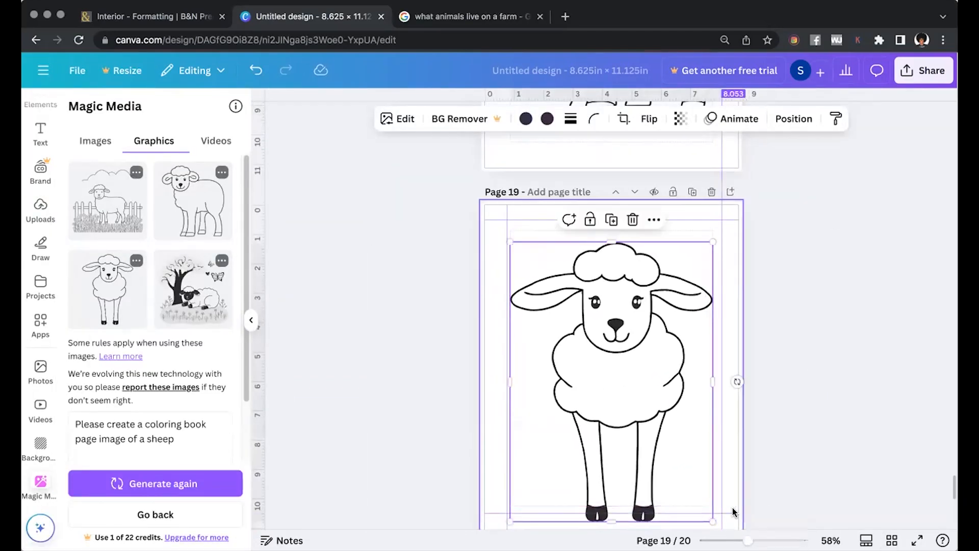
Move the front-facing sheep on page 19 up so its hooves sit inside the lower margin guide.
scroll(732, 512, down, 3)
scroll(653, 329, up, 1)
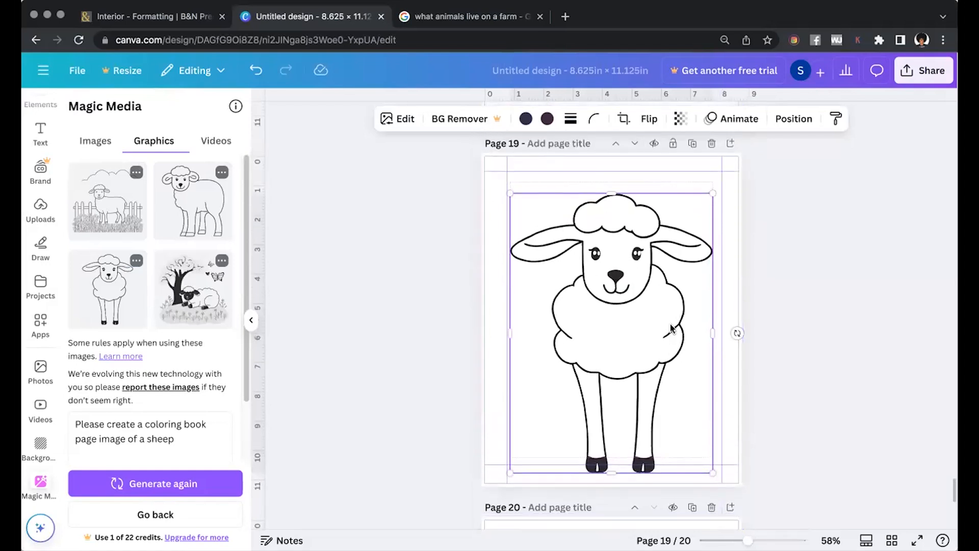
right_click(636, 341)
key(Escape)
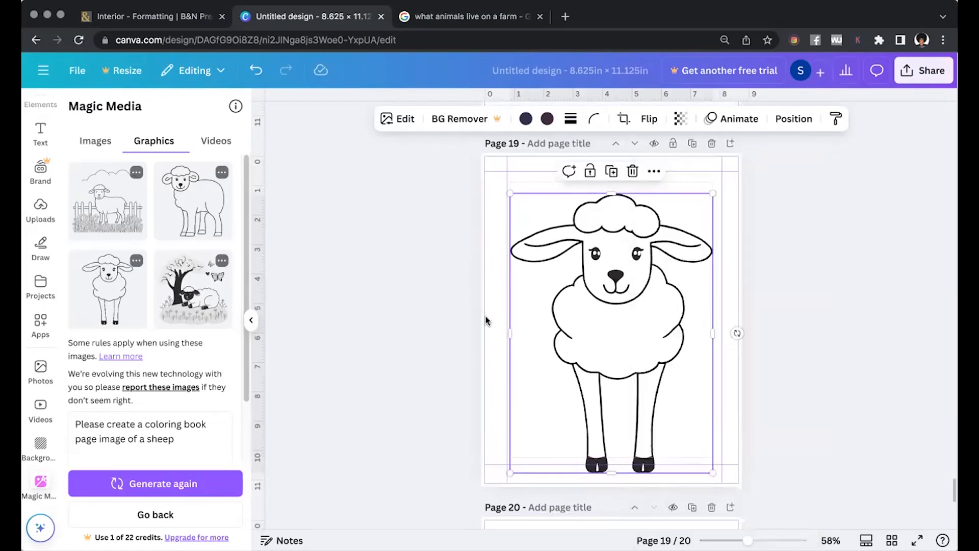
drag(536, 324, 536, 315)
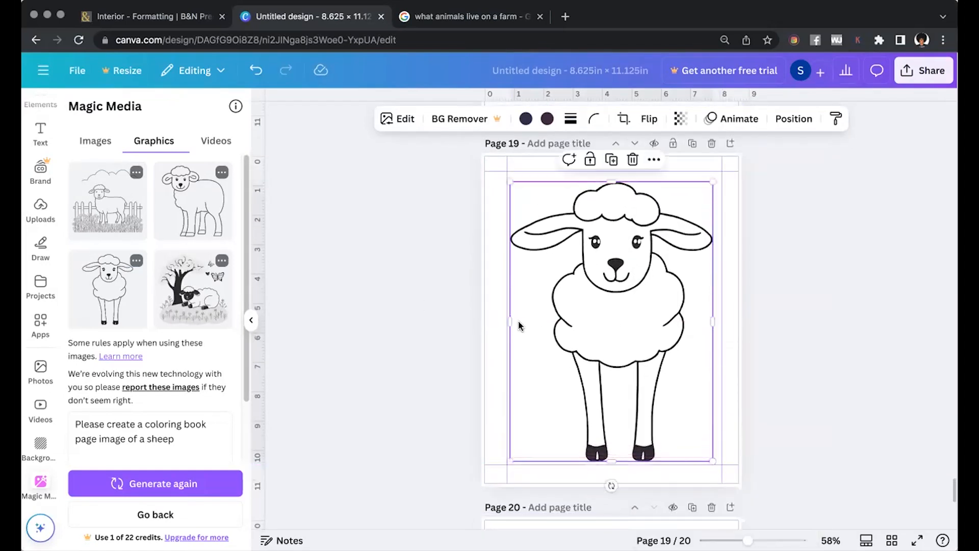
click(778, 482)
In the grid overview, place a blank page after each of the three sheep drawings, moving the existing one and adding new pages.
click(891, 540)
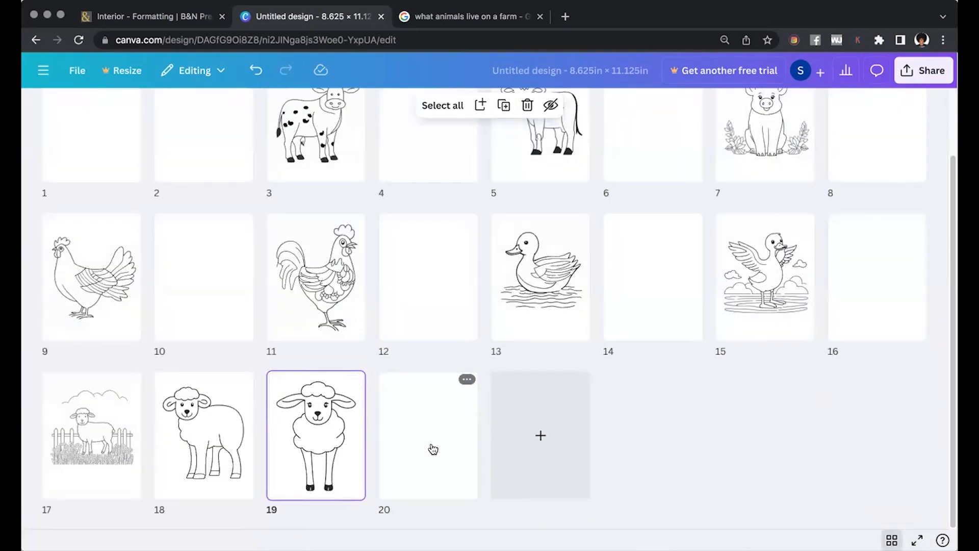
drag(433, 450, 198, 446)
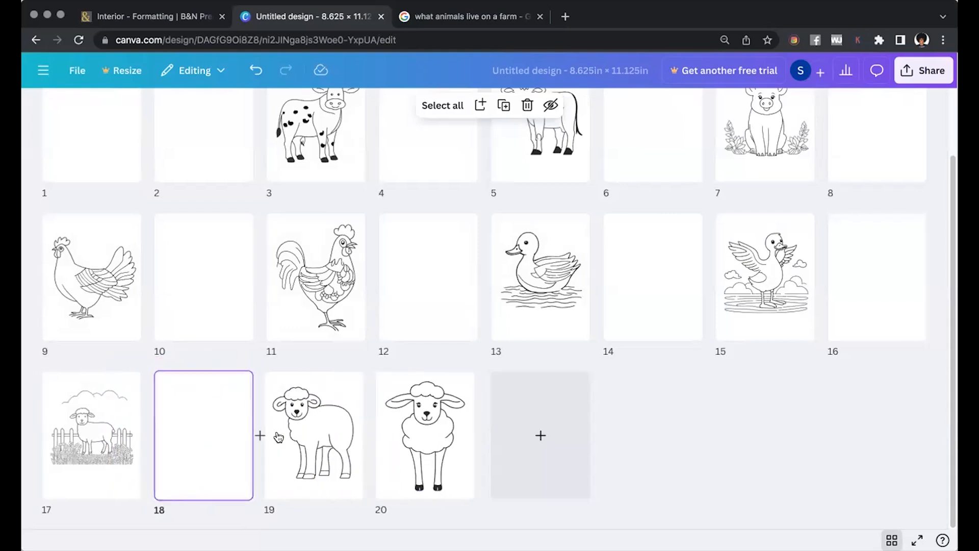
click(372, 435)
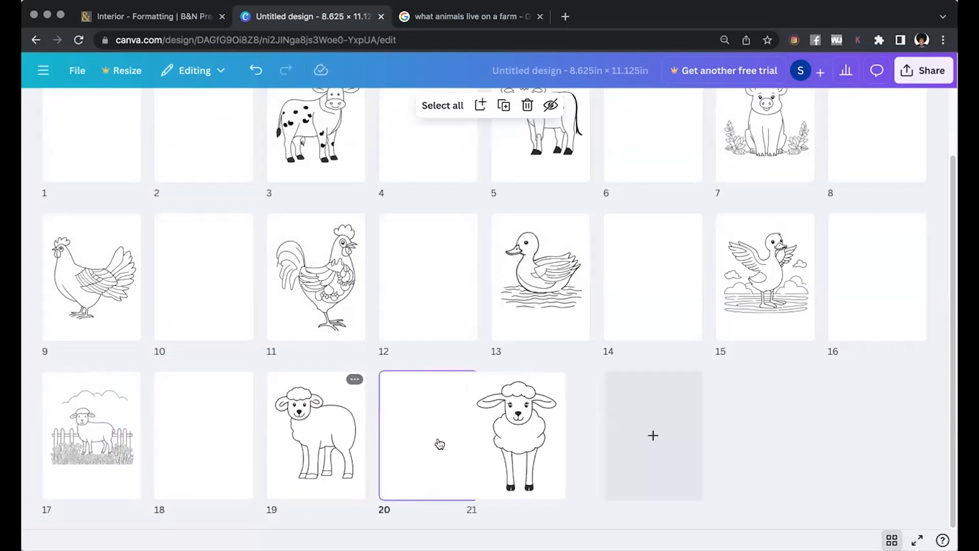
key(super+Return)
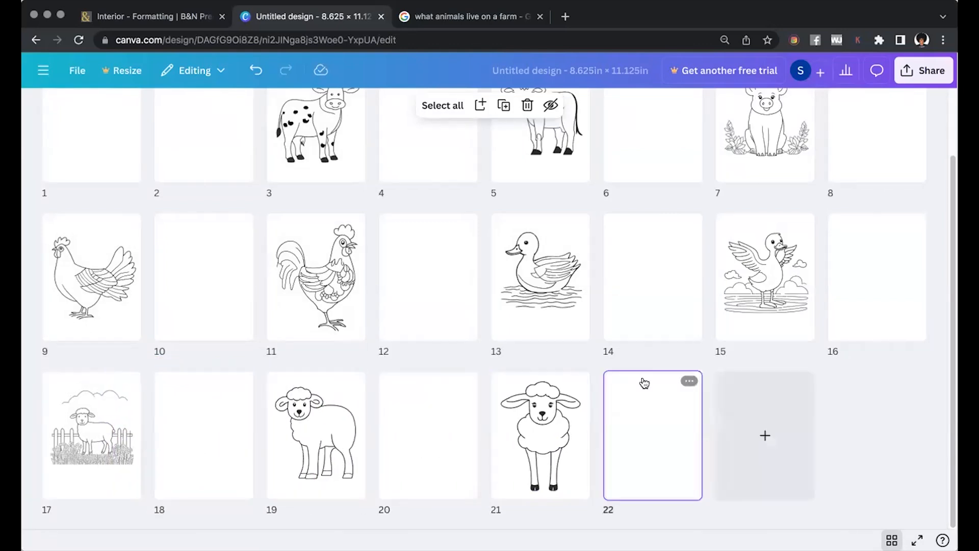
Open page 1 for editing and add the heading "Farm Animals Coloring Book For Toddlers (Age 2-4)" as the book's title.
scroll(620, 415, up, 2)
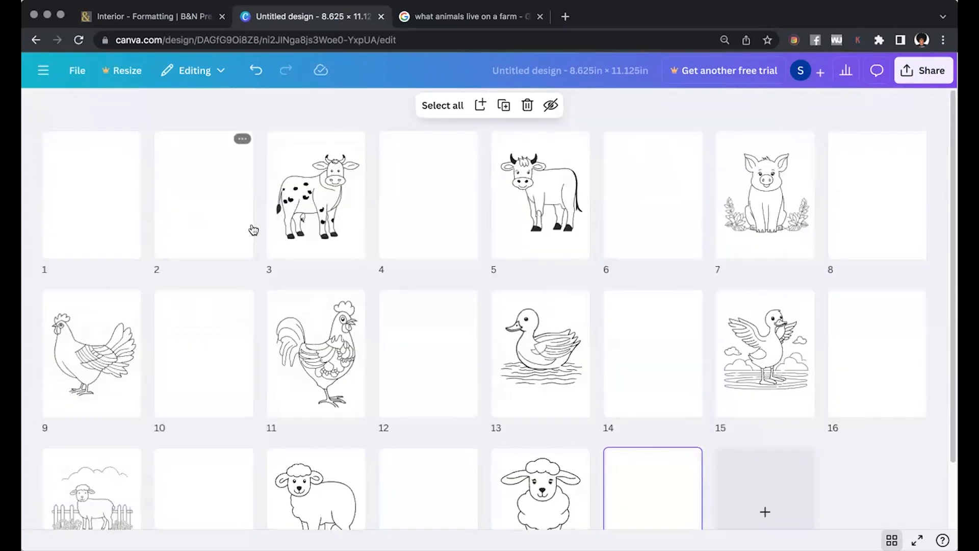
double_click(105, 209)
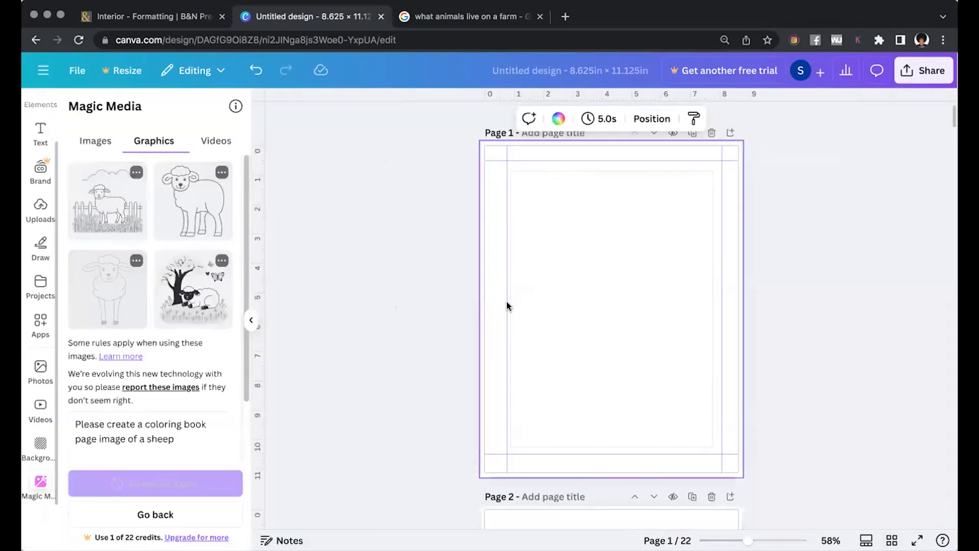
click(33, 142)
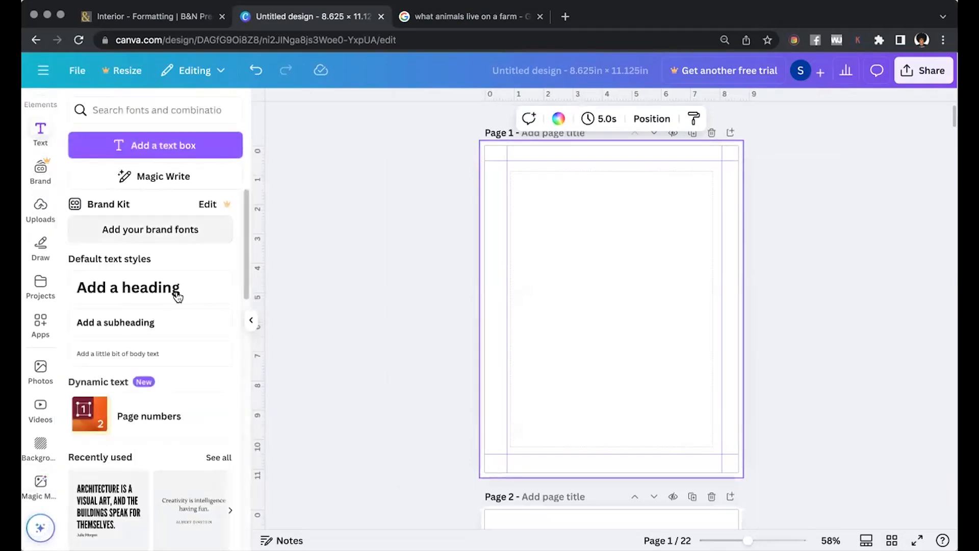
click(140, 288)
text(Farm Animals)
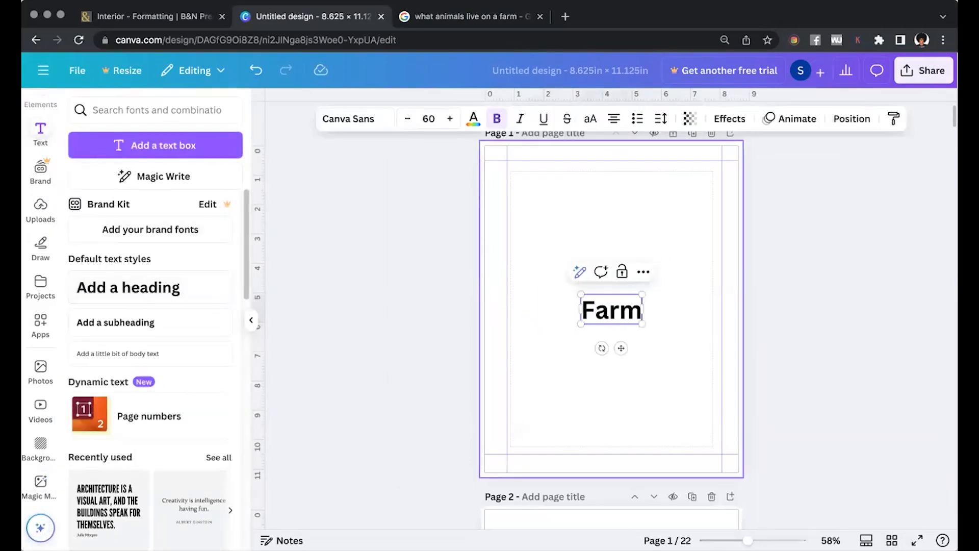
text( For Toddlers (Age 2-4)
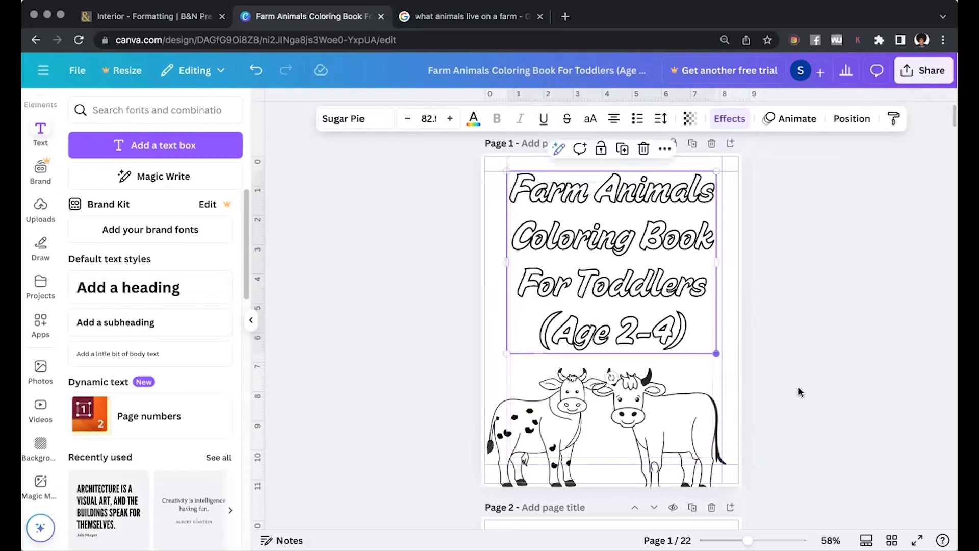
click(801, 393)
Add a heading reading "Copyright Page 2025" to blank page 2.
scroll(590, 350, down, 10)
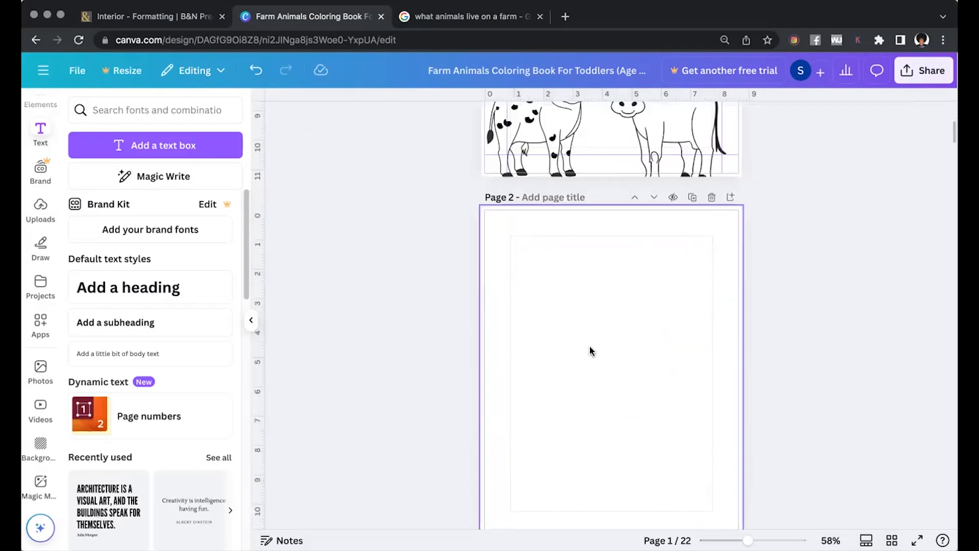
click(156, 294)
text(Copyri)
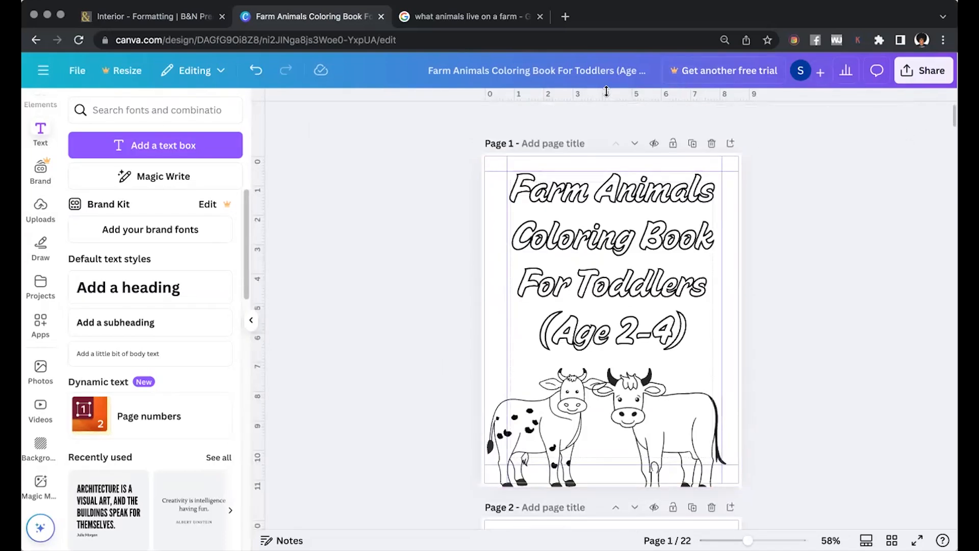
Download pages 1–22 of the design as a flattened PDF Print file.
click(924, 78)
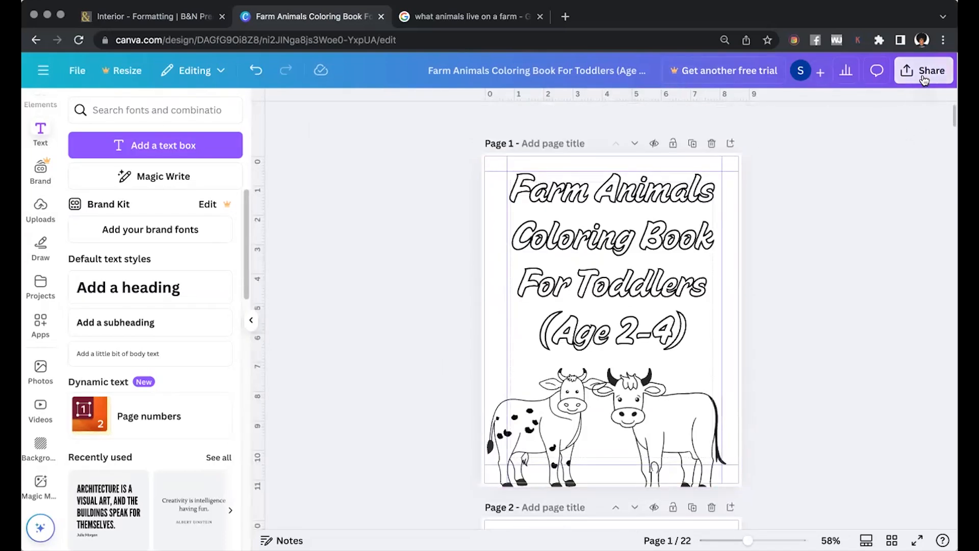
click(765, 311)
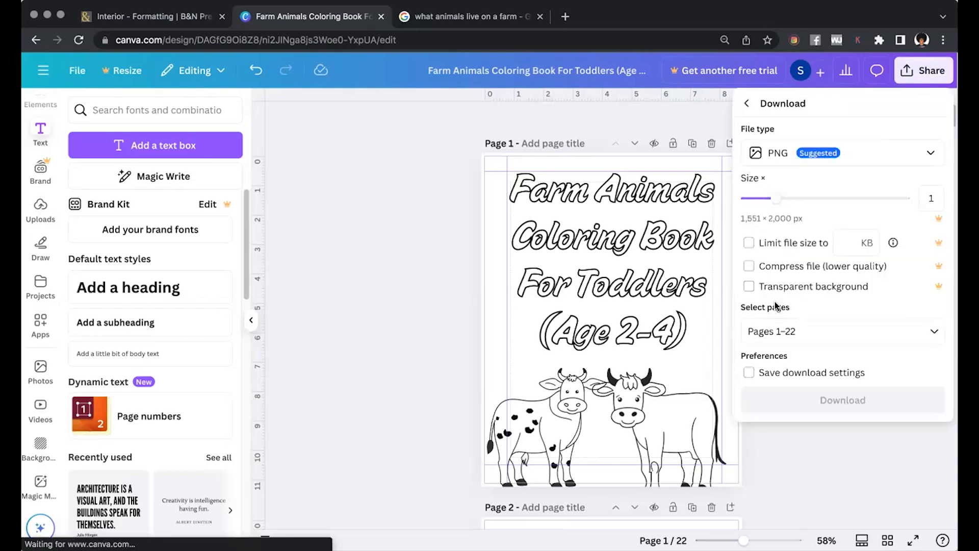
click(842, 153)
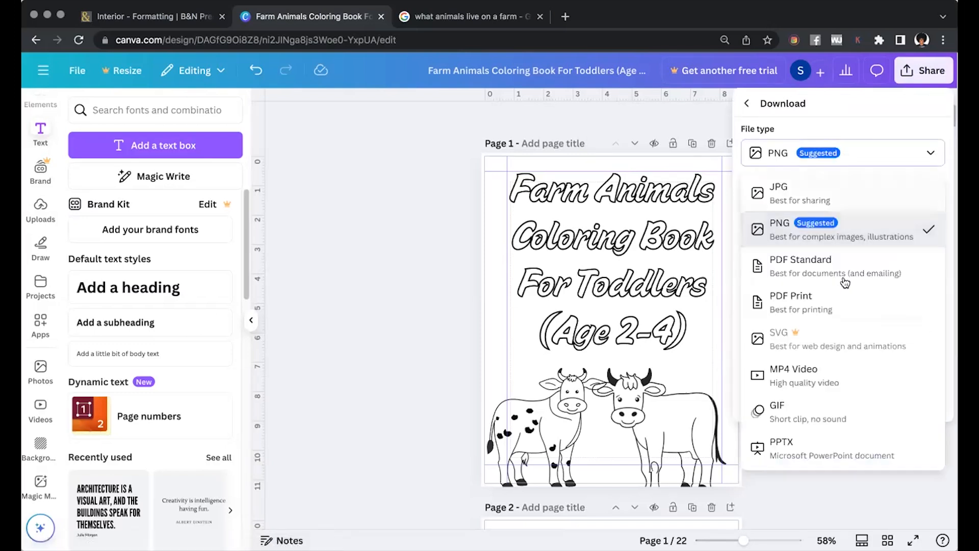
click(833, 312)
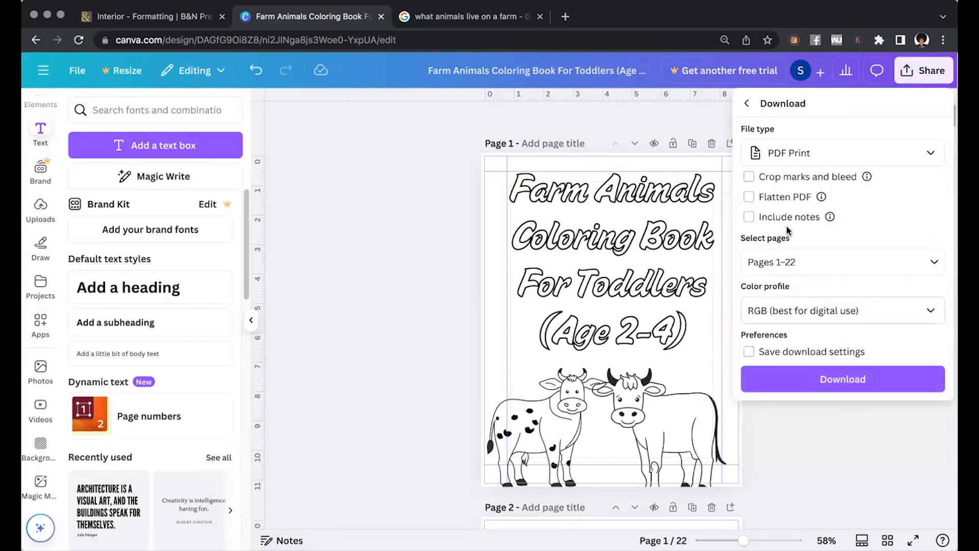
click(855, 371)
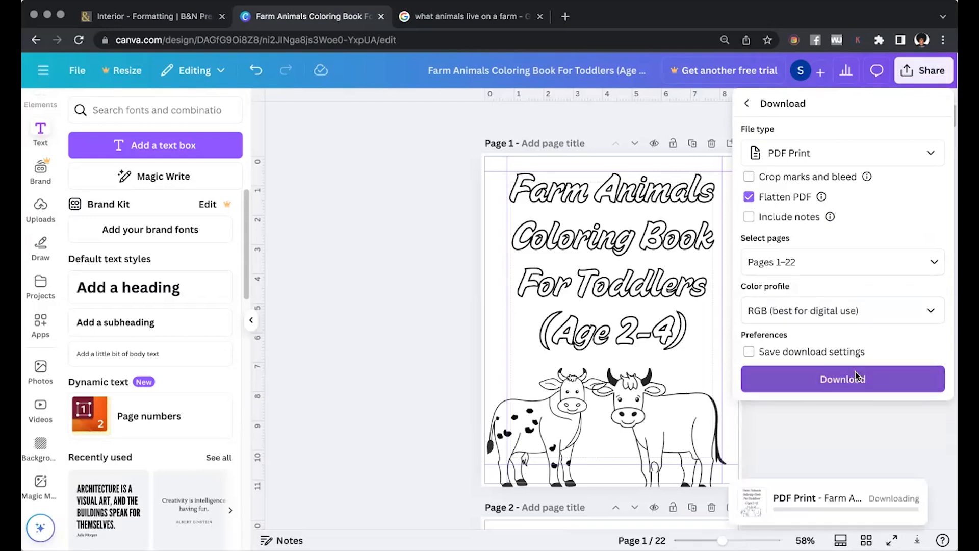
click(367, 276)
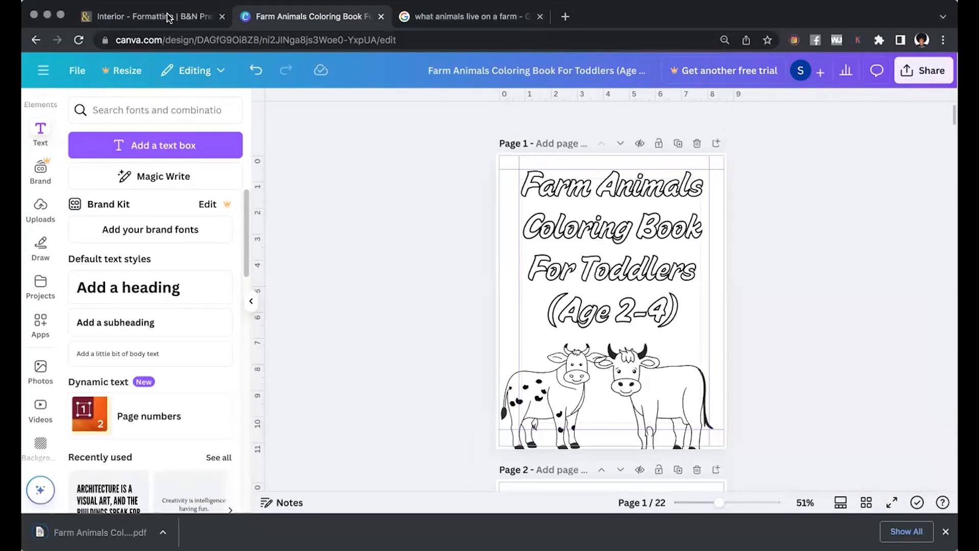
Switch to Barnes & Noble Press, skip the formatting guidance and upload the downloaded coloring book PDF as the interior file.
click(169, 18)
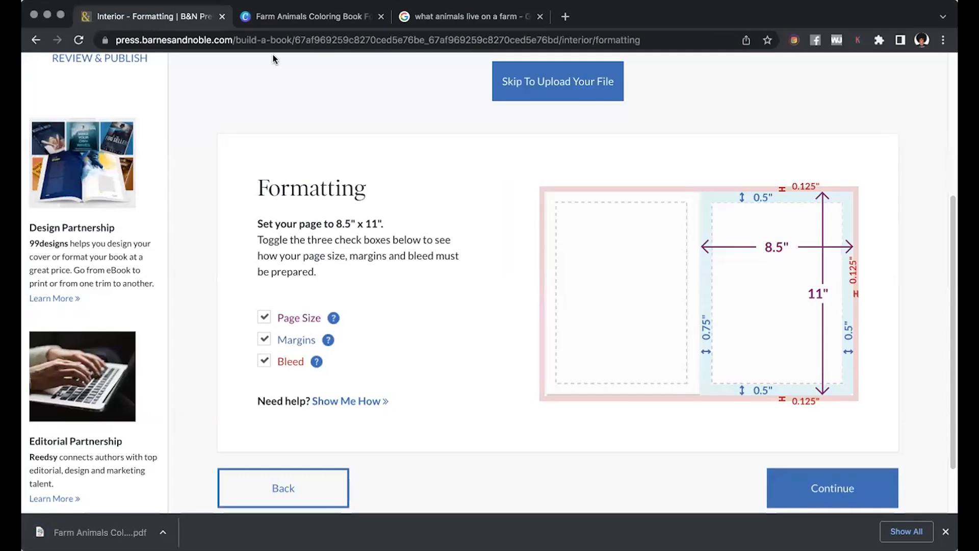
scroll(484, 195, up, 3)
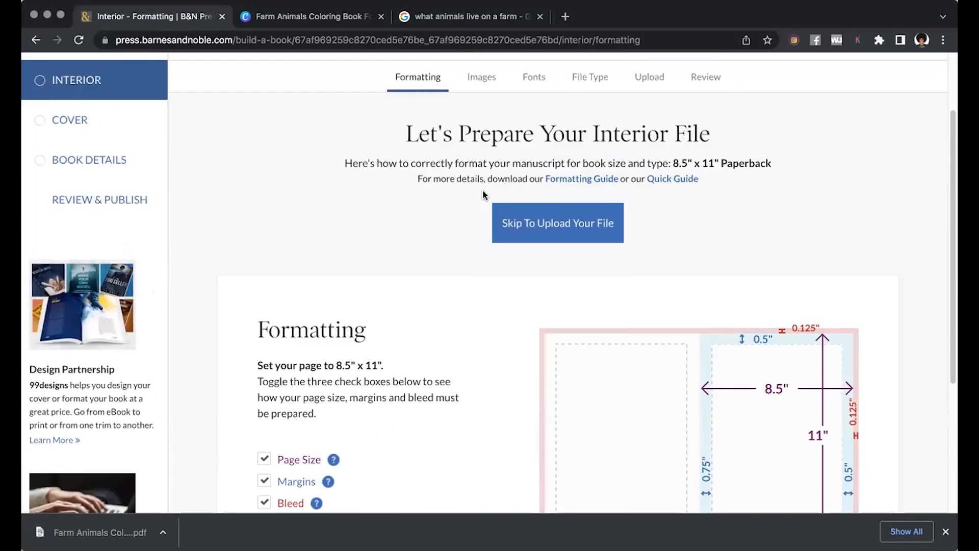
click(559, 225)
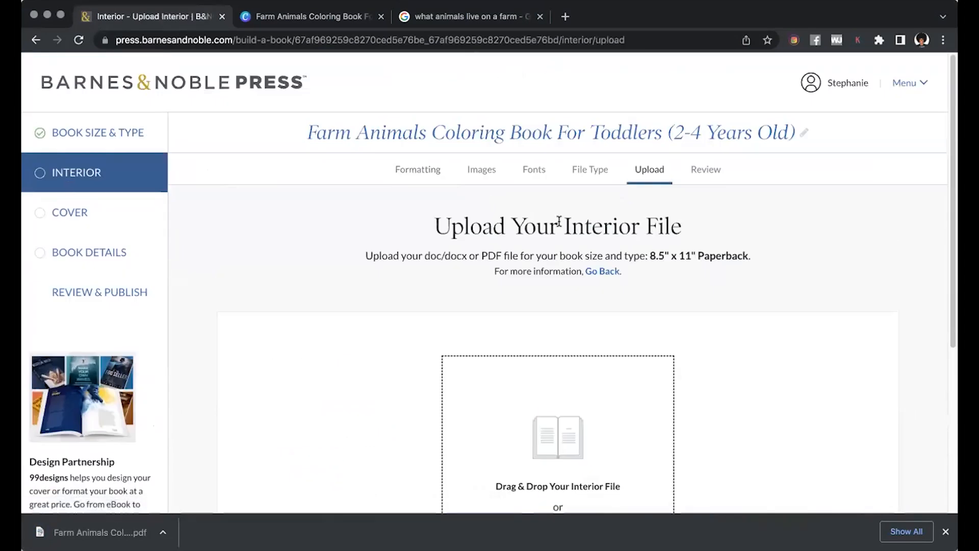
scroll(491, 323, down, 4)
click(564, 367)
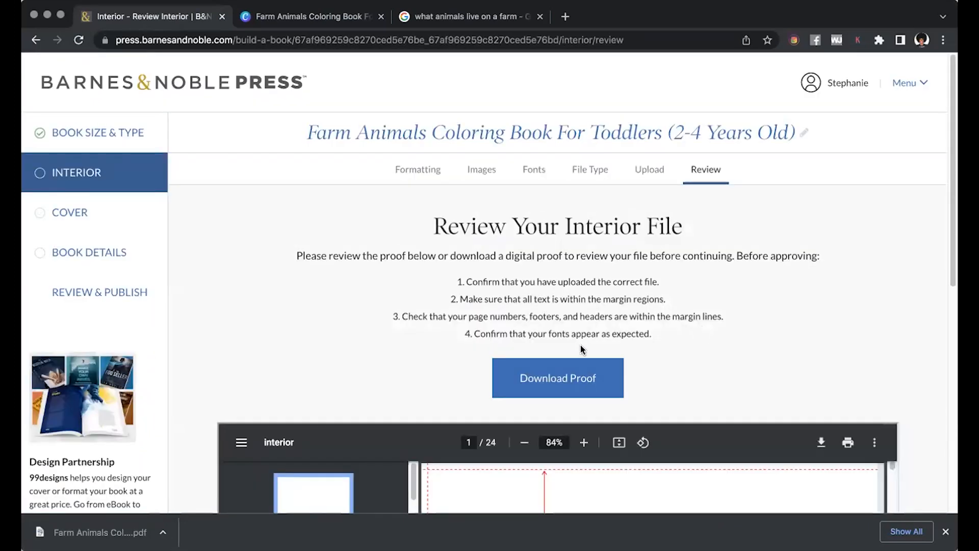
Review the interior proof from the title page through the first animal drawings, checking page order and placement within the margin lines.
scroll(669, 279, down, 5)
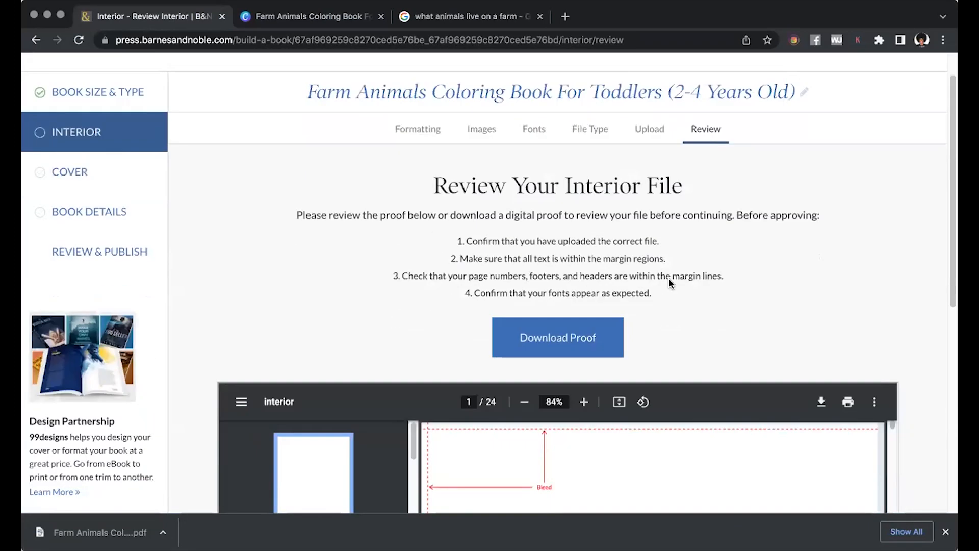
scroll(669, 279, down, 5)
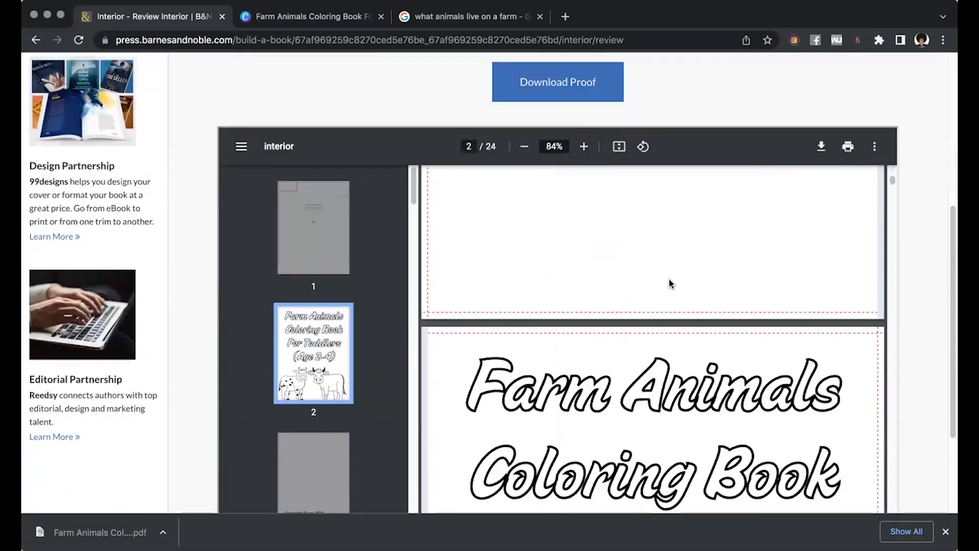
scroll(933, 311, down, 2)
scroll(933, 311, down, 1)
scroll(742, 254, down, 5)
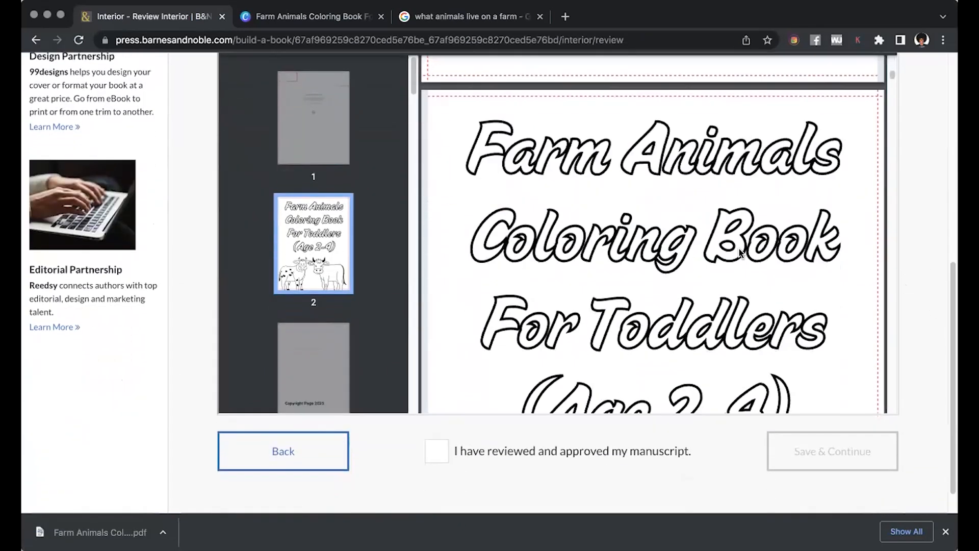
scroll(740, 253, down, 8)
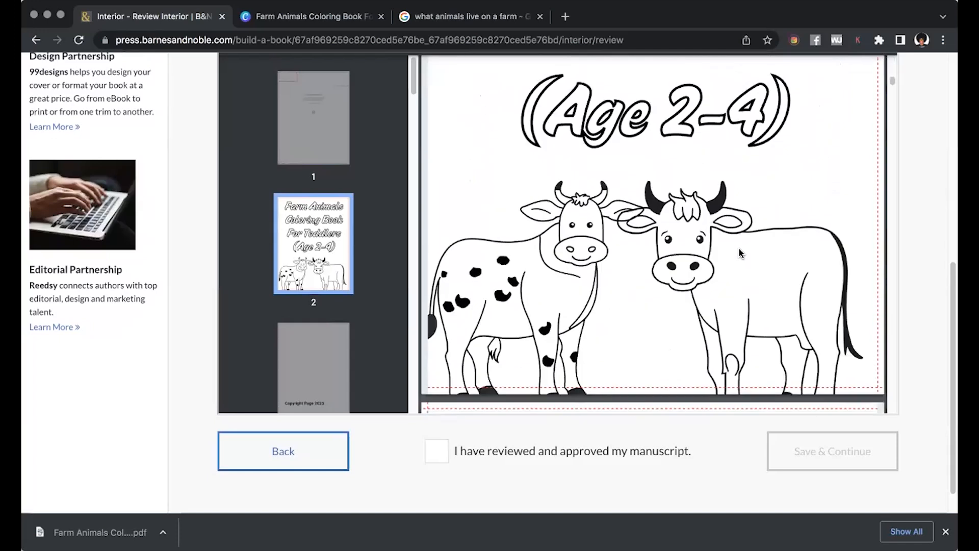
scroll(740, 252, down, 10)
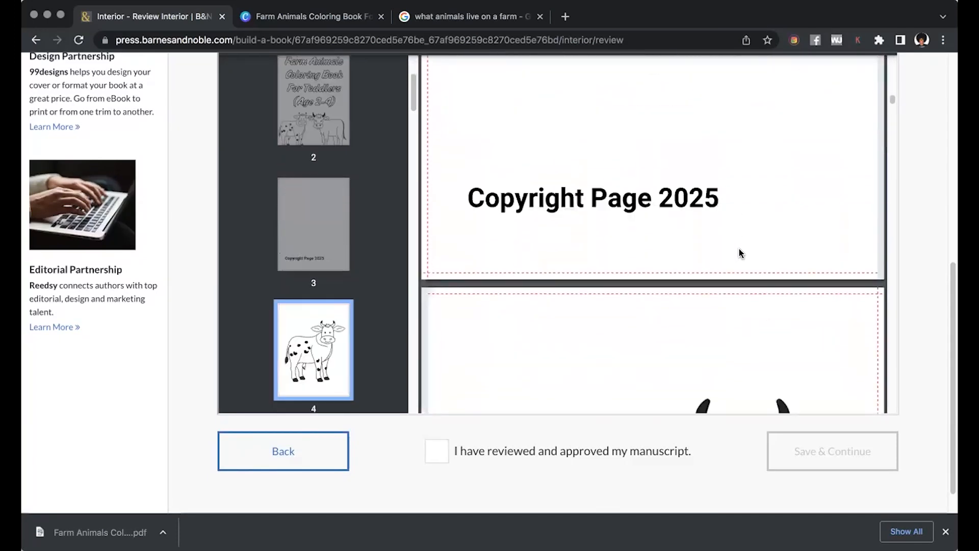
scroll(740, 252, down, 10)
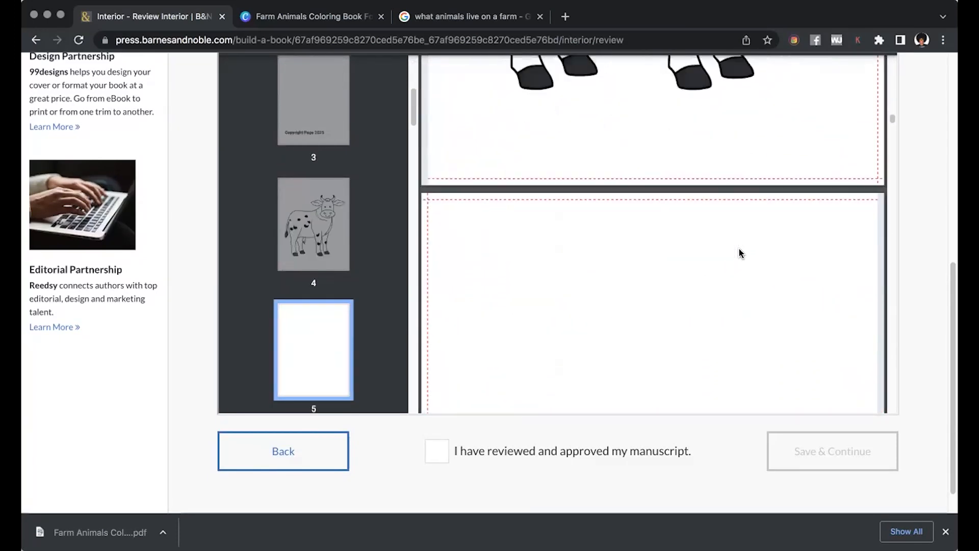
scroll(739, 252, down, 10)
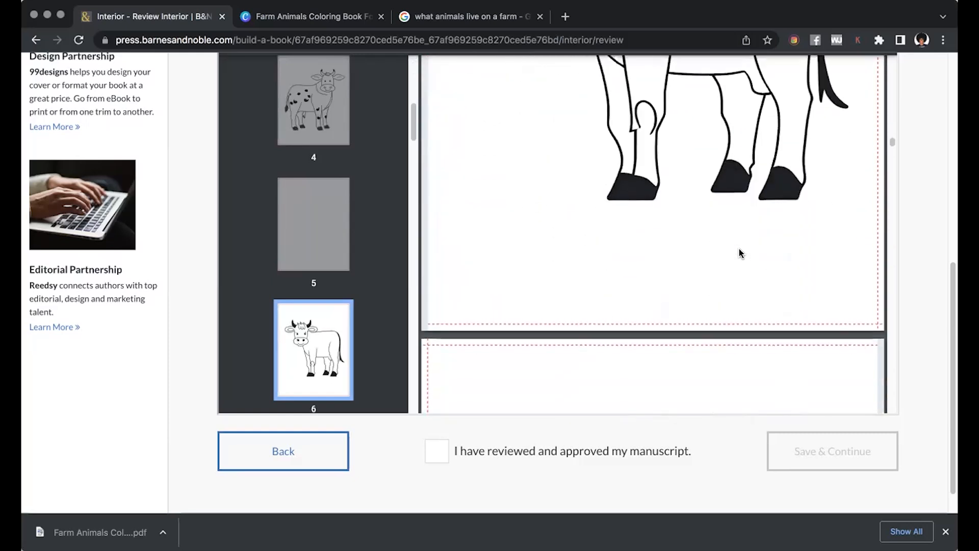
scroll(740, 253, down, 12)
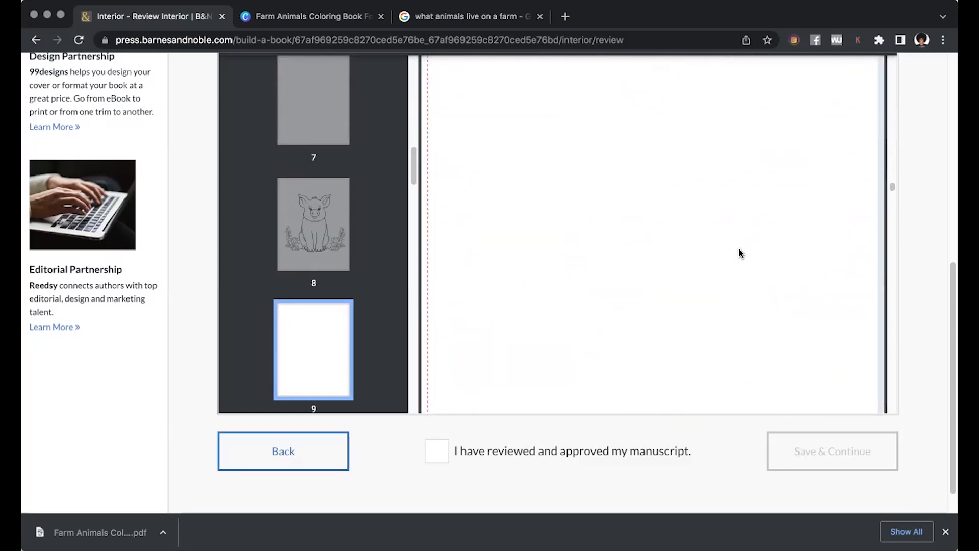
Mark the manuscript as reviewed and approved, and save the interior to continue to the cover stage.
click(439, 453)
click(867, 465)
scroll(715, 197, up, 3)
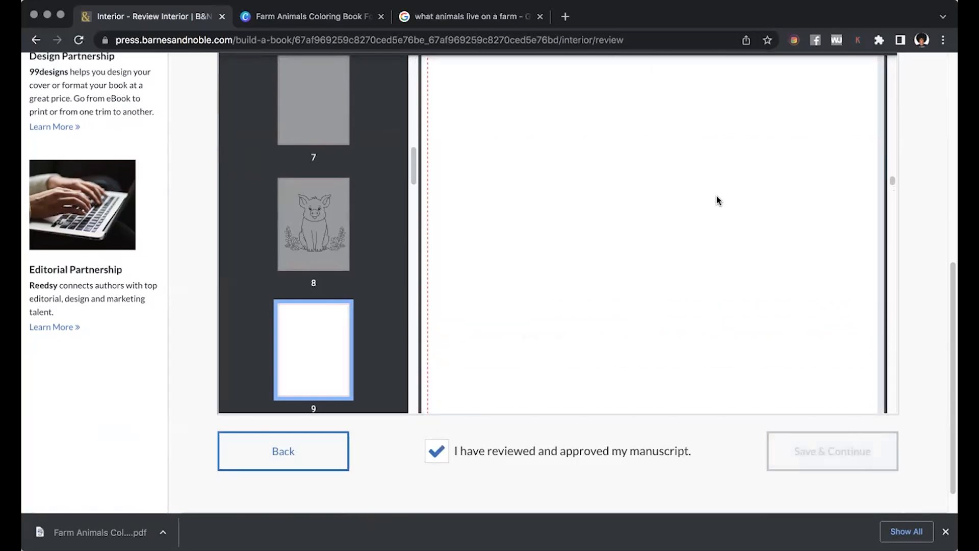
Choose to upload a full cover file for the book and save to continue to the cover formatting stage.
scroll(681, 278, down, 5)
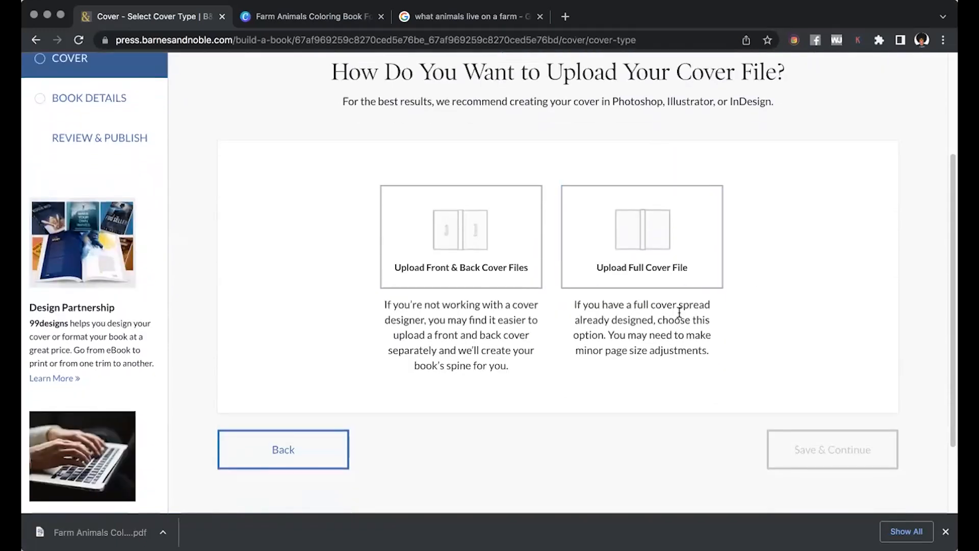
click(658, 226)
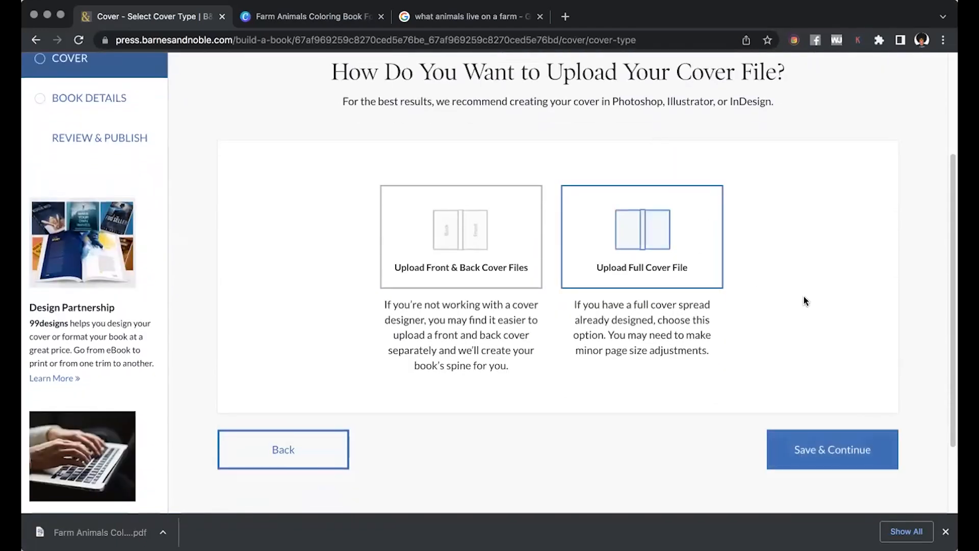
click(849, 449)
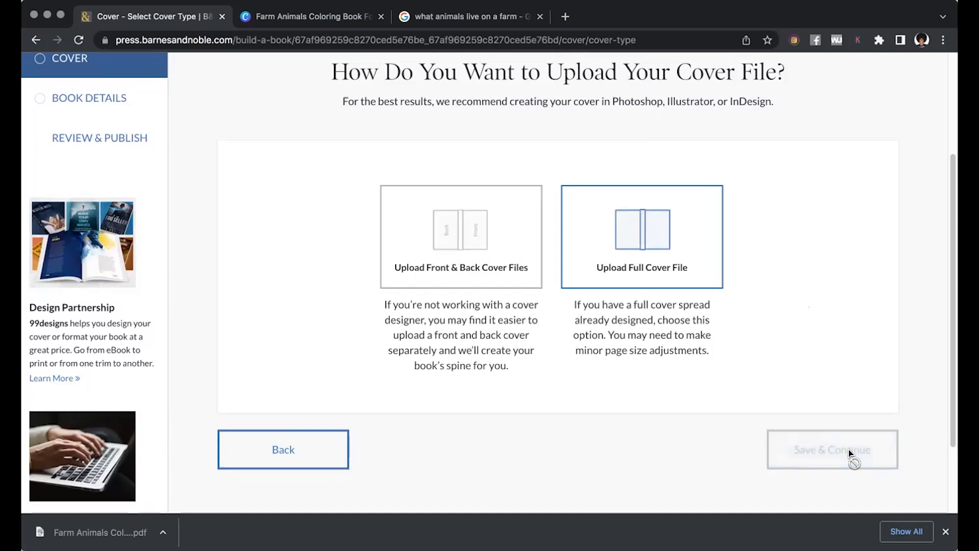
scroll(772, 355, down, 1)
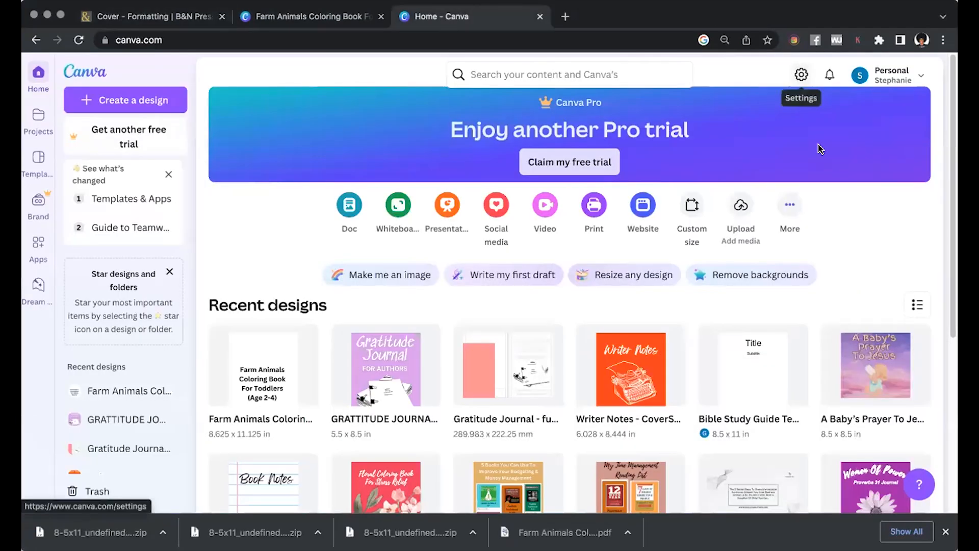
Switch to Canva, upload full_cover_template.pdf from the 8.5 x 11 cover template folder and open it for editing in its own tab.
click(737, 209)
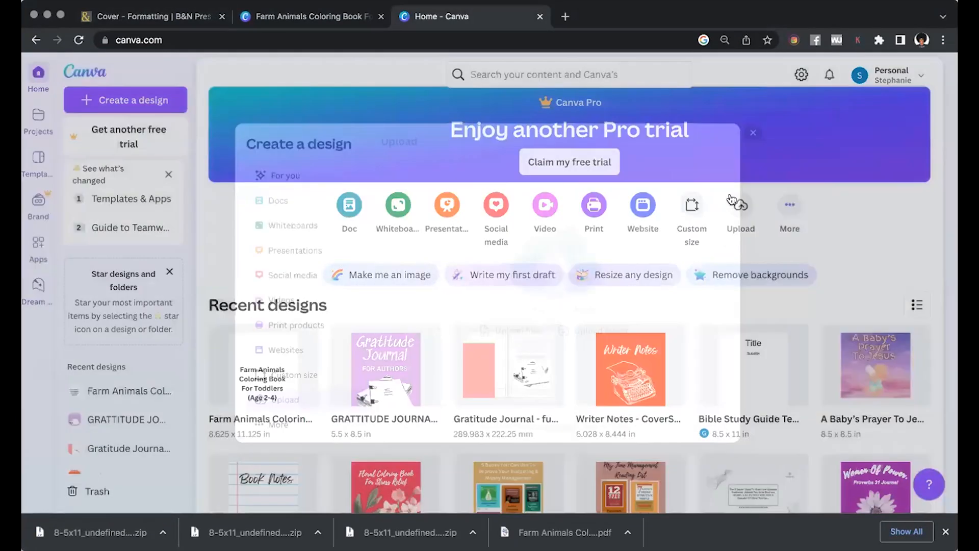
click(510, 340)
click(641, 78)
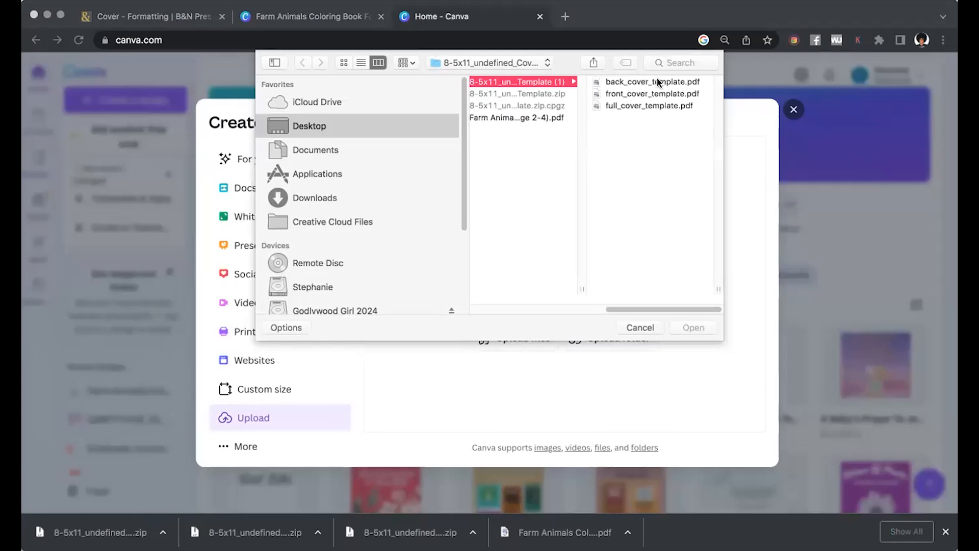
click(641, 106)
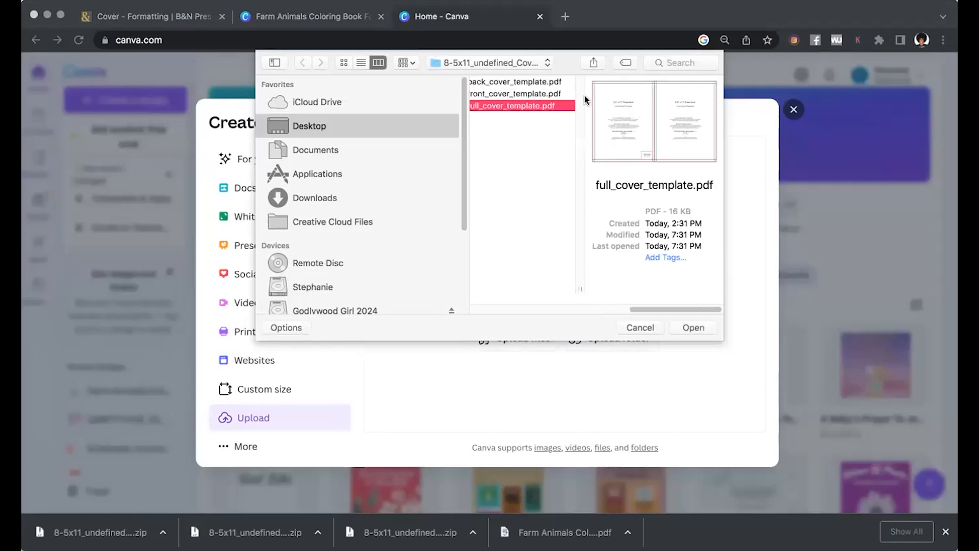
click(698, 321)
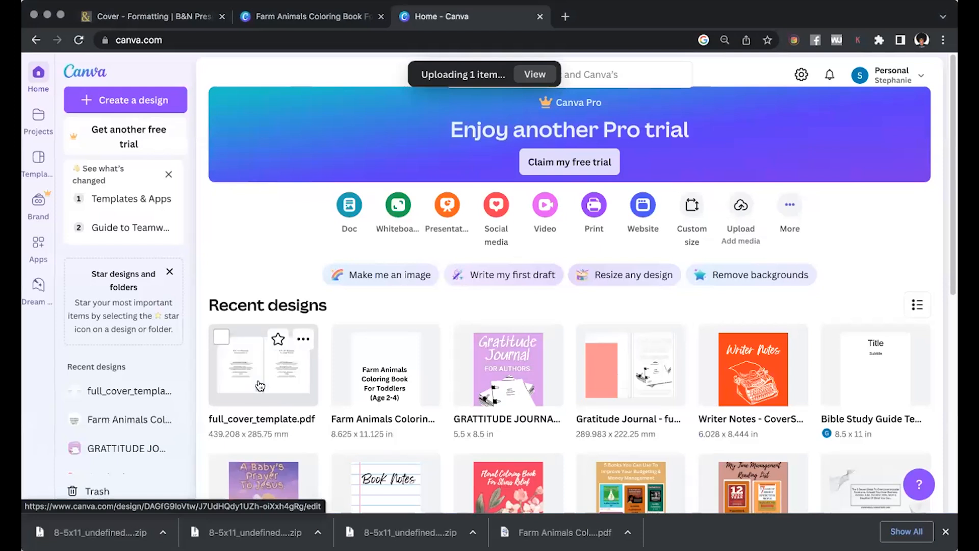
click(260, 388)
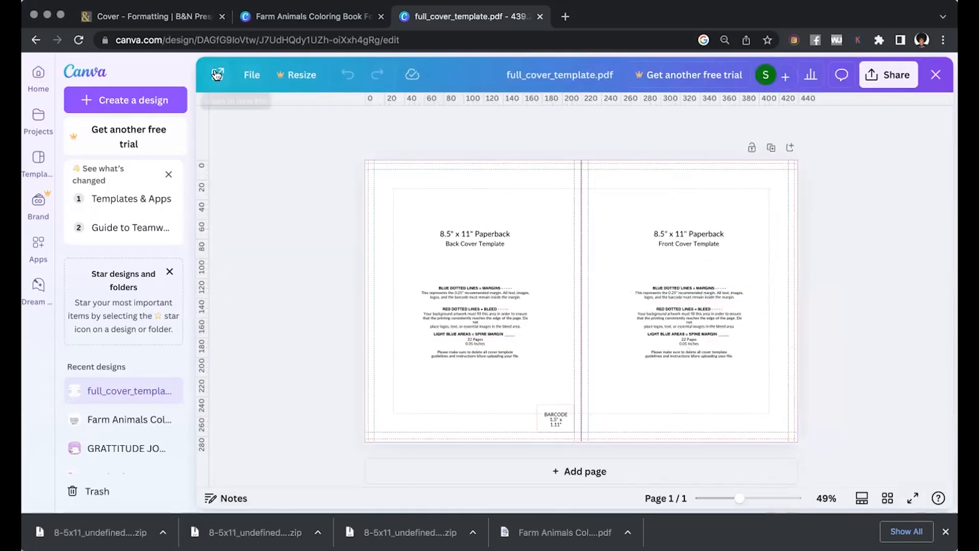
click(218, 75)
Delete the placeholder titles on the front and back covers and the guideline text on the front cover of the template.
click(607, 230)
key(Delete)
click(651, 335)
key(Delete)
click(404, 305)
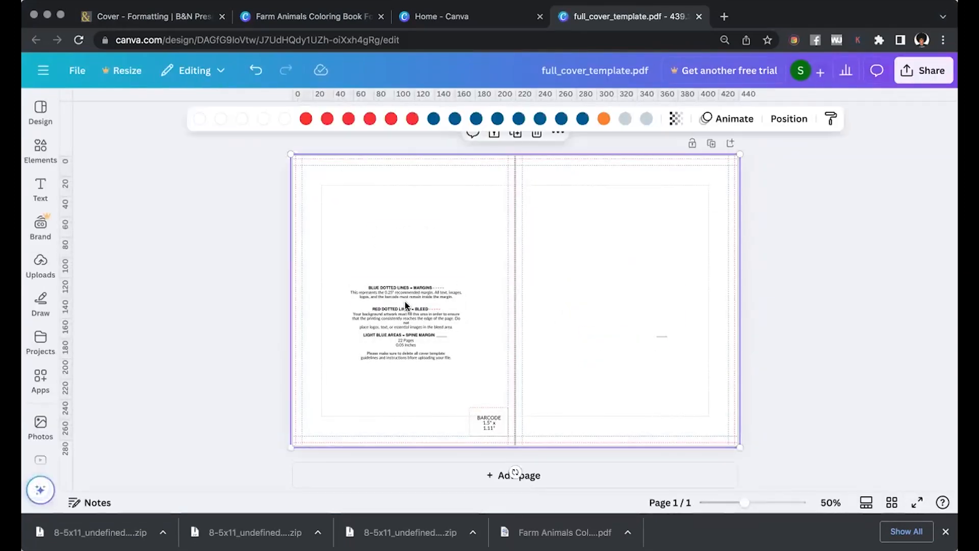
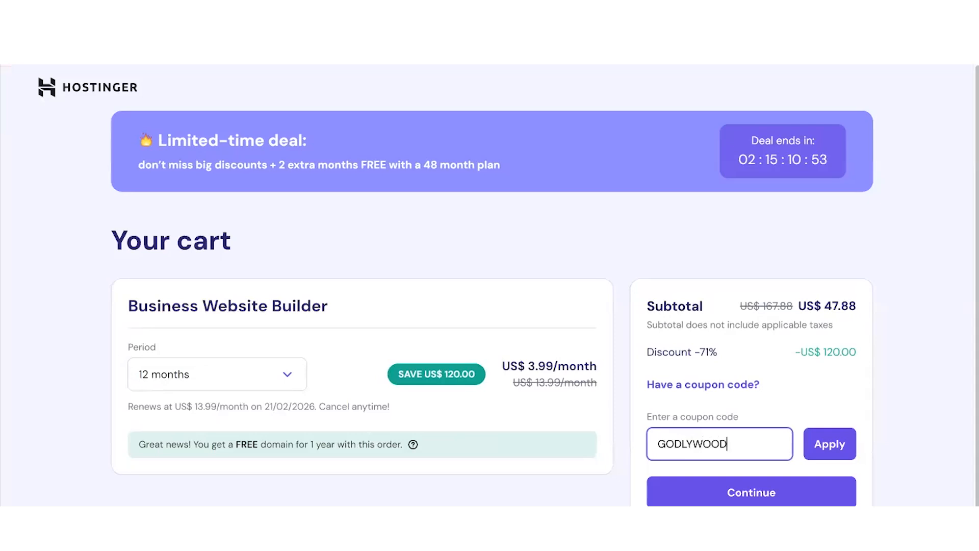
In Hostinger, apply the coupon code GODLYWOOD to the 12-month Business Website Builder cart.
click(812, 445)
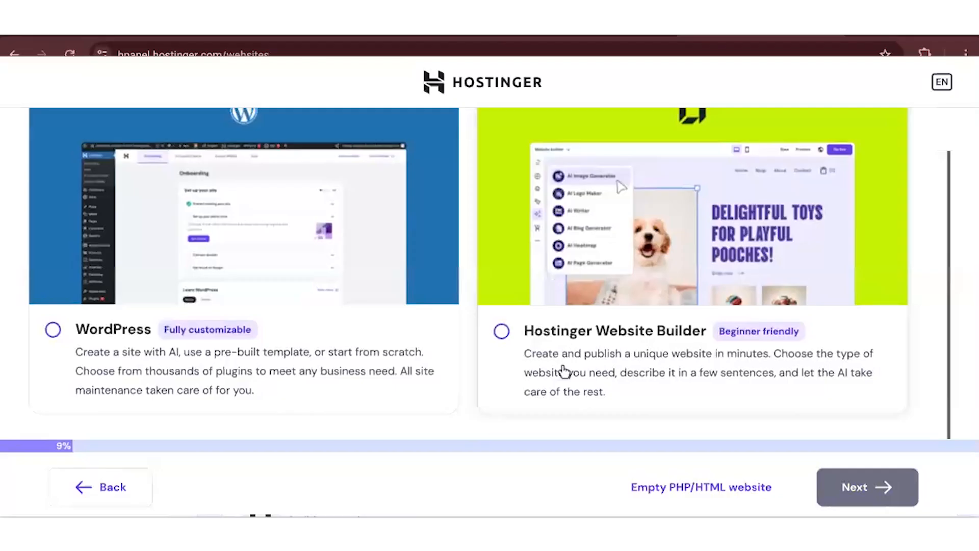
Choose Hostinger Website Builder and generate the AI website for the brand Coloring Book Pages For Toddlers with an online store.
click(501, 331)
click(867, 489)
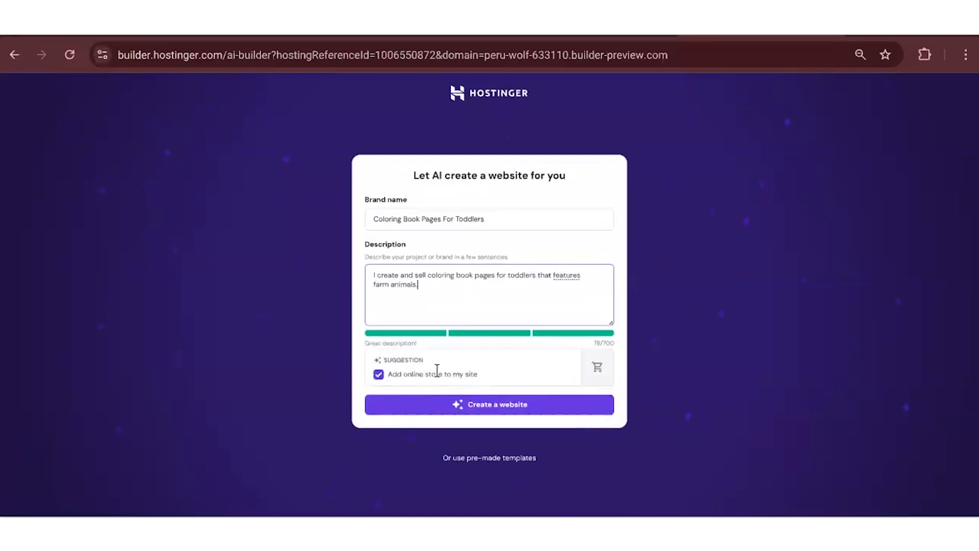
click(487, 406)
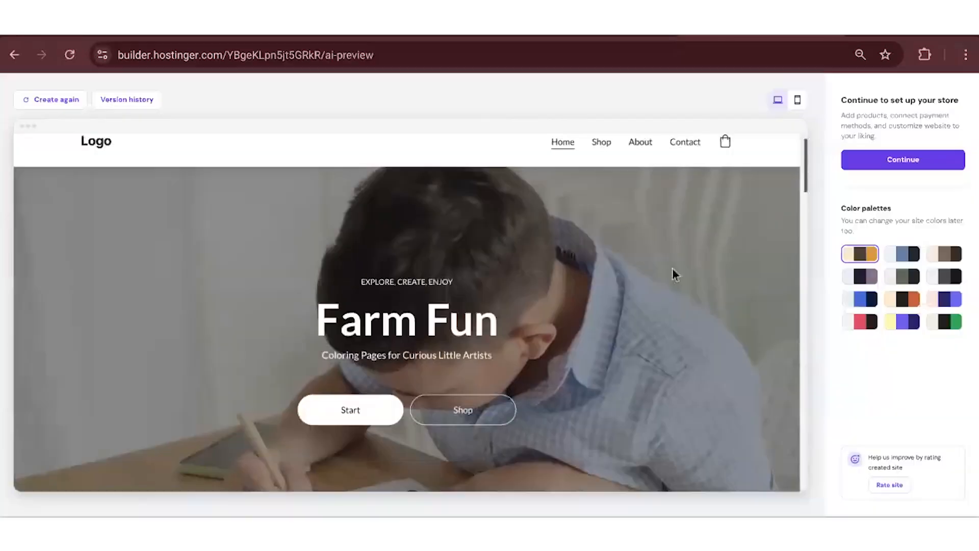
Review the generated homepage from the hero banner through the products, customer reviews and footer, and return to its start.
scroll(671, 274, down, 2)
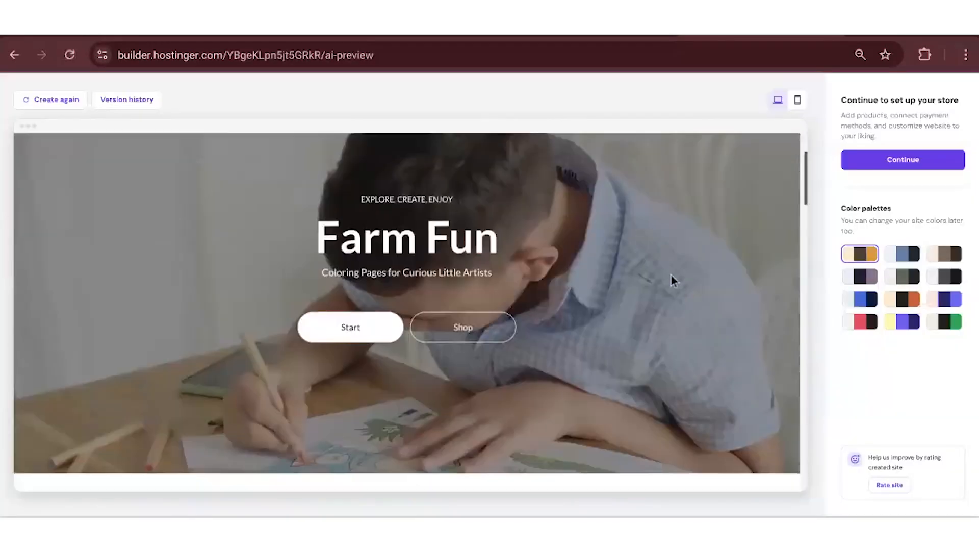
scroll(436, 359, down, 10)
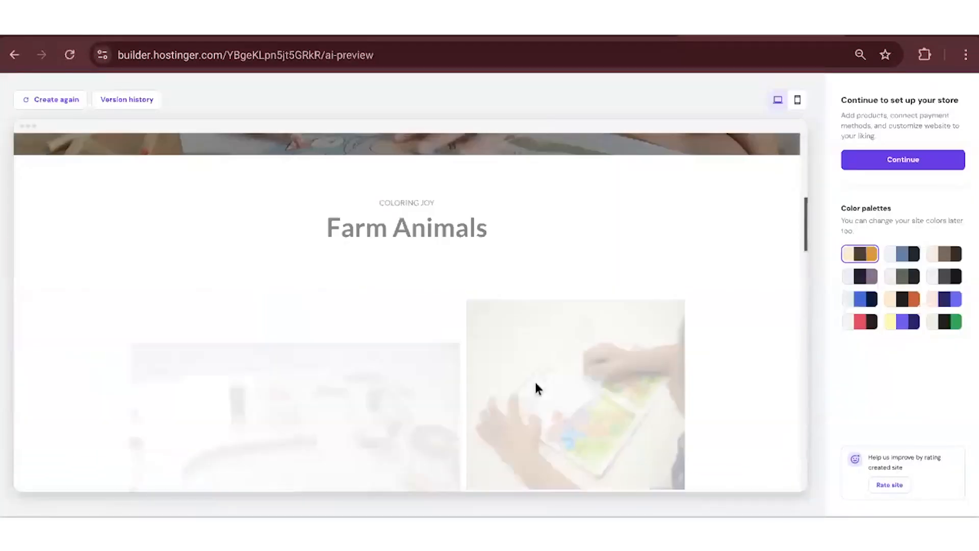
scroll(586, 366, down, 6)
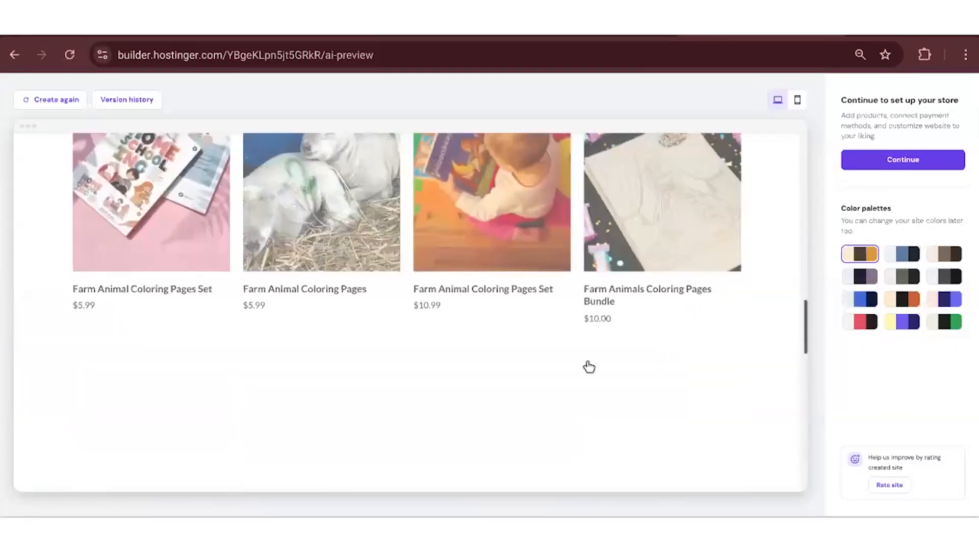
scroll(592, 307, down, 10)
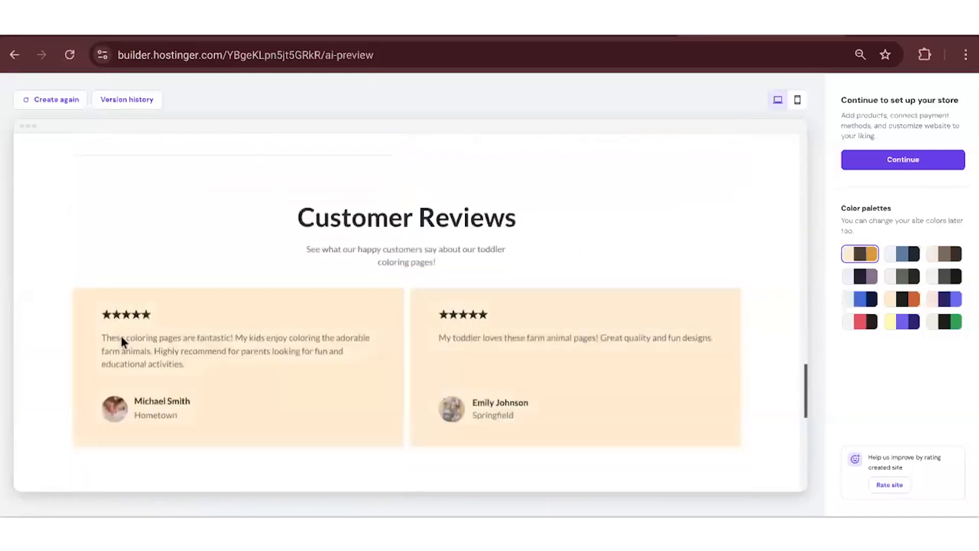
scroll(570, 363, down, 8)
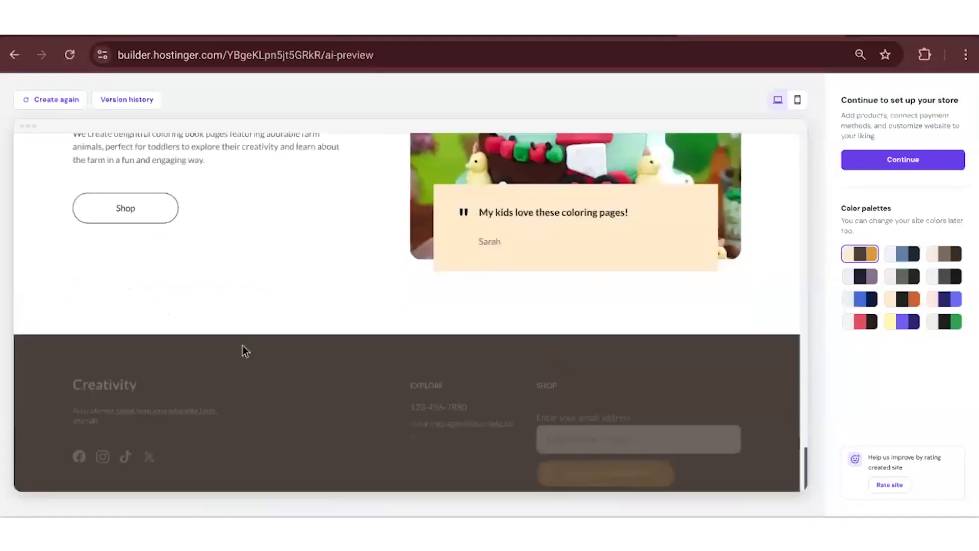
scroll(605, 359, up, 20)
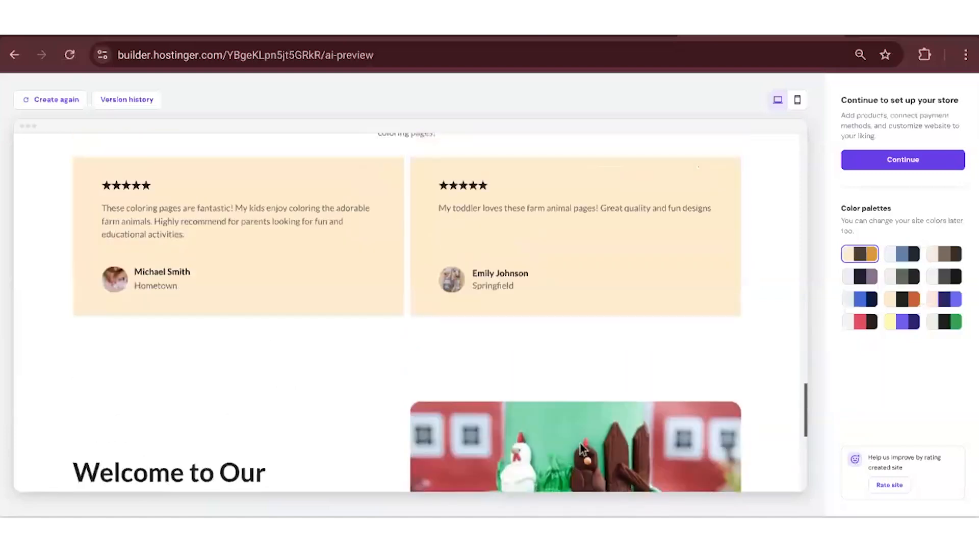
scroll(579, 446, up, 3)
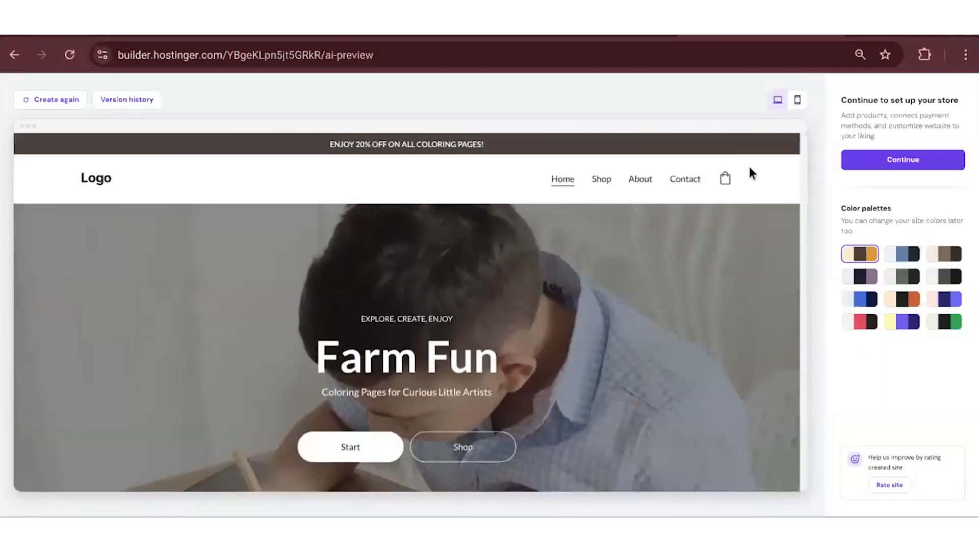
Continue to the store setup and start adding the first product as a physical product.
click(863, 161)
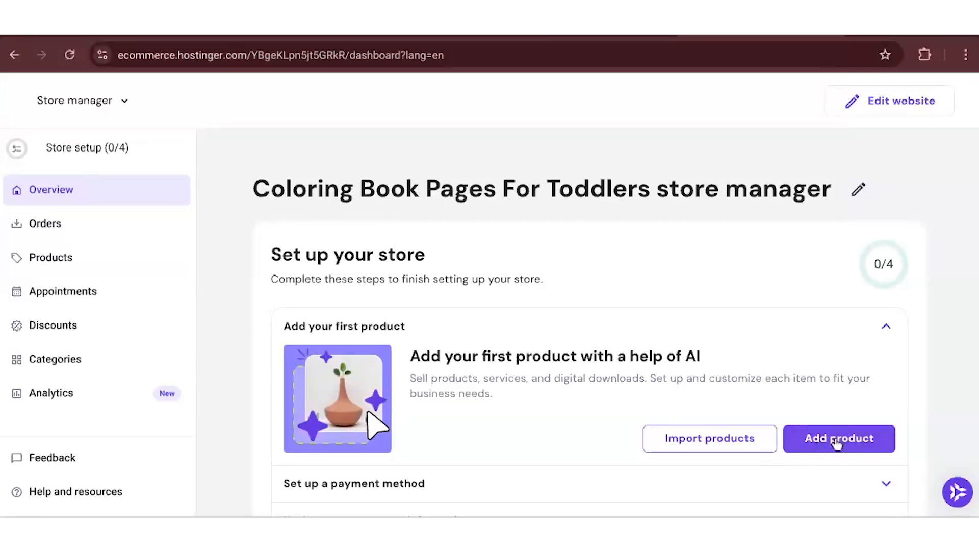
click(839, 439)
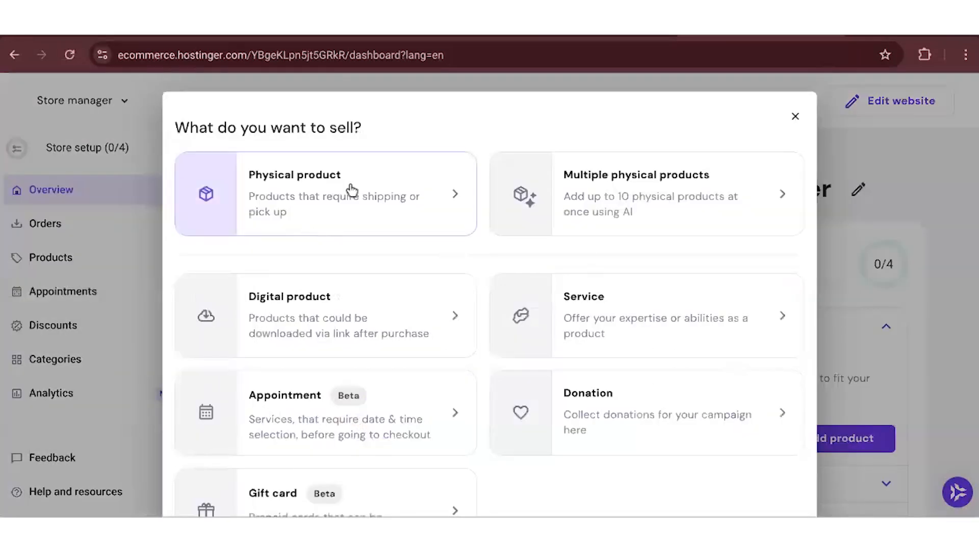
click(311, 205)
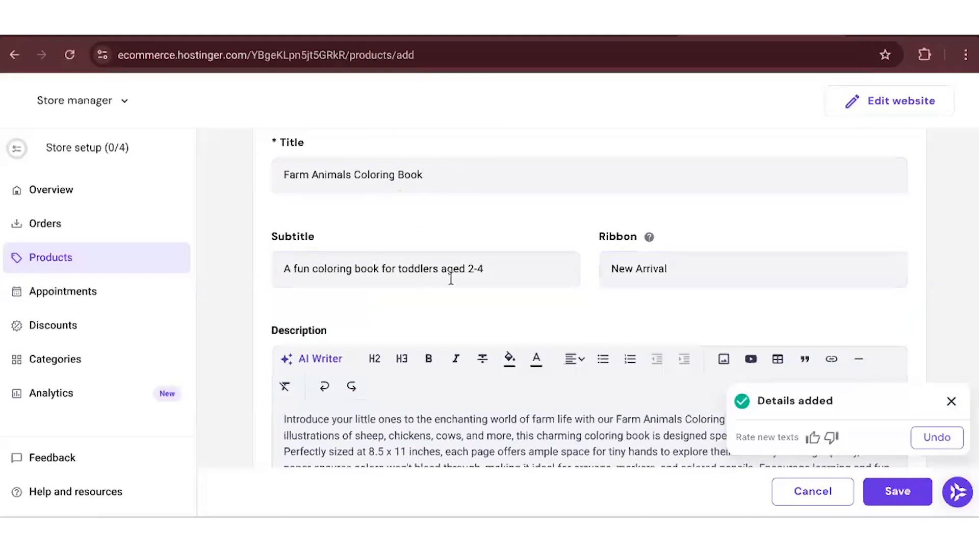
Add a note below the product description about Barnes & Noble print-on-demand delivery within 9-11 business days and bonus printable coloring pages for immediate download.
scroll(695, 295, down, 2)
click(950, 402)
triple_click(392, 378)
scroll(297, 360, down, 1)
click(306, 350)
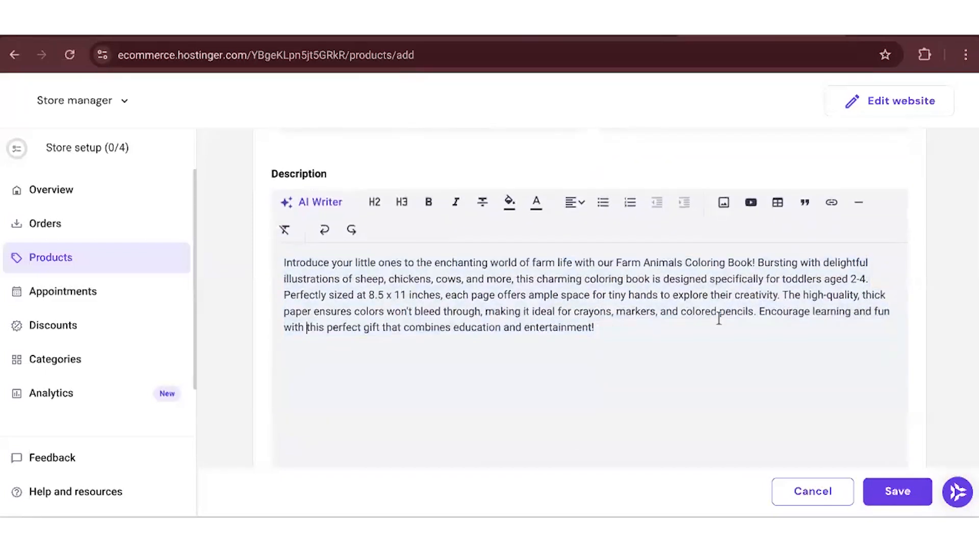
text(Please note this product is printed on demand via Barnes & Noble, so the book will arrive to you within 9-11 business days. In the meantime, please enjoy the bonus printable coloring pages that you can download and print out immediately after purchase so you can start coloring with your toddler today!)
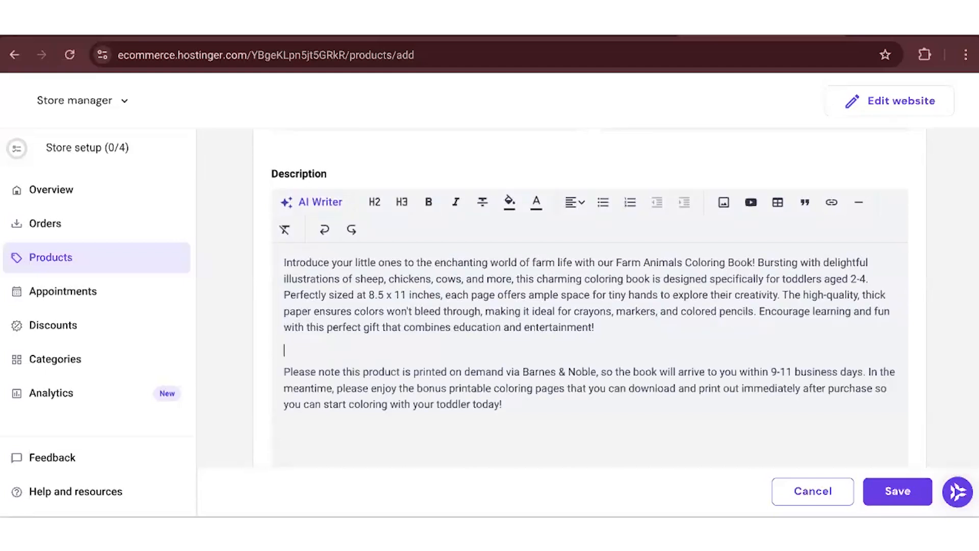
Prefix the print-on-demand note with *** and format the whole note in bold italic.
key(Down)
text(***)
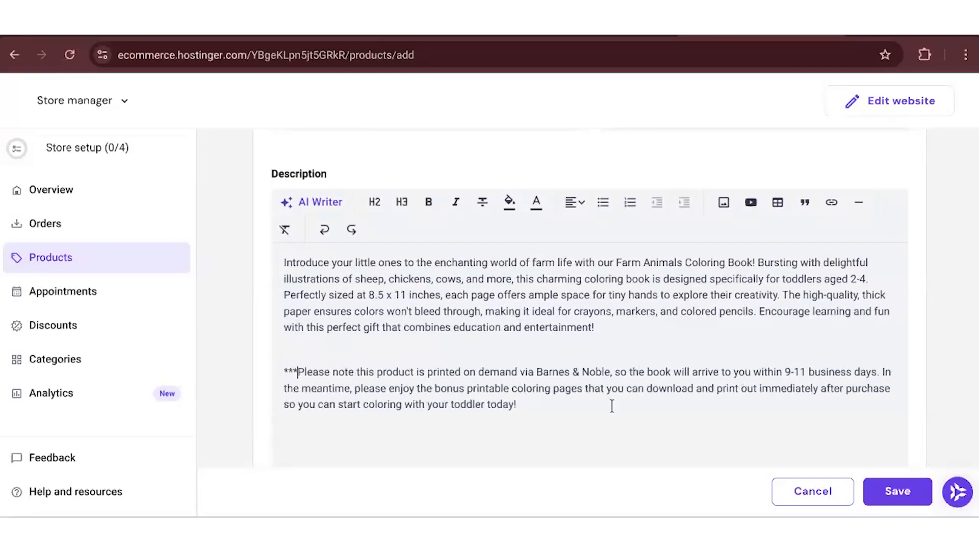
drag(583, 406, 269, 377)
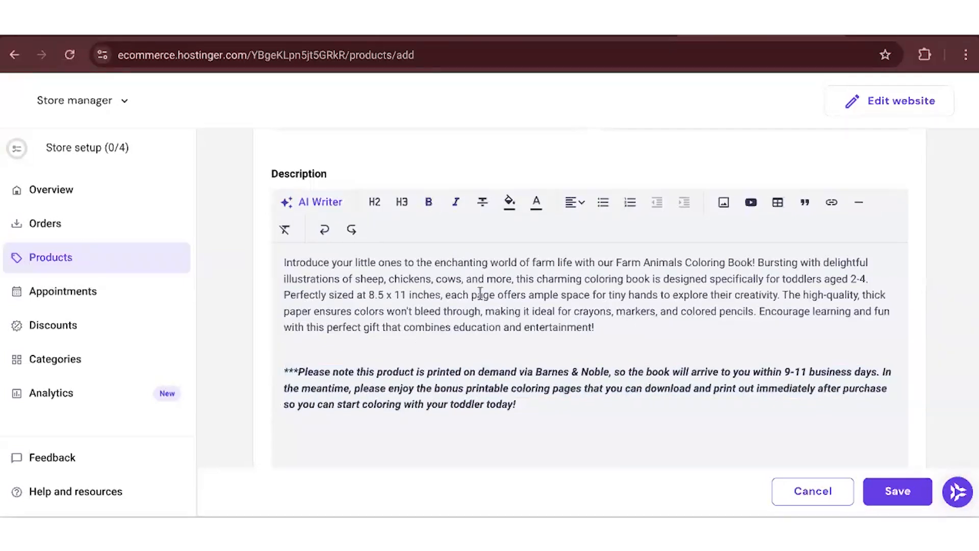
Remove the blank line between the main product description and the print-on-demand note.
scroll(474, 301, down, 2)
scroll(415, 323, up, 2)
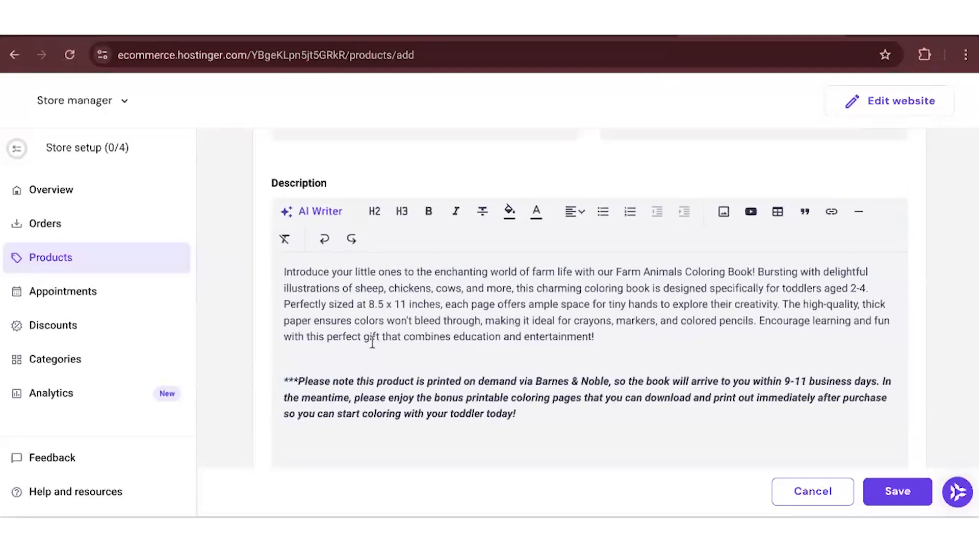
key(BackSpace)
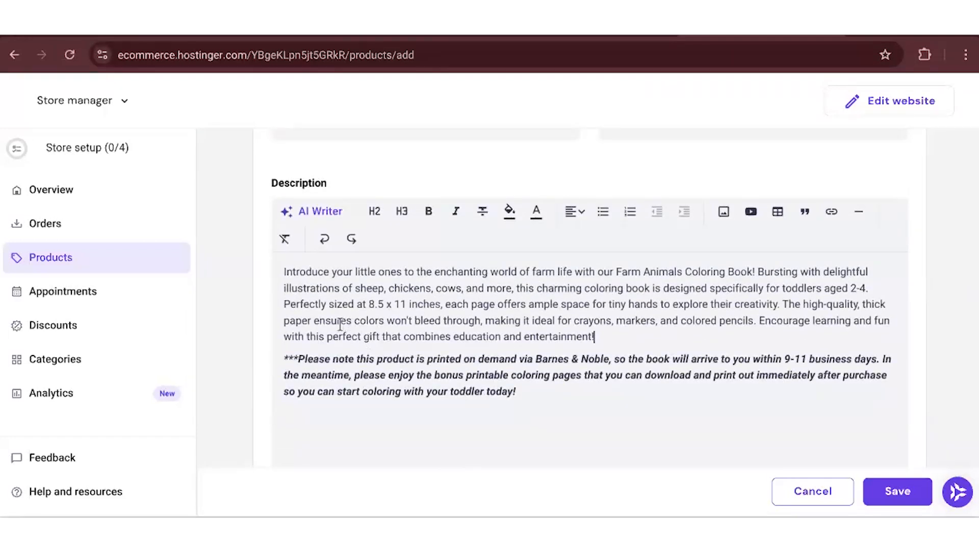
Set the coloring book's price to $15, save the product and look through the store's product list.
scroll(392, 416, down, 1)
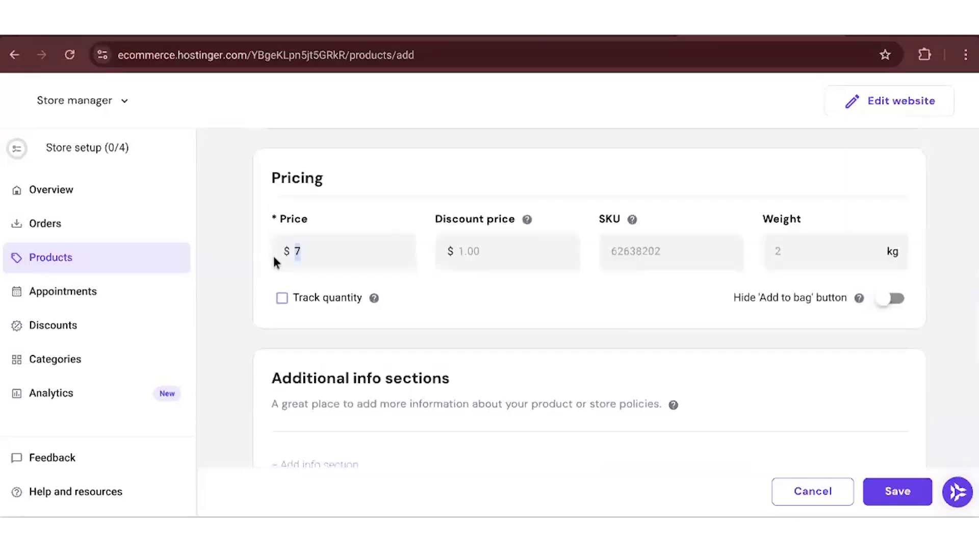
text(15)
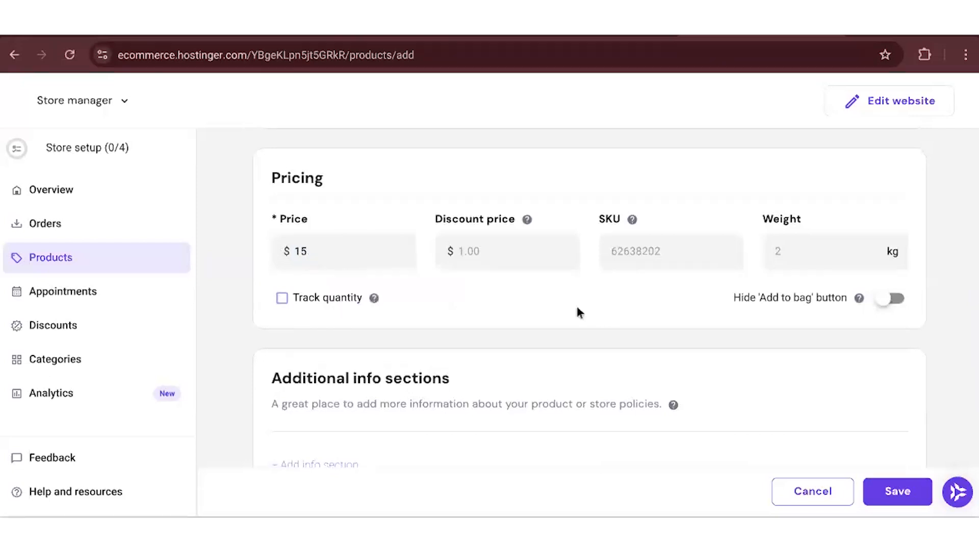
scroll(489, 308, down, 3)
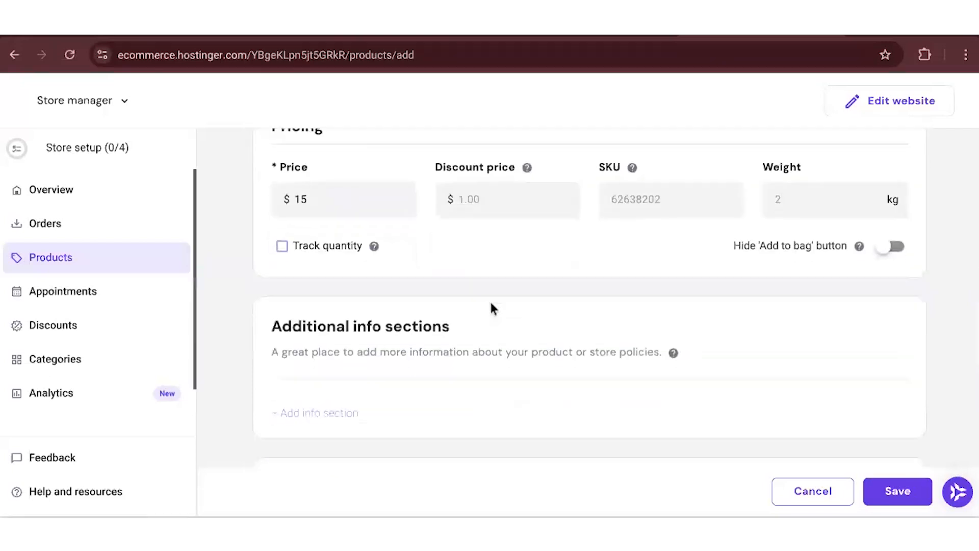
scroll(492, 314, down, 10)
click(898, 490)
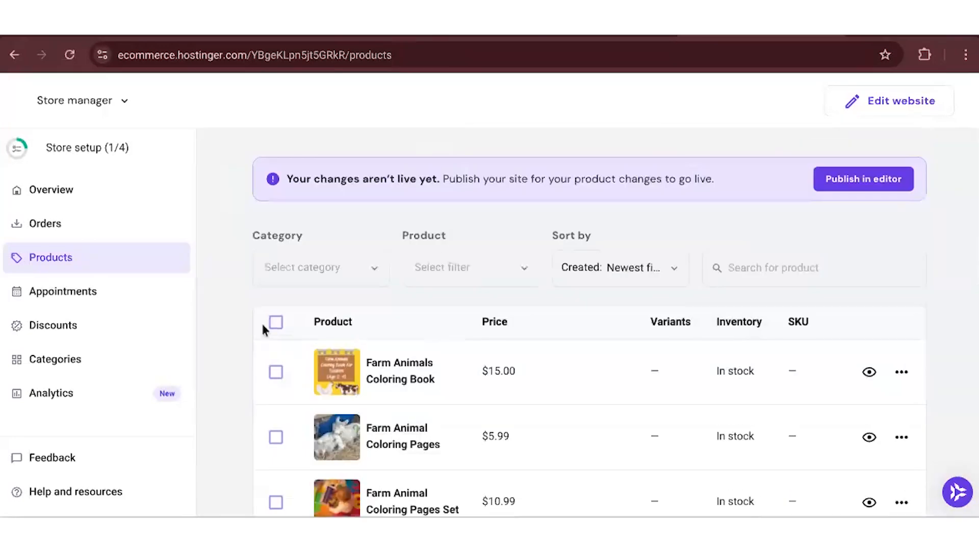
scroll(388, 342, down, 1)
scroll(427, 358, down, 6)
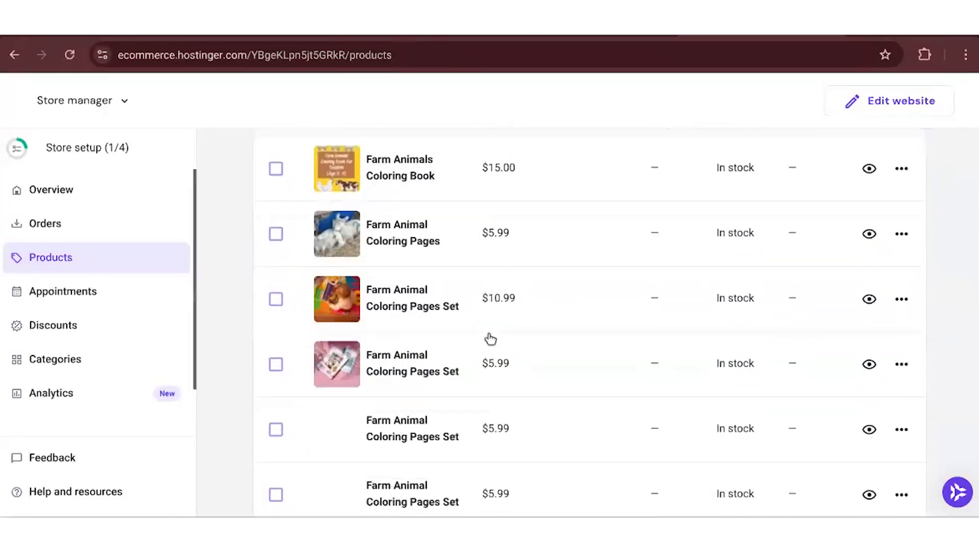
Select every product except the Farm Animals Coloring Book and delete them from the store.
scroll(475, 352, up, 4)
scroll(214, 283, up, 3)
click(281, 331)
scroll(424, 404, down, 8)
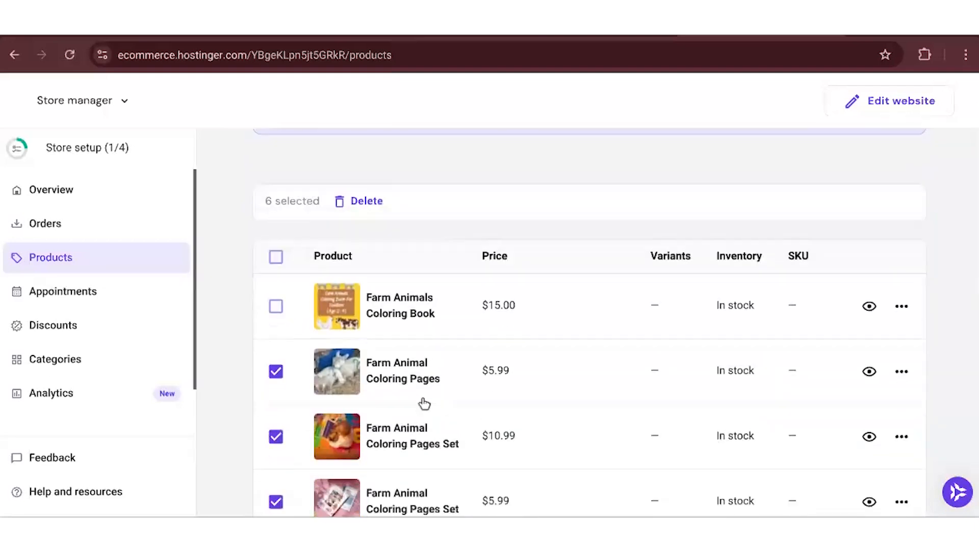
scroll(413, 397, up, 4)
scroll(413, 398, up, 3)
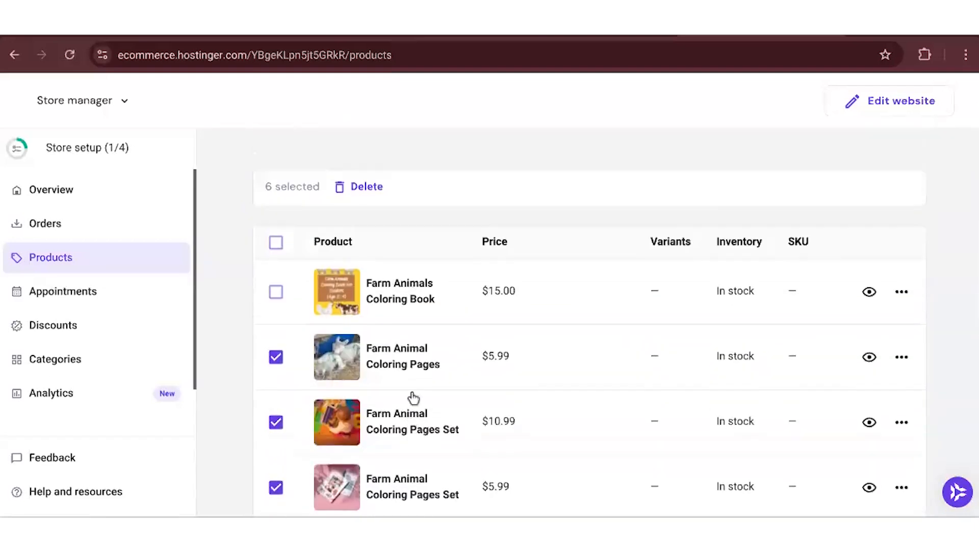
click(361, 237)
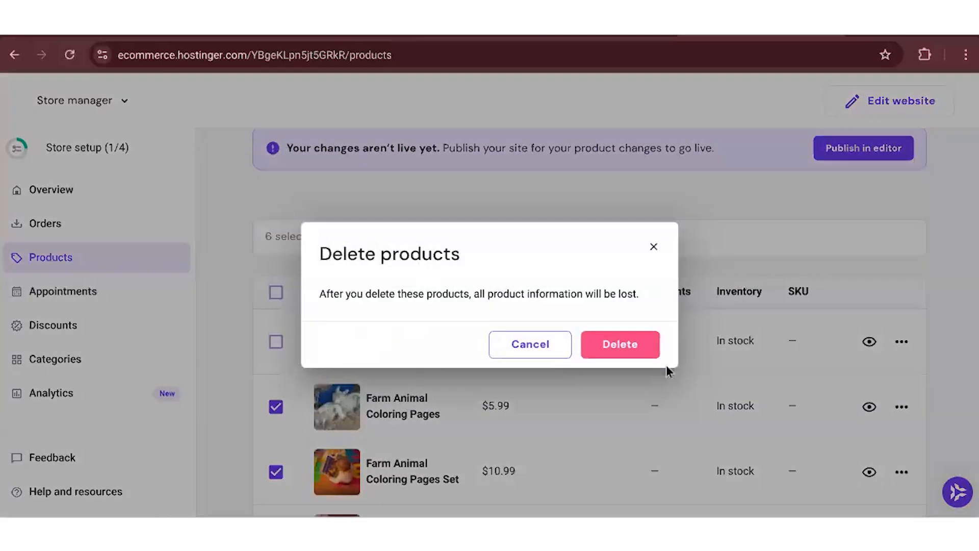
click(620, 344)
scroll(566, 426, down, 2)
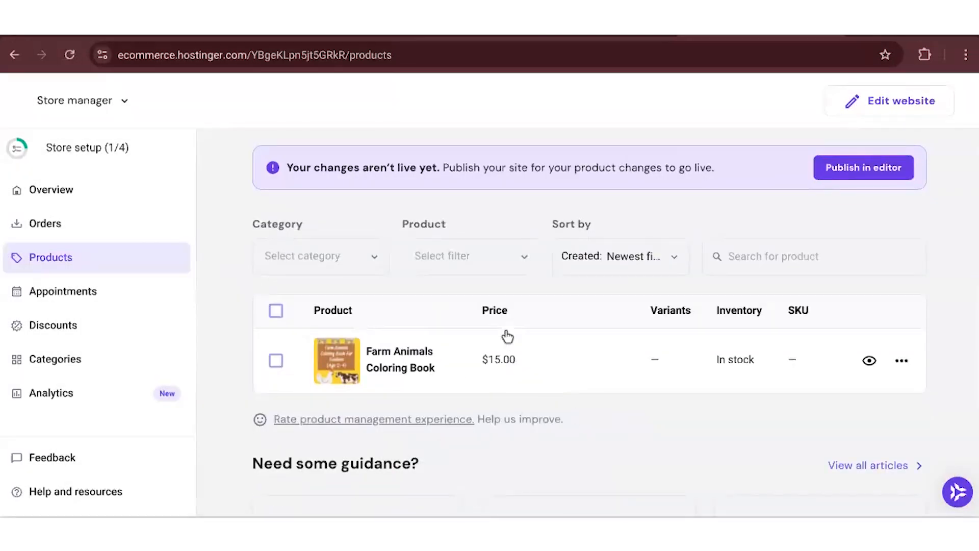
scroll(519, 416, up, 2)
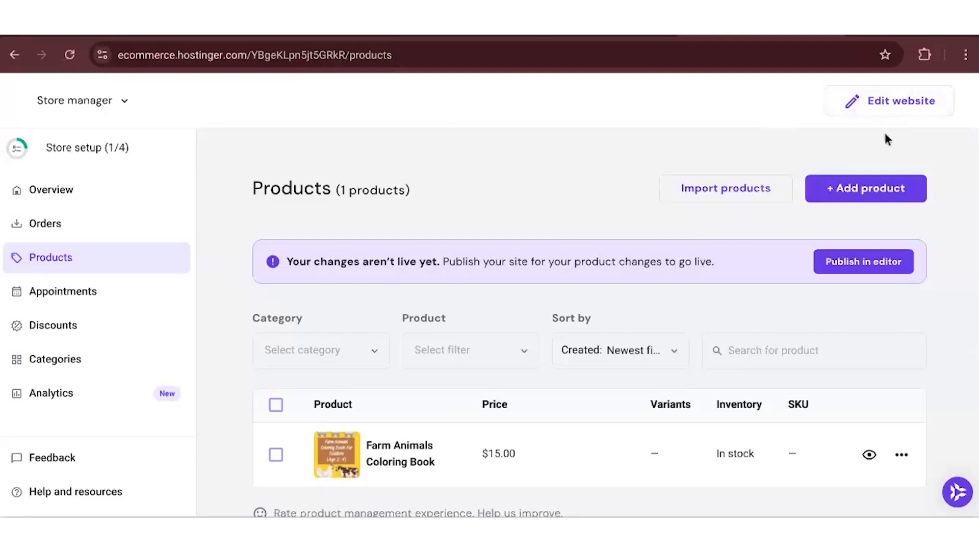
Open the store website for editing and look through the home page's sections.
click(901, 107)
scroll(683, 303, down, 10)
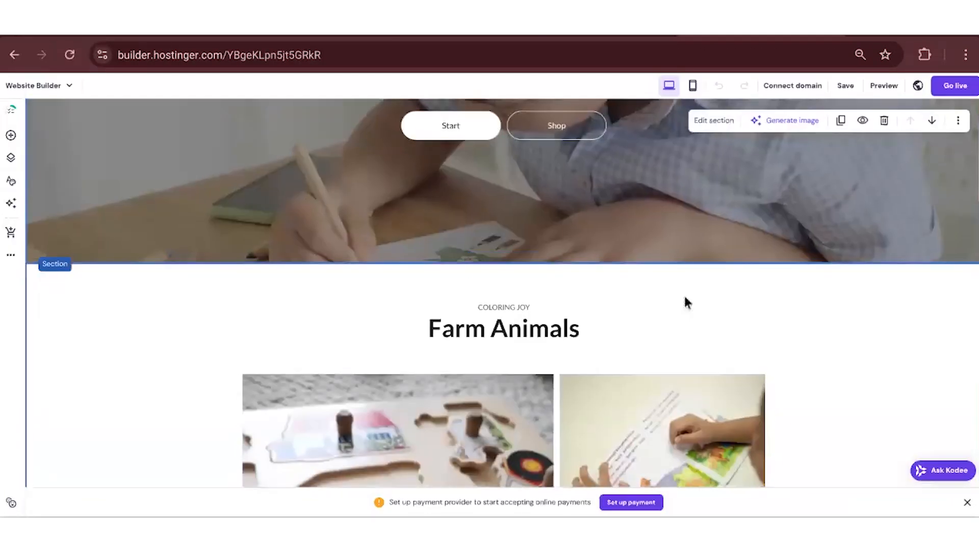
scroll(852, 423, down, 8)
scroll(858, 414, up, 15)
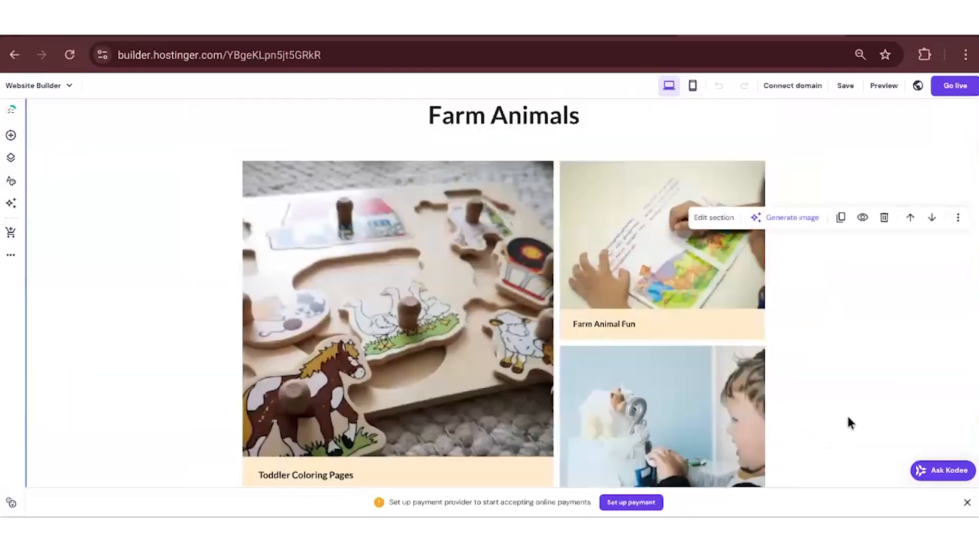
Replace the announcement banner text above the header with "START COLORIGN TODAY!".
click(487, 113)
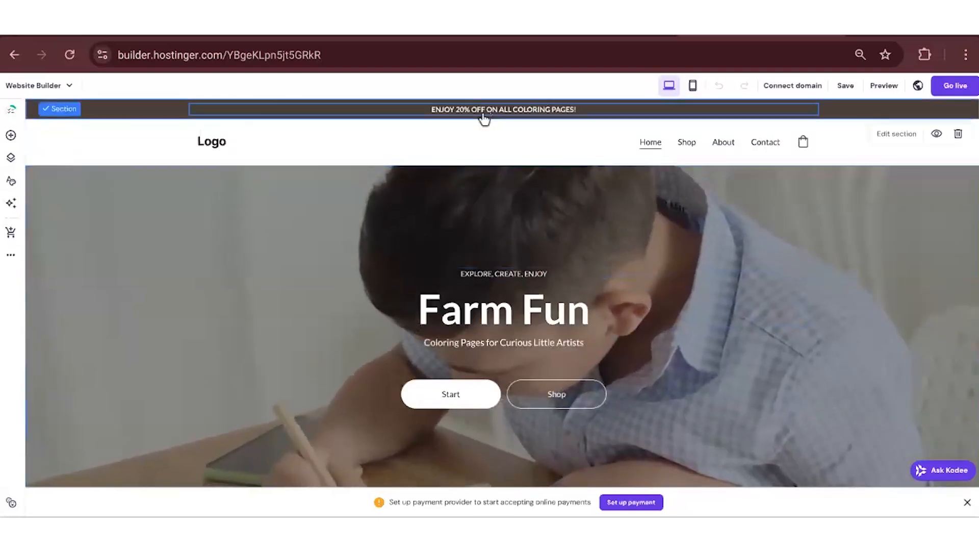
click(484, 113)
triple_click(473, 109)
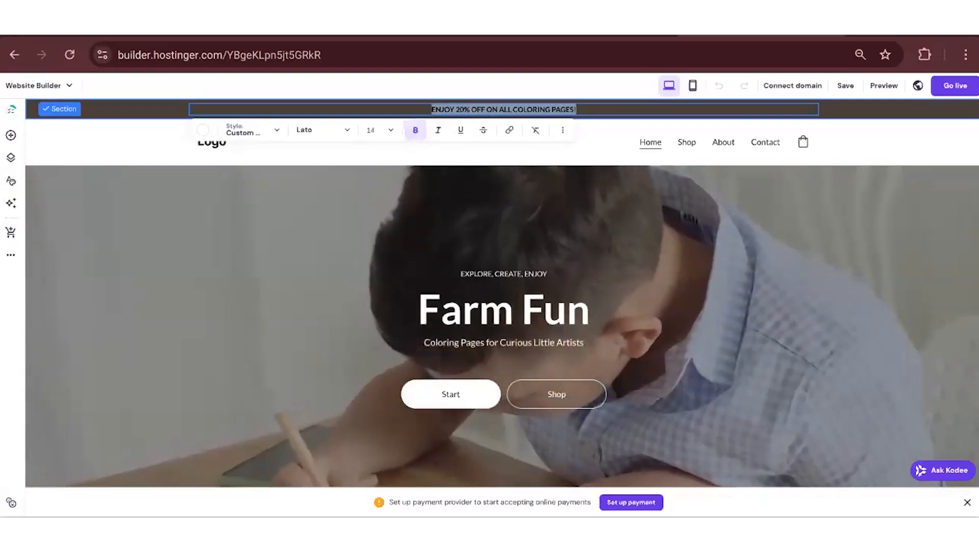
text(START COLOR)
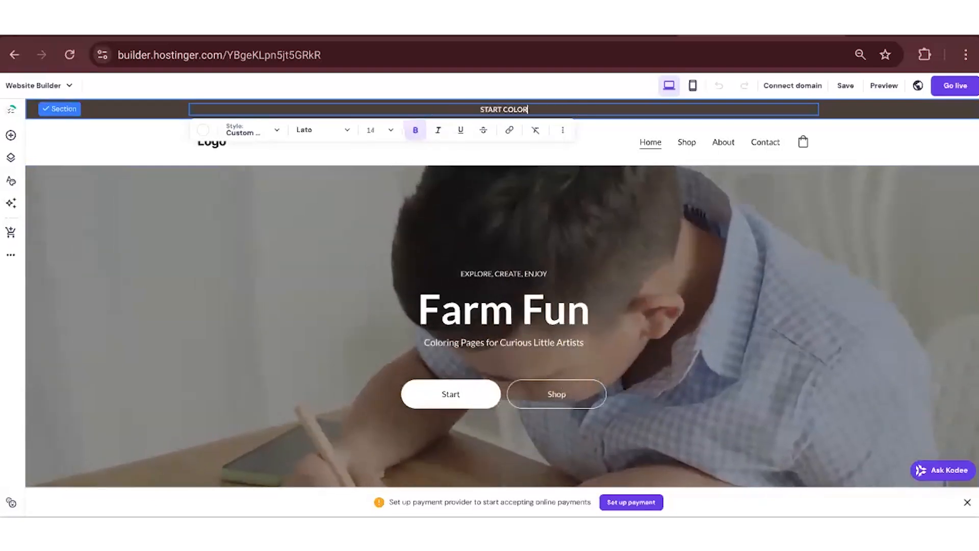
text(IGN TODAY!)
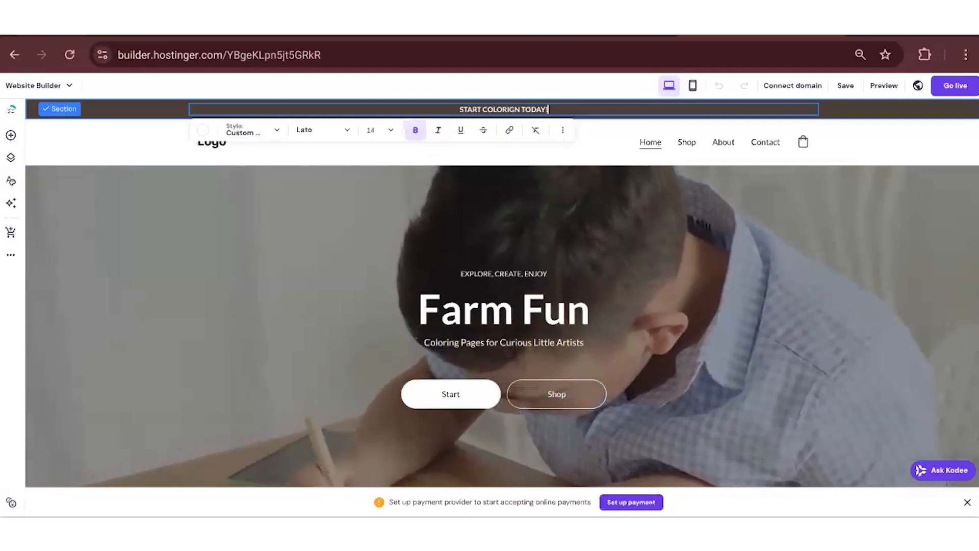
click(227, 374)
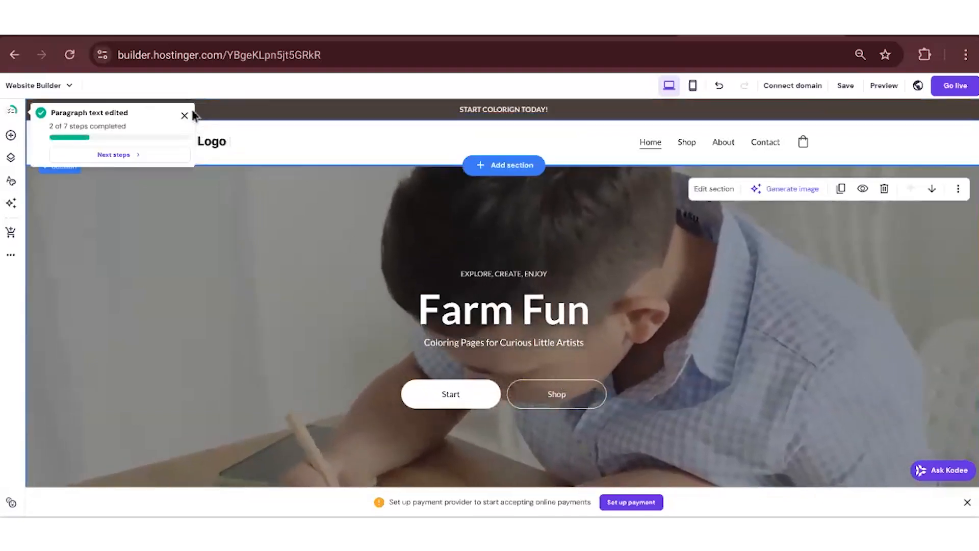
Hide the placeholder logo in the website header.
click(218, 142)
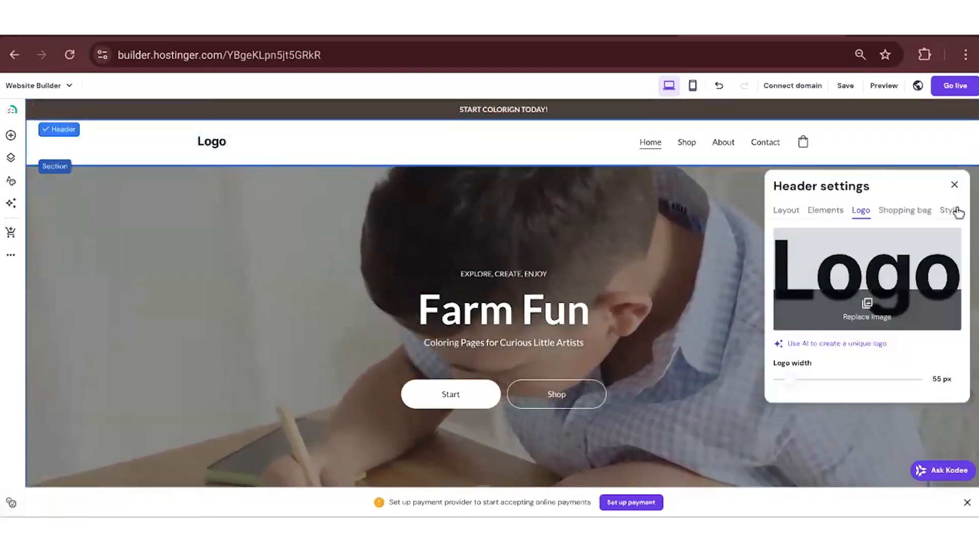
click(832, 212)
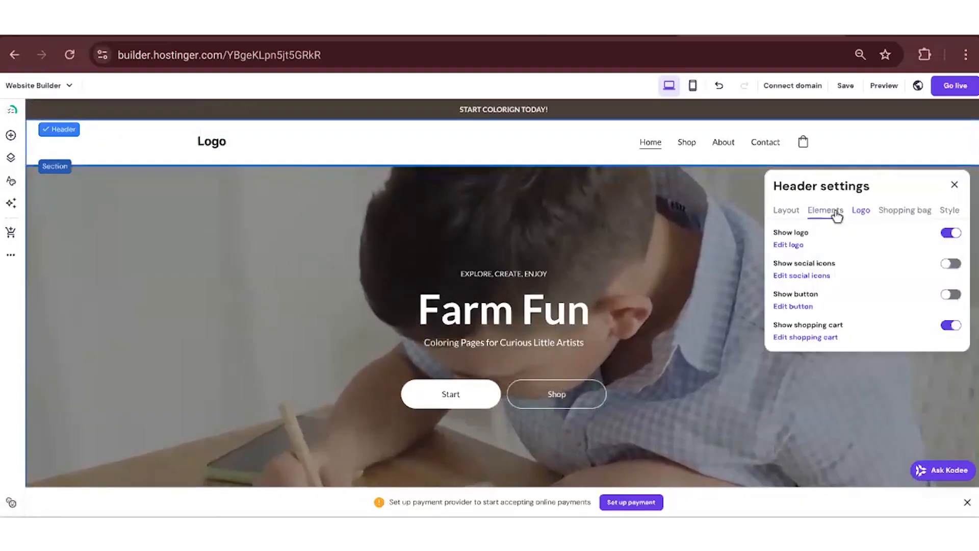
click(951, 232)
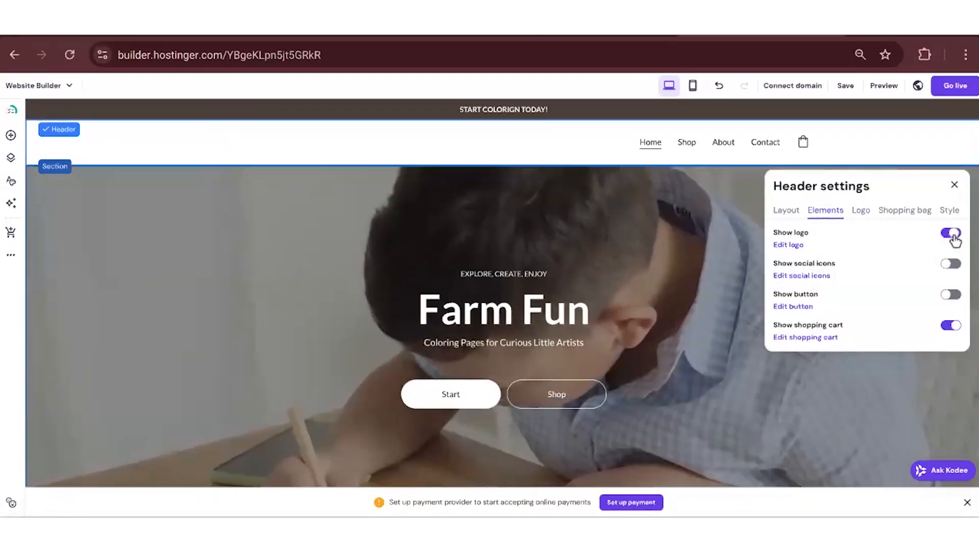
click(954, 184)
Check the Shop and About pages and delete the About page from the site.
click(694, 148)
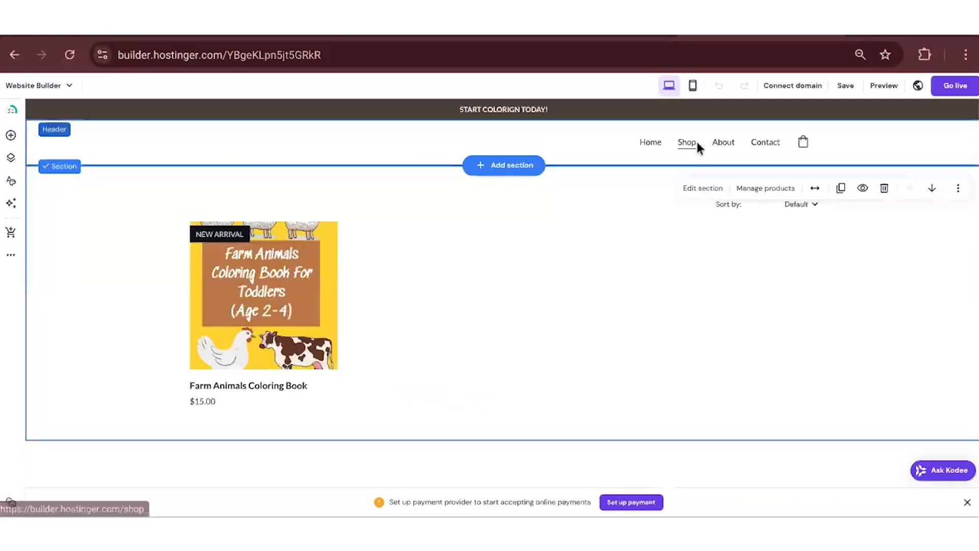
click(723, 145)
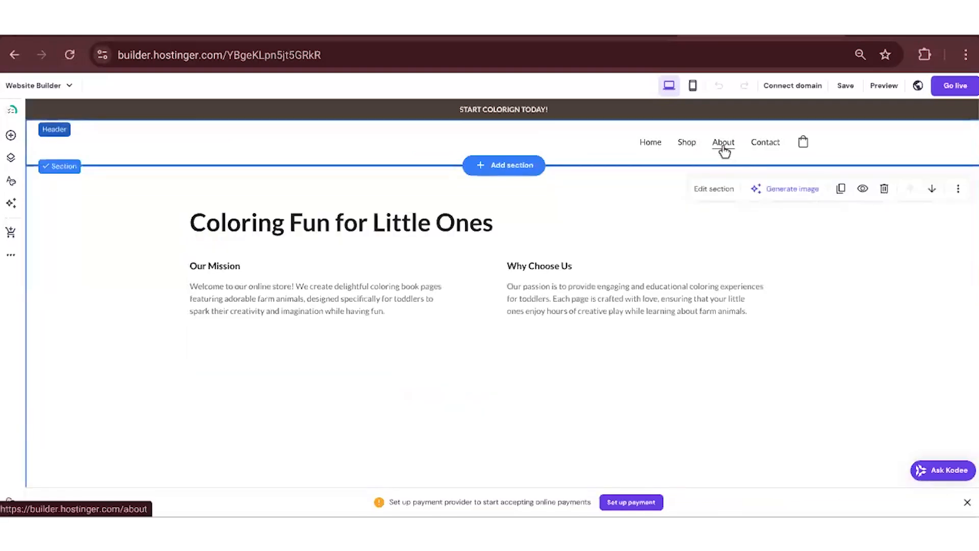
click(11, 159)
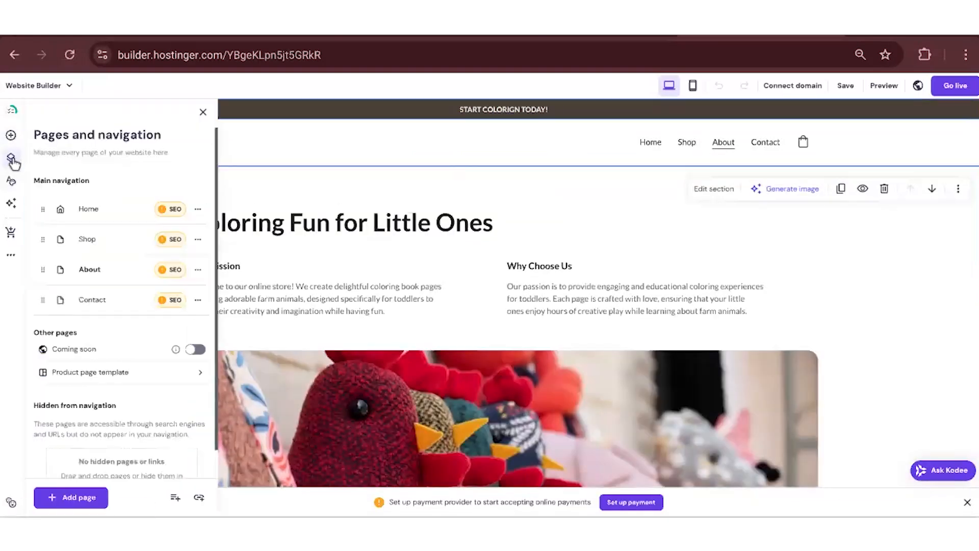
click(198, 270)
click(250, 487)
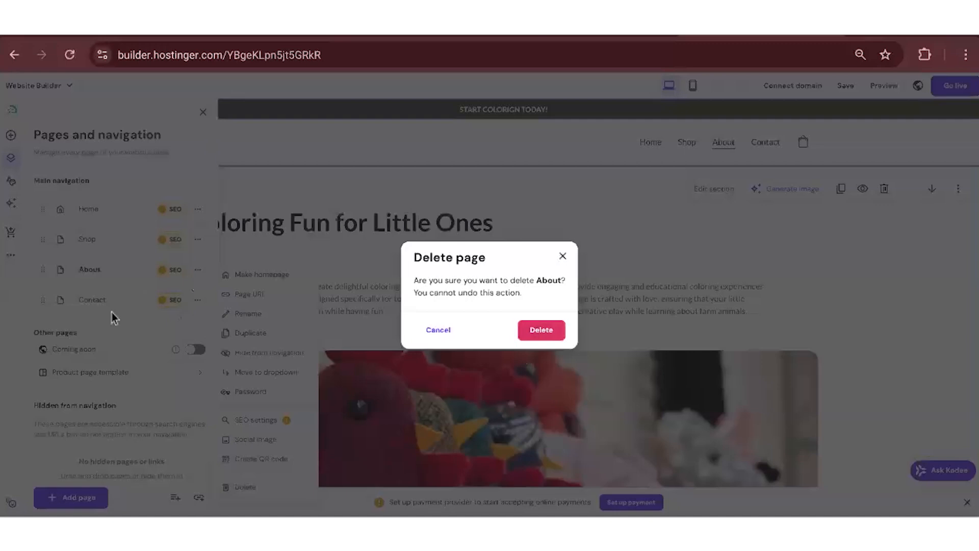
click(541, 329)
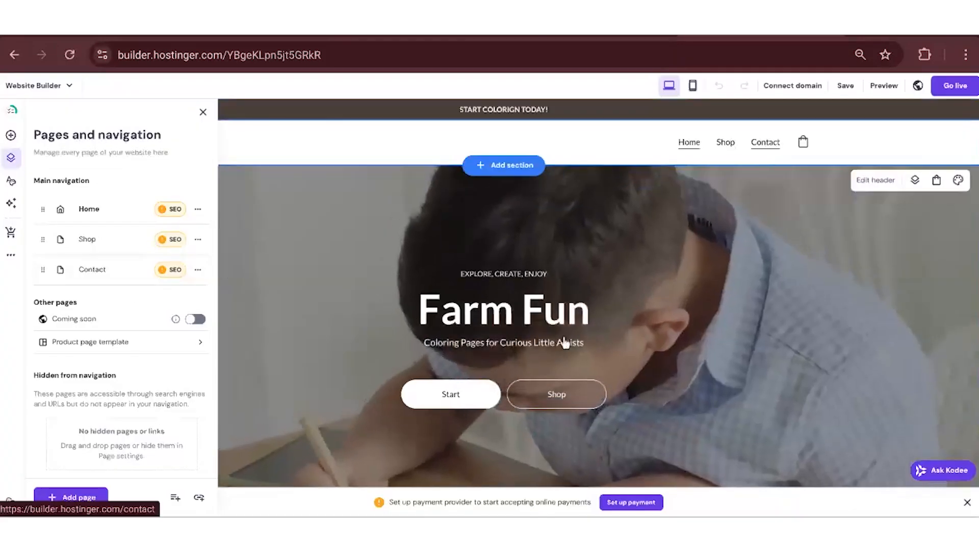
Look over the Contact page and the free video library for the home hero section's background.
scroll(572, 342, down, 4)
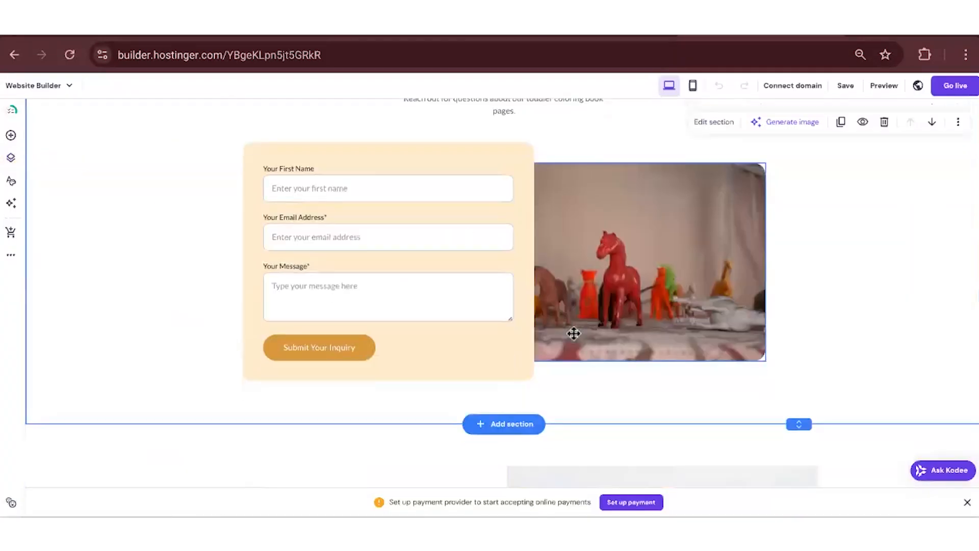
scroll(573, 333, up, 4)
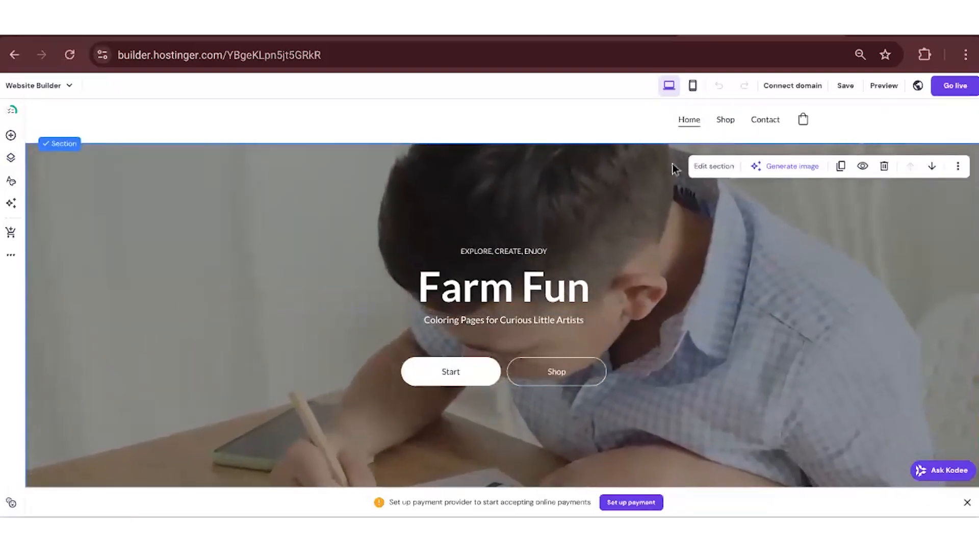
click(709, 166)
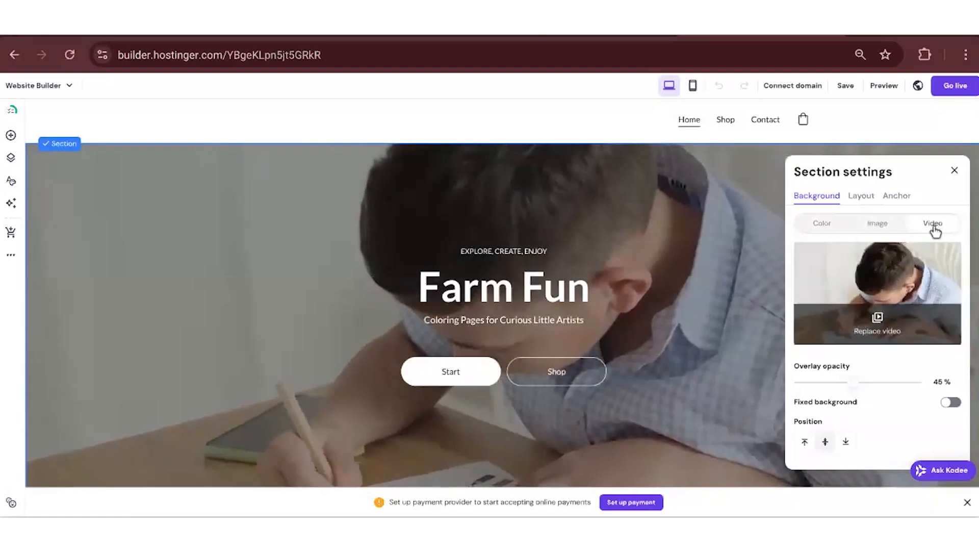
click(877, 321)
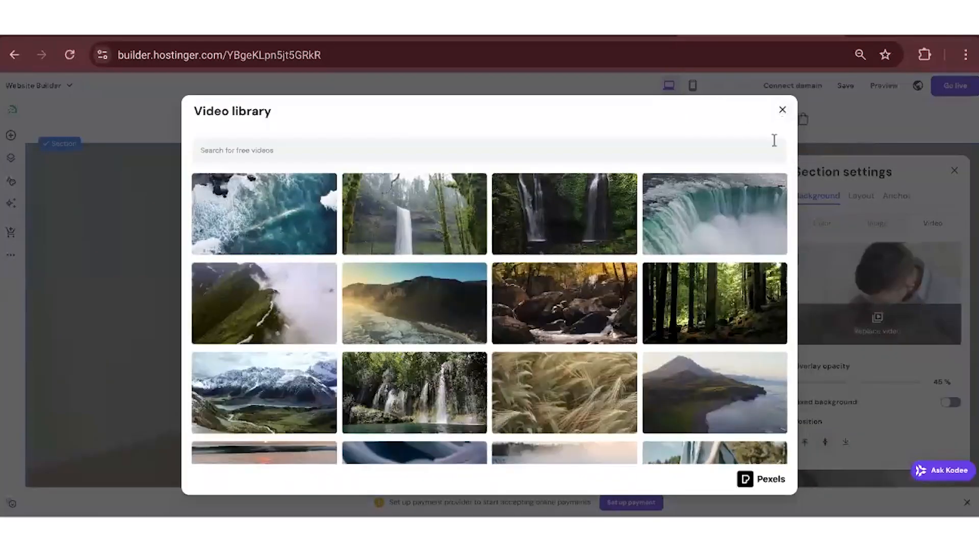
click(778, 117)
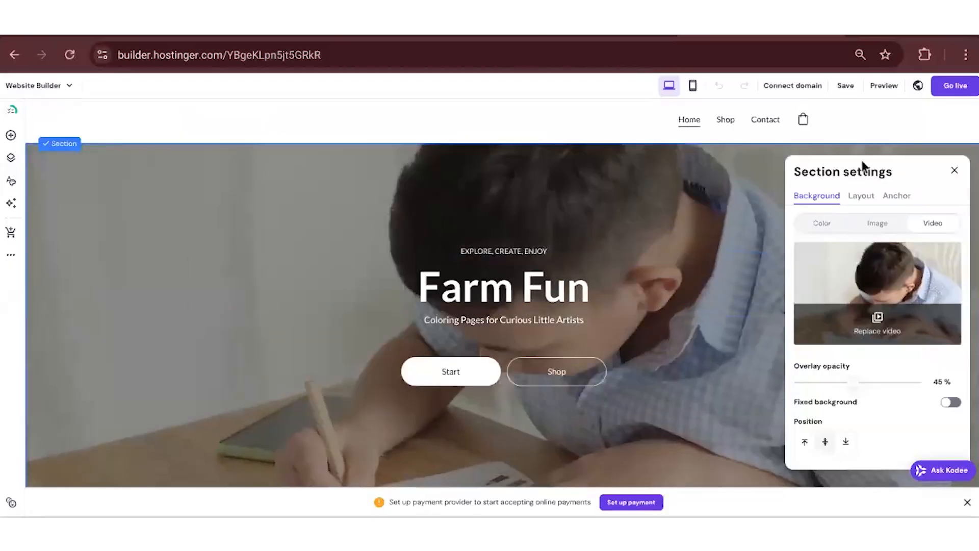
click(953, 171)
Remove the Start button from the home hero section and centre the Shop button below the subtitle.
scroll(406, 451, down, 1)
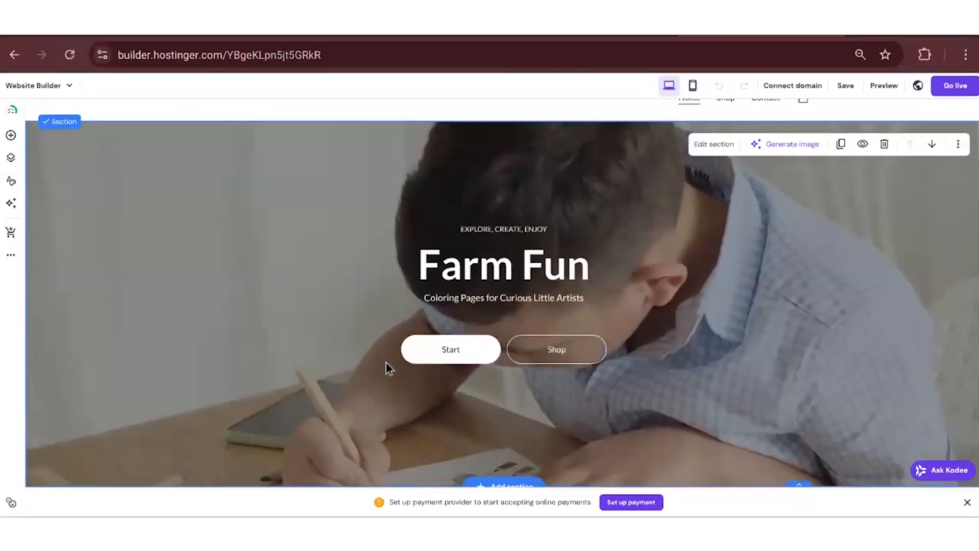
click(450, 349)
click(507, 311)
click(575, 347)
drag(575, 346, 520, 350)
Link the hero section's Shop button to the Farm Animals Coloring Book page of the site.
click(478, 314)
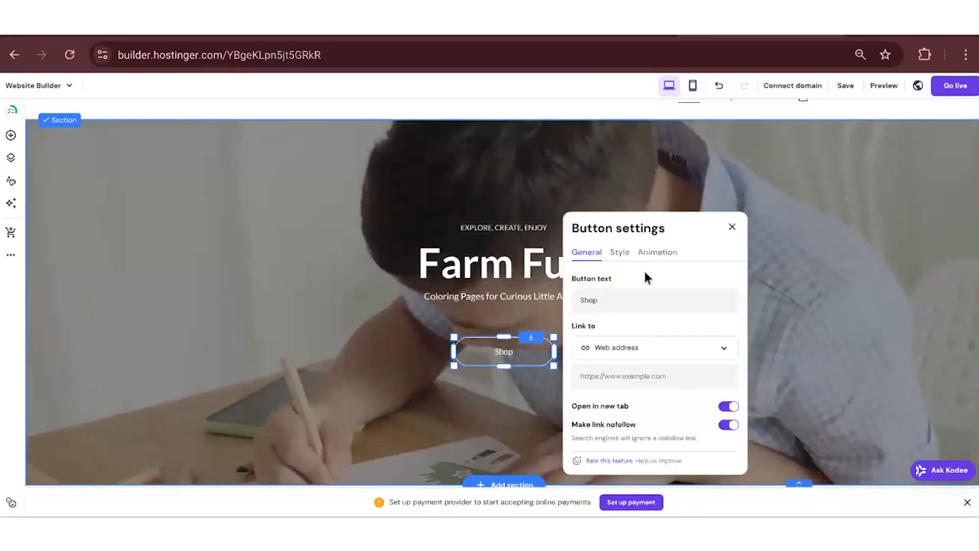
click(603, 347)
click(603, 374)
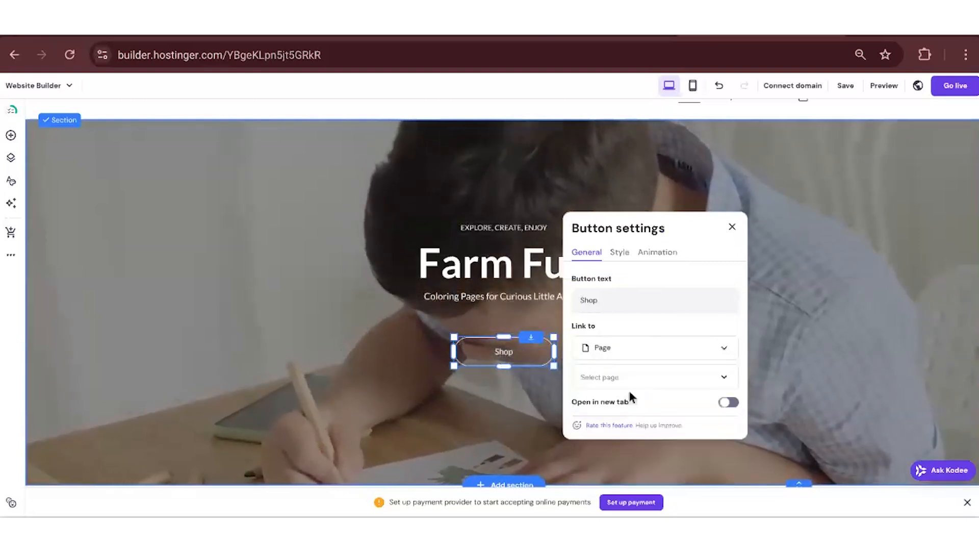
click(636, 379)
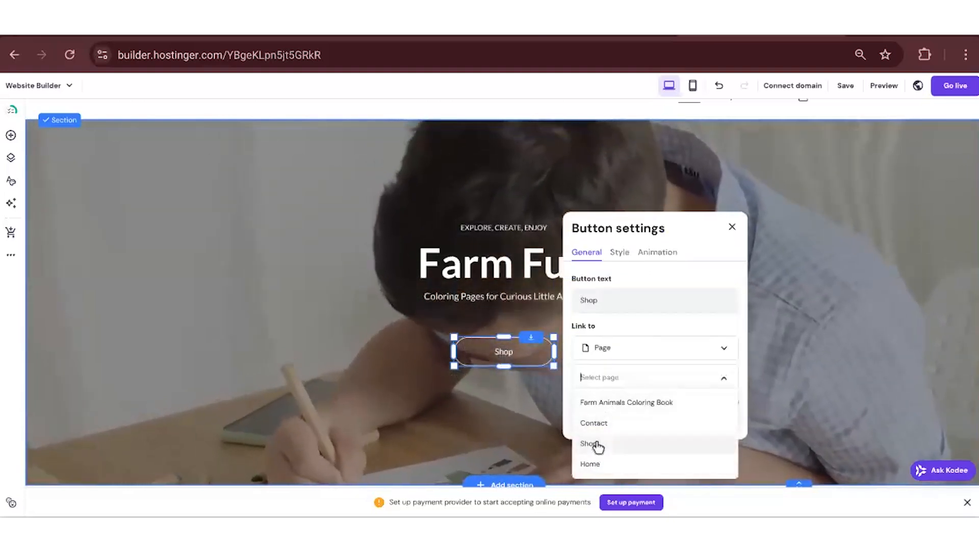
click(585, 403)
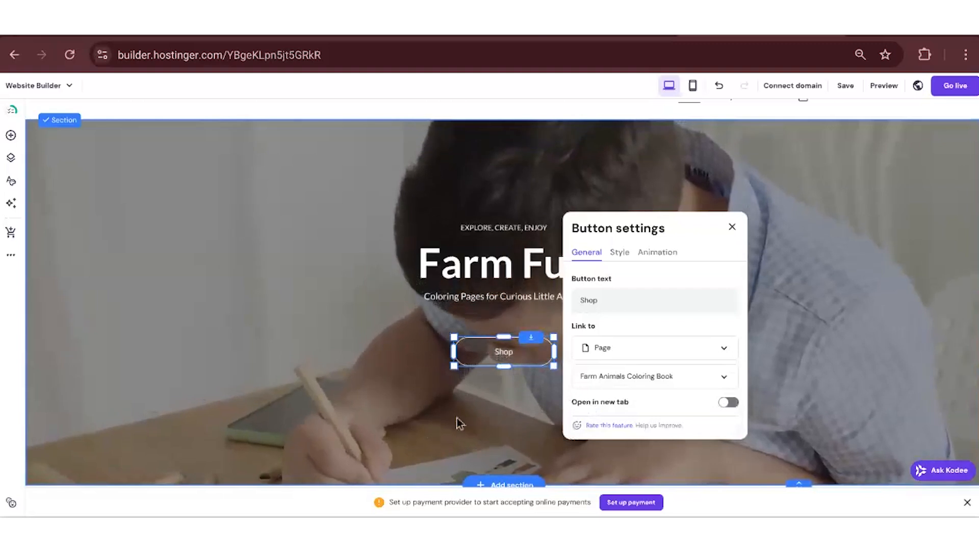
click(475, 419)
Delete the Customer Reviews section below the product listing on the home page.
scroll(487, 421, down, 2)
scroll(487, 420, down, 6)
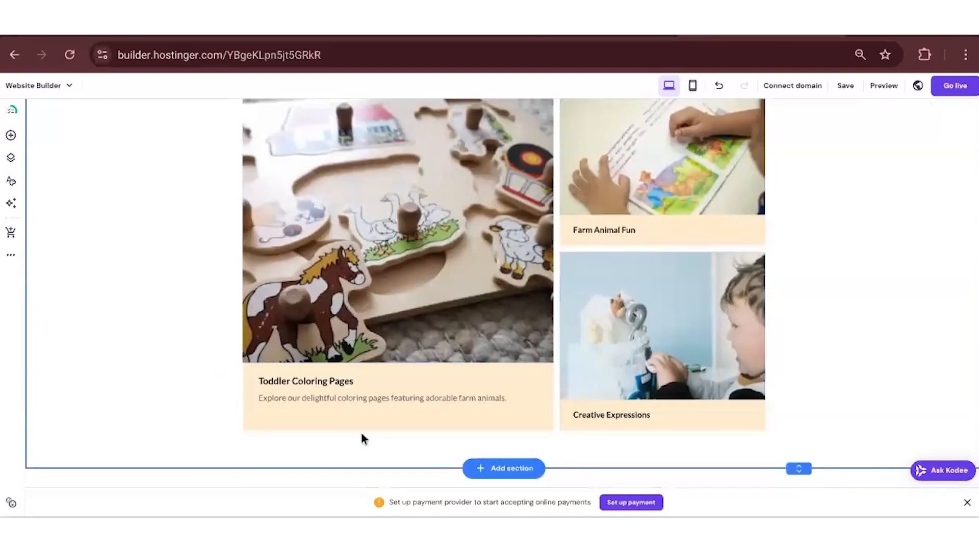
scroll(362, 437, down, 5)
scroll(362, 406, down, 3)
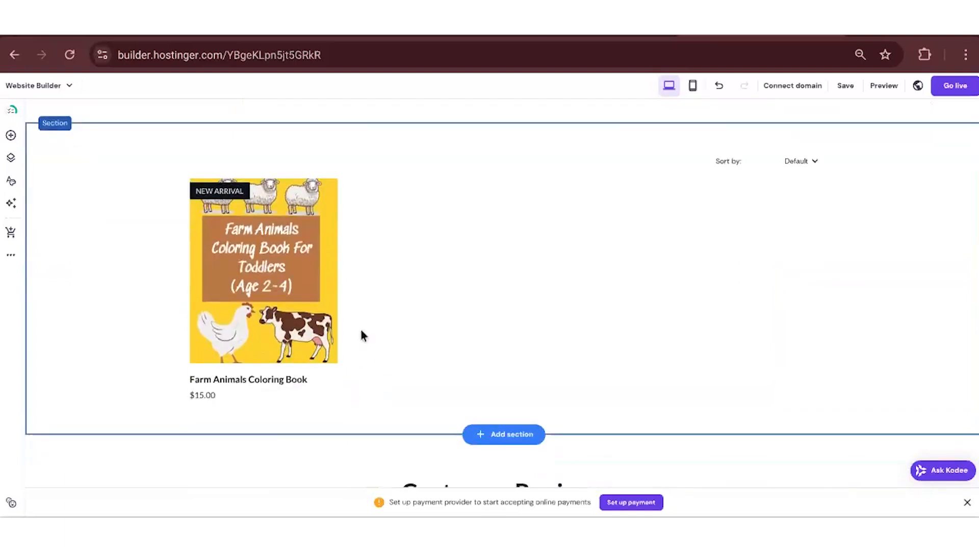
scroll(380, 315, down, 2)
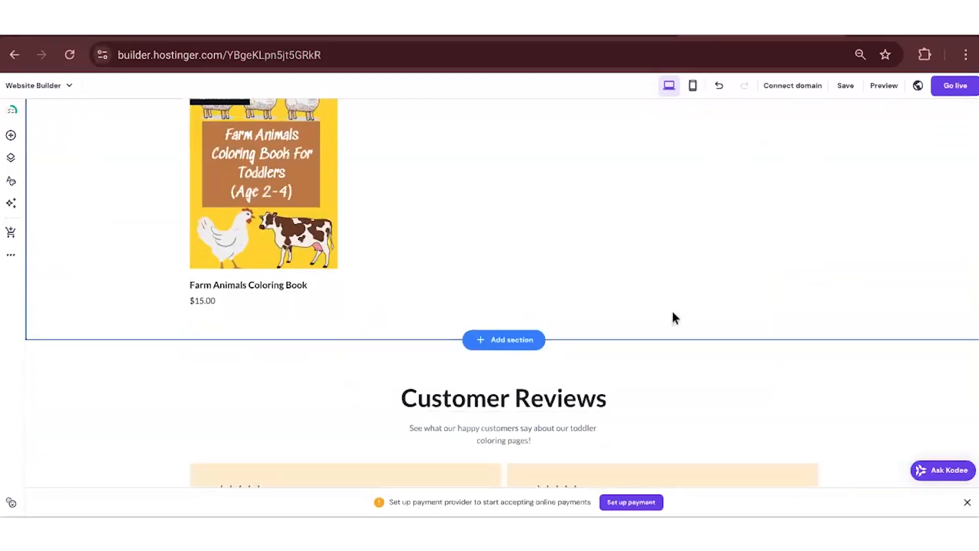
scroll(671, 307, down, 4)
click(769, 185)
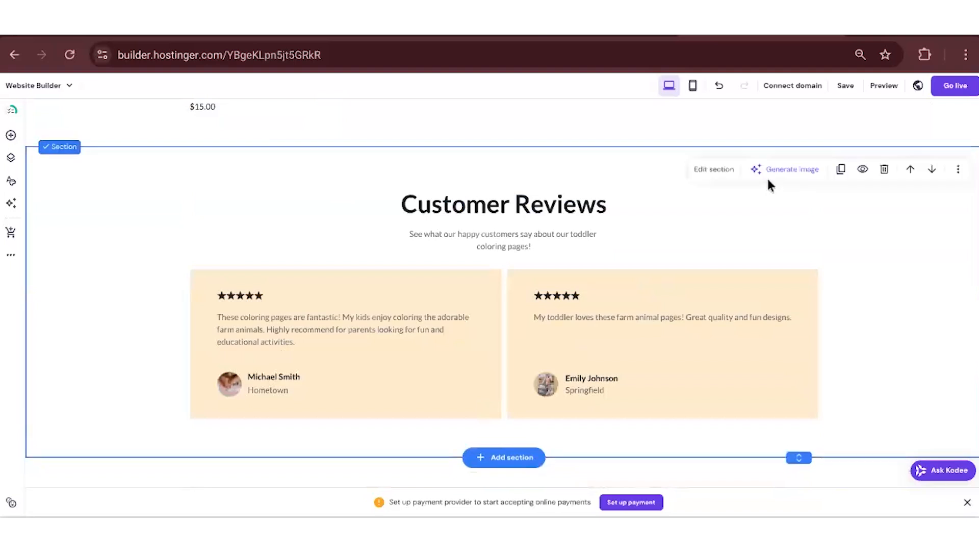
click(885, 170)
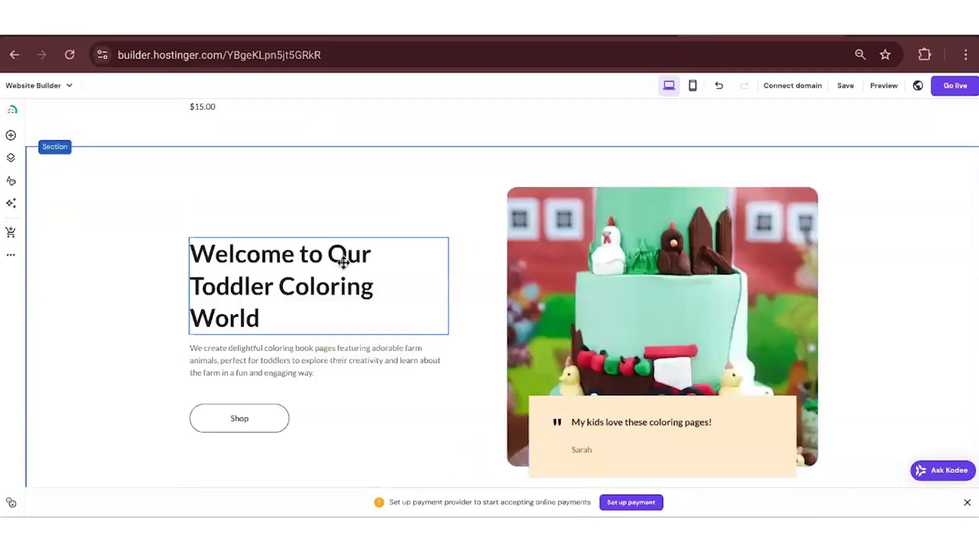
Change the link type of the Shop button in the Welcome to Our Toddler Coloring World section from web address to page.
scroll(219, 302, down, 1)
click(248, 355)
click(214, 319)
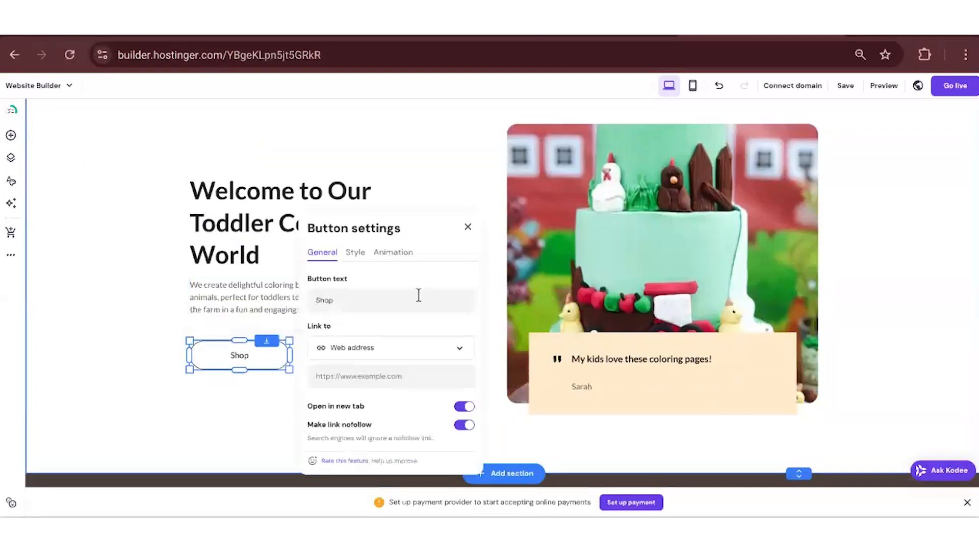
click(343, 347)
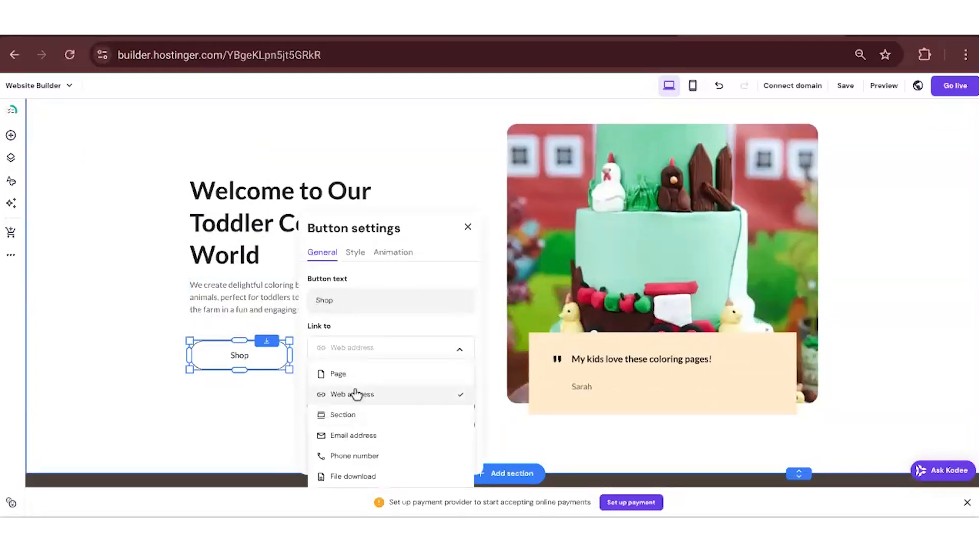
click(357, 372)
click(370, 378)
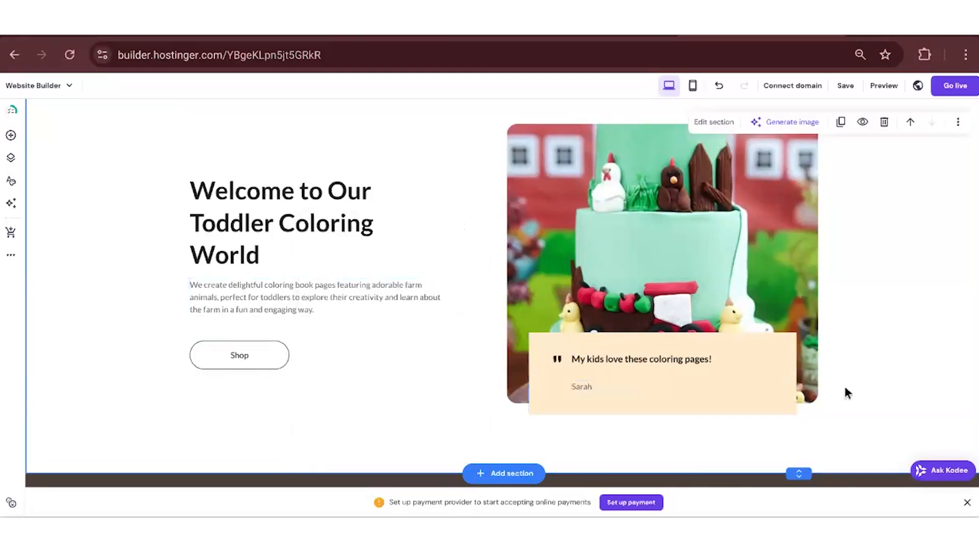
Check the home page's footer and save the website.
scroll(847, 392, down, 4)
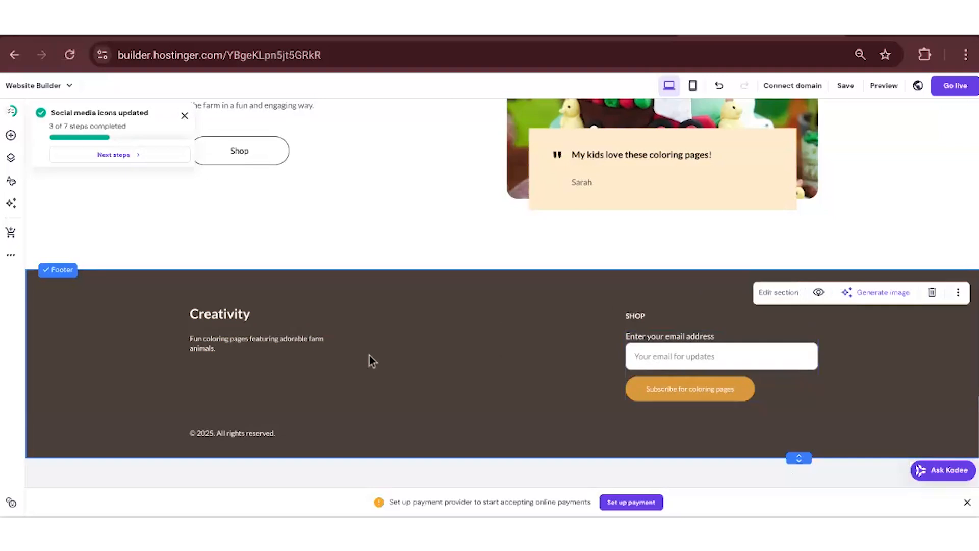
scroll(520, 451, up, 15)
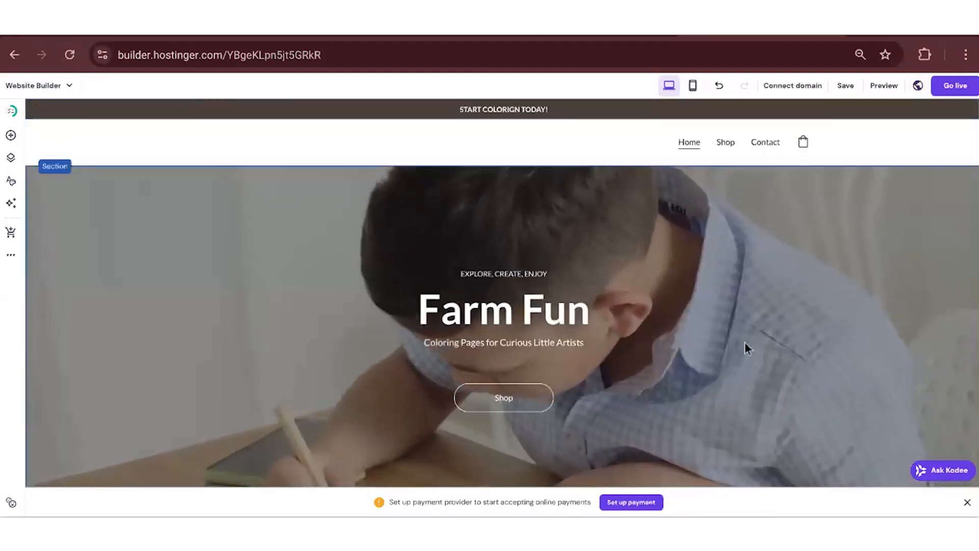
click(847, 87)
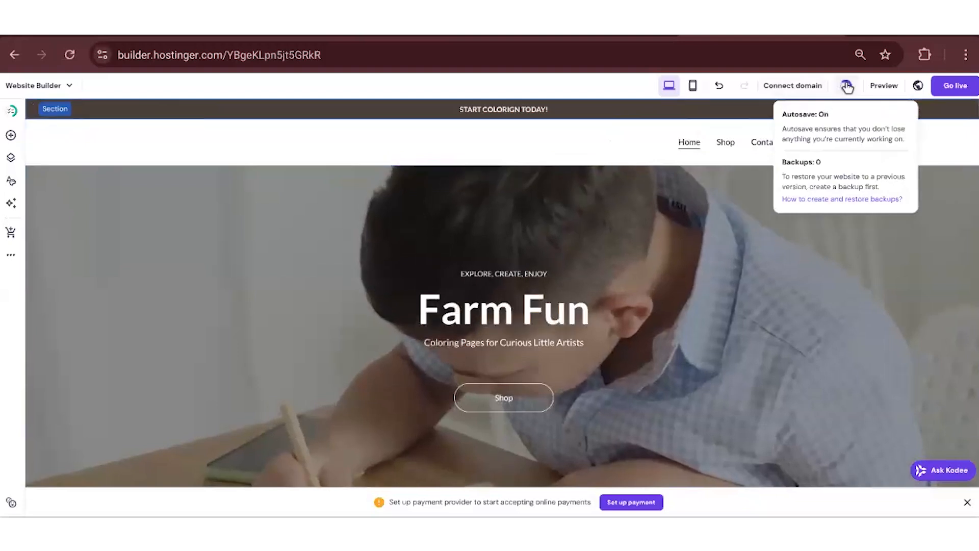
Preview the home page from the hero section to the footer and return to the editor.
click(888, 90)
scroll(851, 240, down, 4)
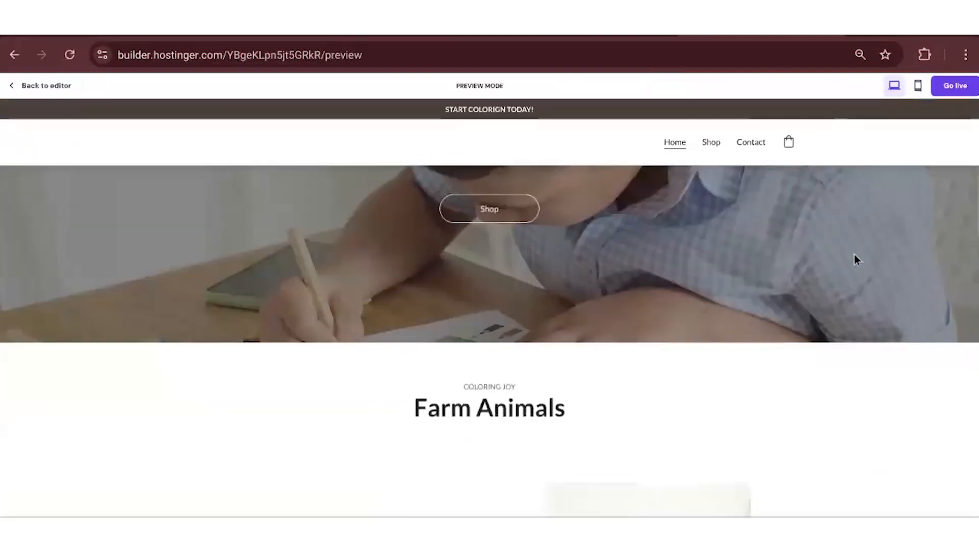
scroll(855, 260, down, 10)
scroll(851, 281, down, 10)
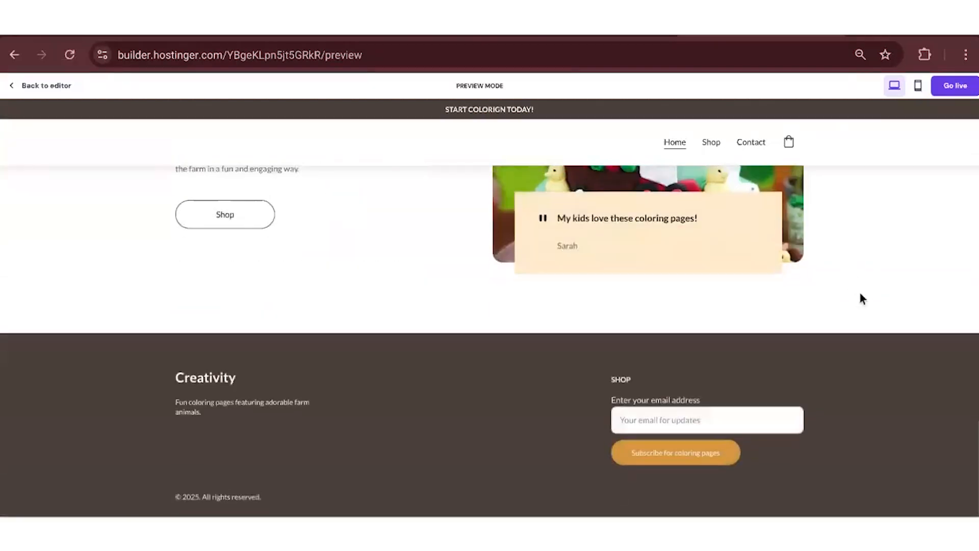
scroll(861, 298, up, 20)
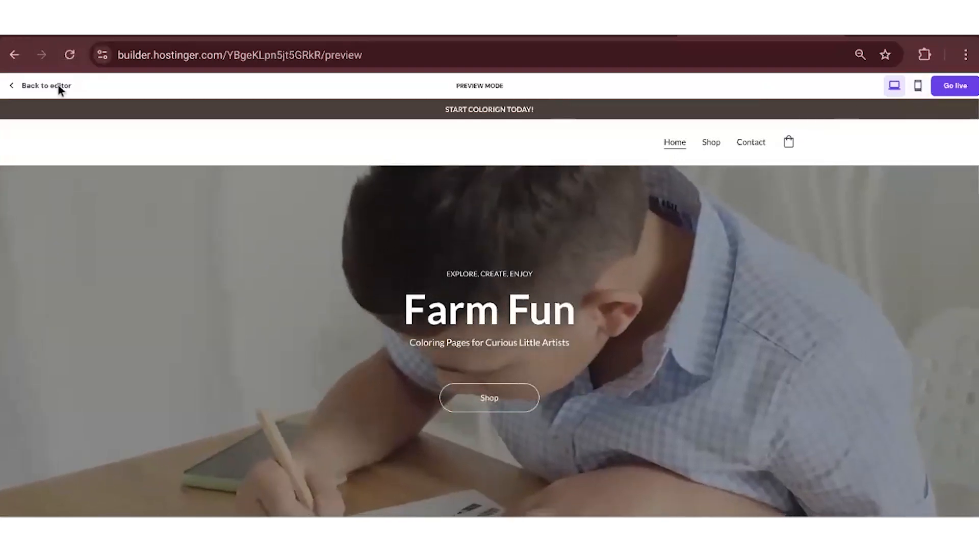
click(21, 88)
Publish the website and open the live site.
scroll(780, 319, down, 10)
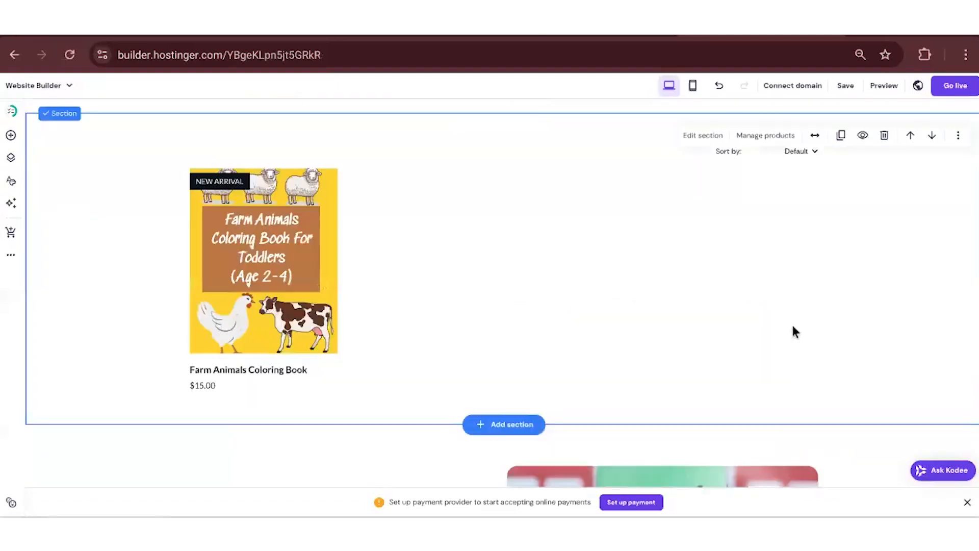
scroll(797, 332, down, 2)
scroll(794, 342, up, 12)
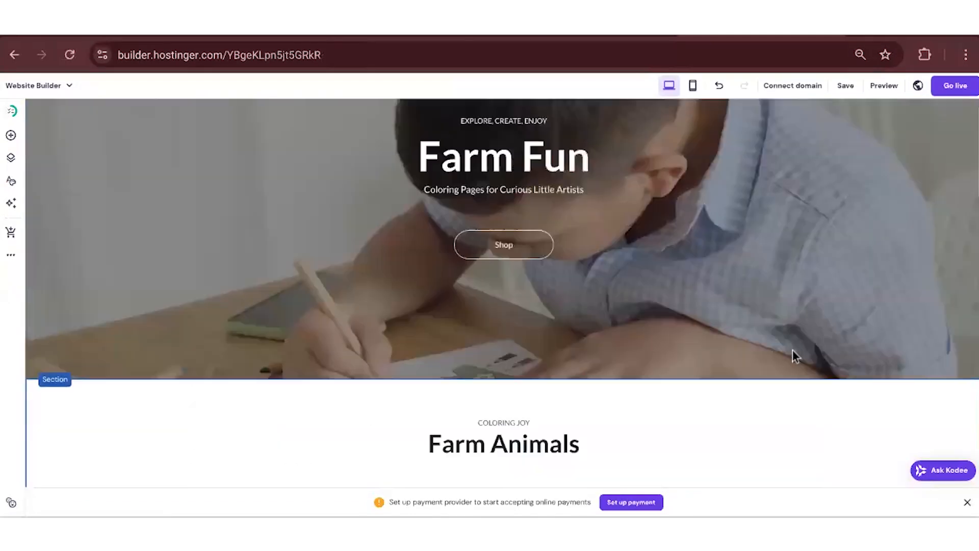
click(397, 129)
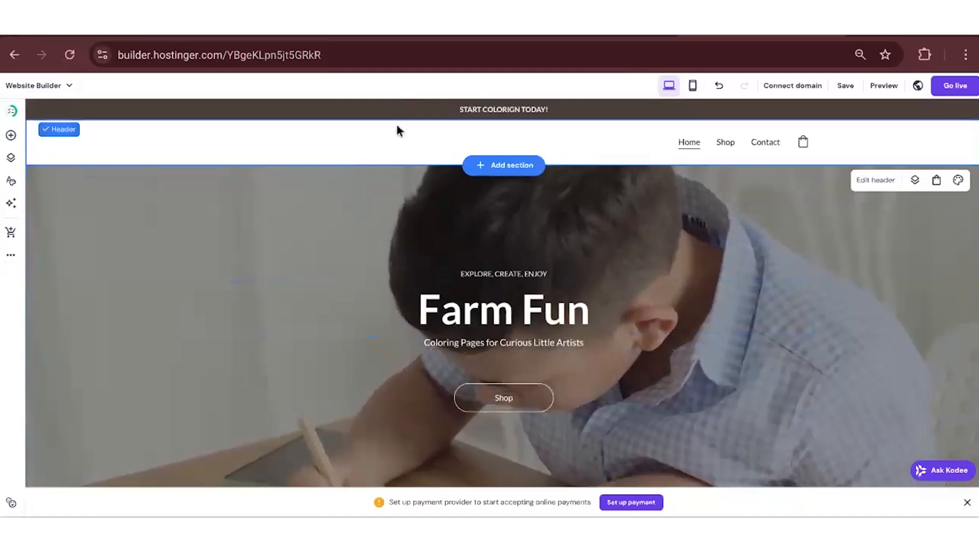
mouse_move(813, 90)
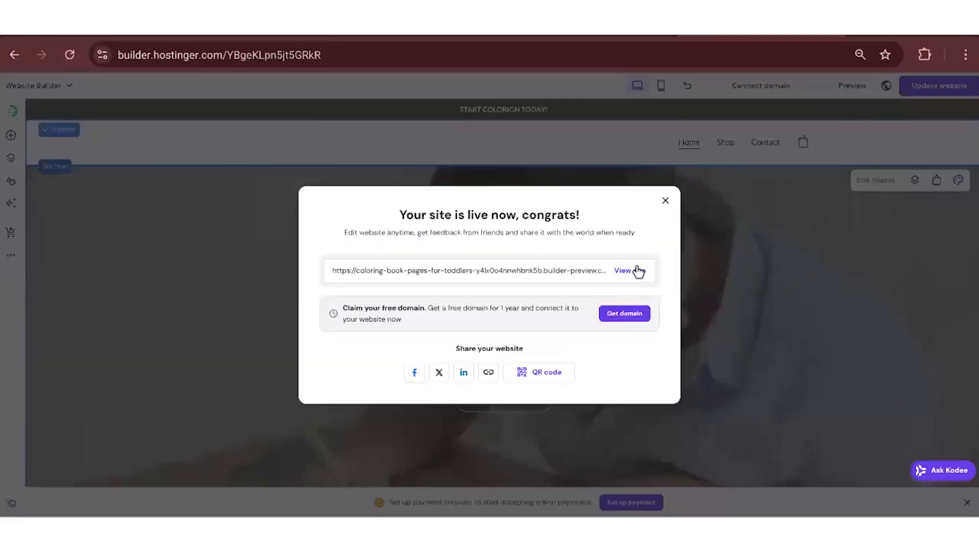
click(634, 269)
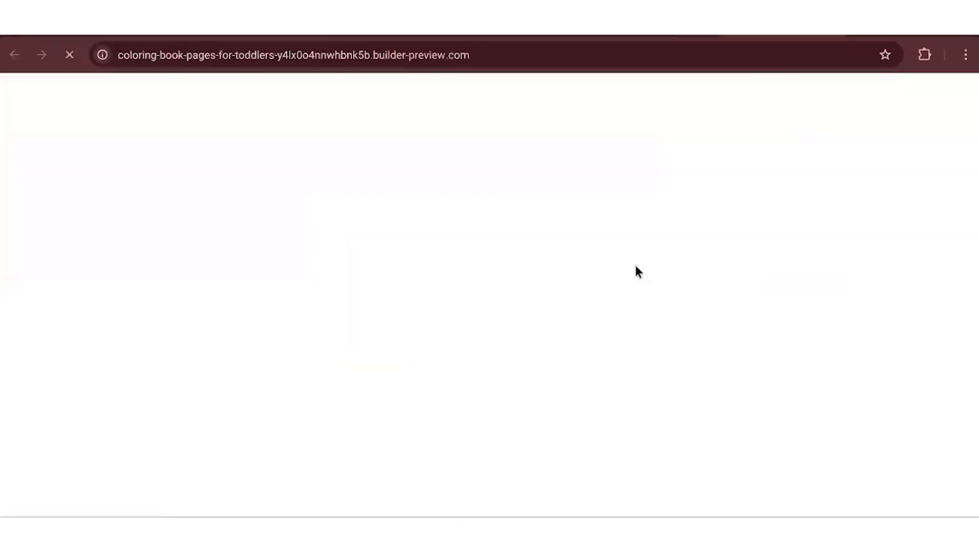
Look over the live home page from the Farm Fun hero section to the footer and back to the product listing.
scroll(905, 249, down, 5)
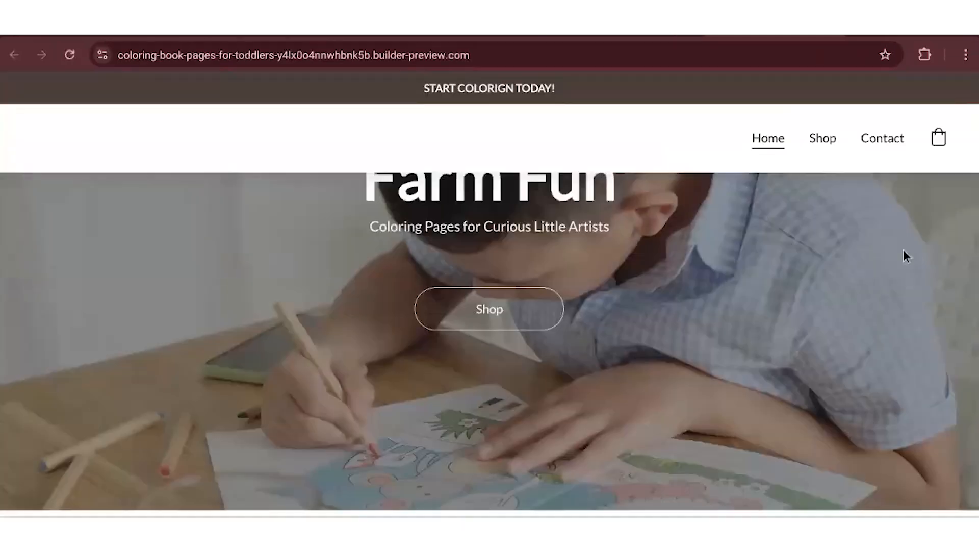
scroll(893, 256, down, 15)
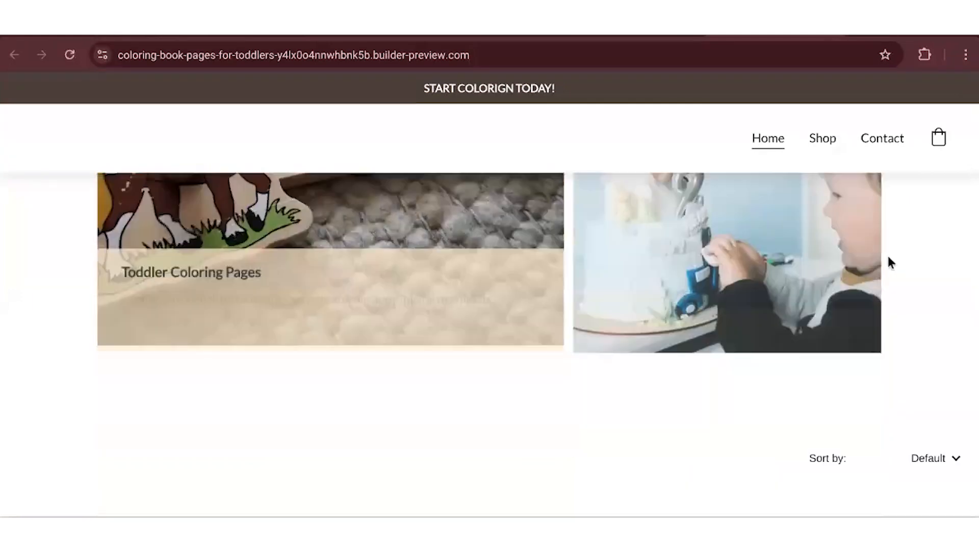
scroll(863, 273, down, 10)
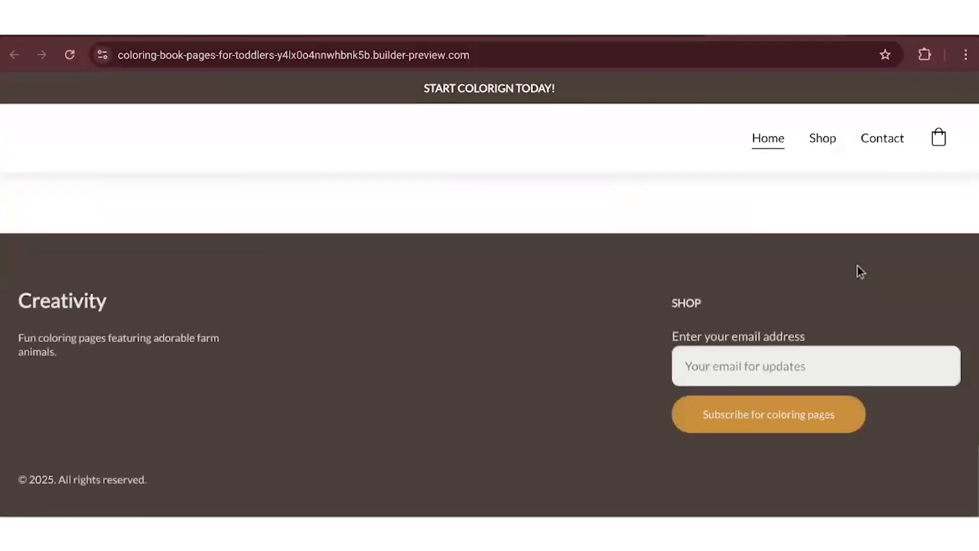
scroll(859, 271, up, 8)
scroll(844, 290, up, 15)
scroll(561, 316, down, 3)
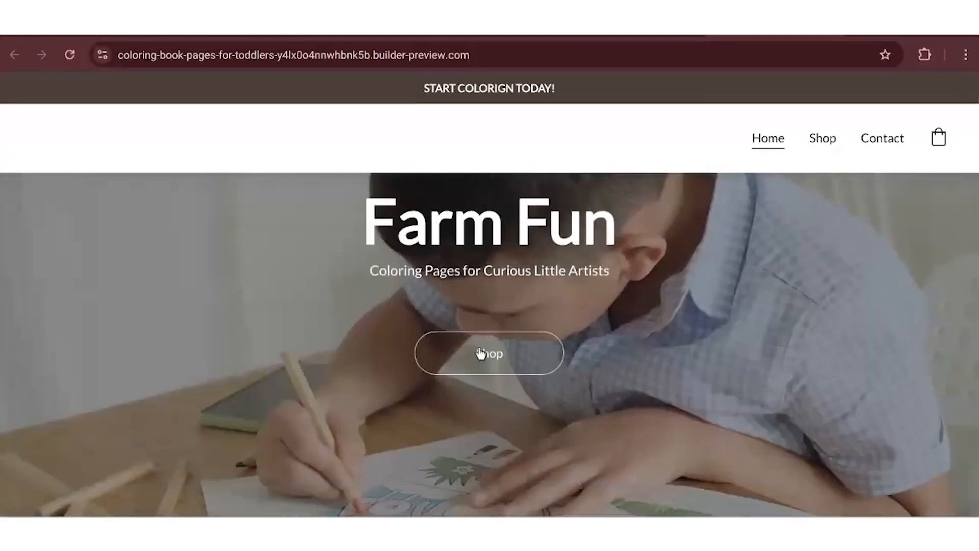
scroll(485, 351, down, 12)
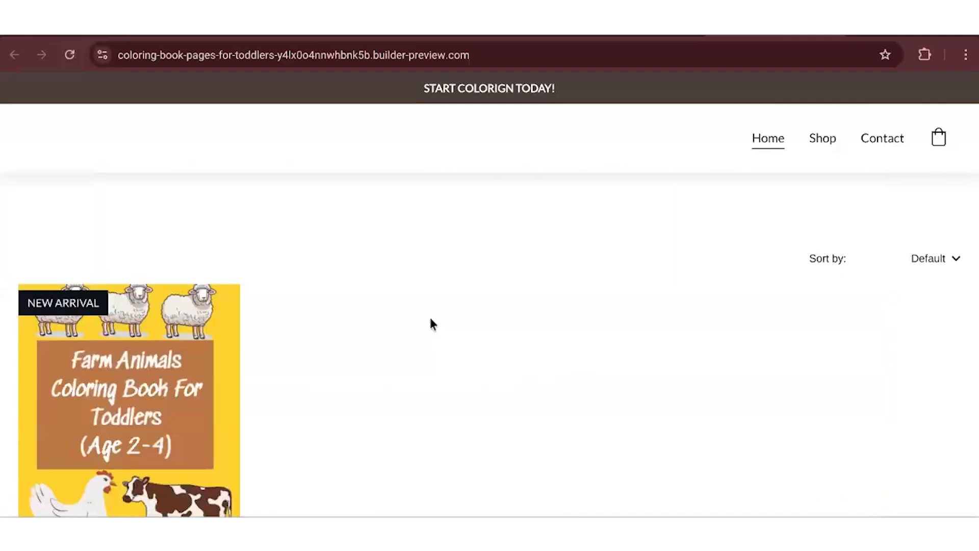
Open the Farm Animals Coloring Book product on the live site and examine its page.
click(155, 397)
scroll(865, 303, down, 3)
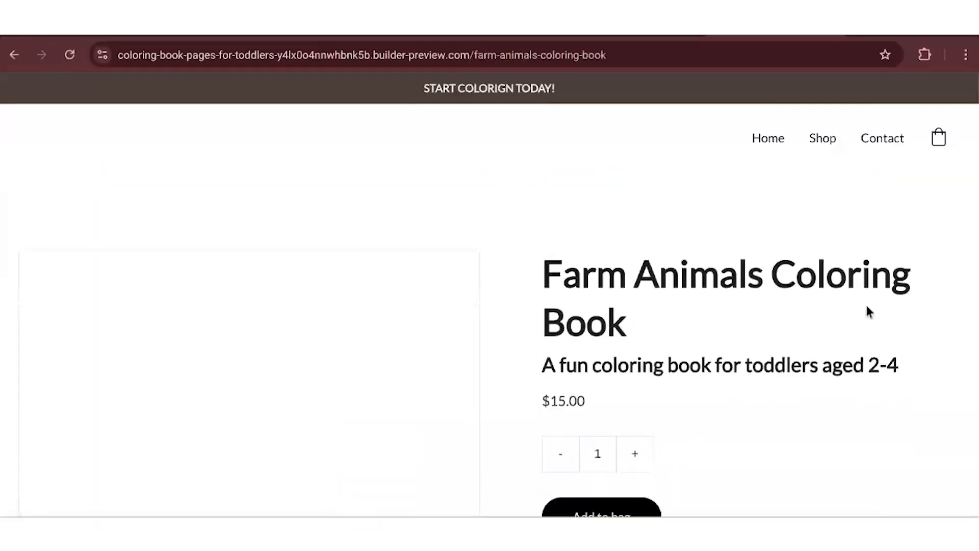
scroll(824, 325, down, 15)
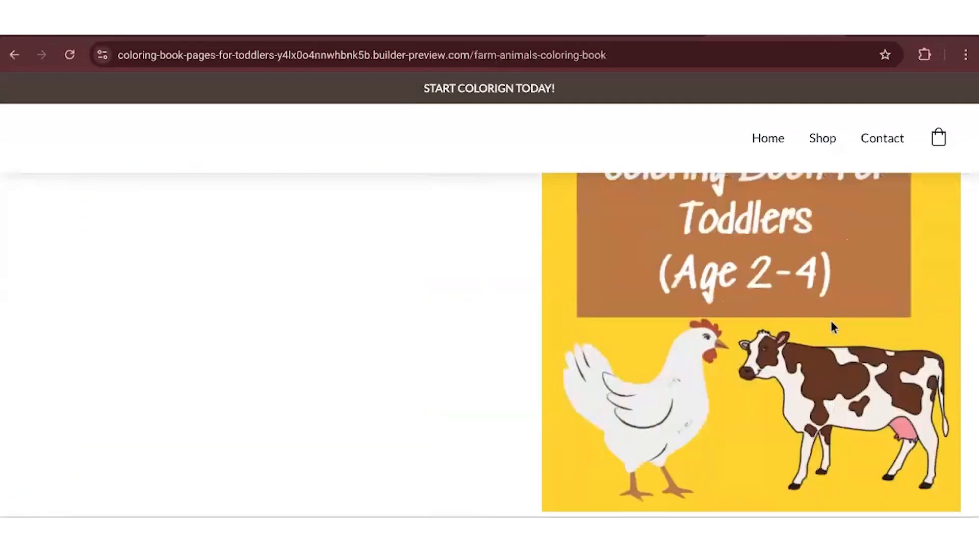
scroll(831, 332, up, 15)
scroll(831, 338, up, 2)
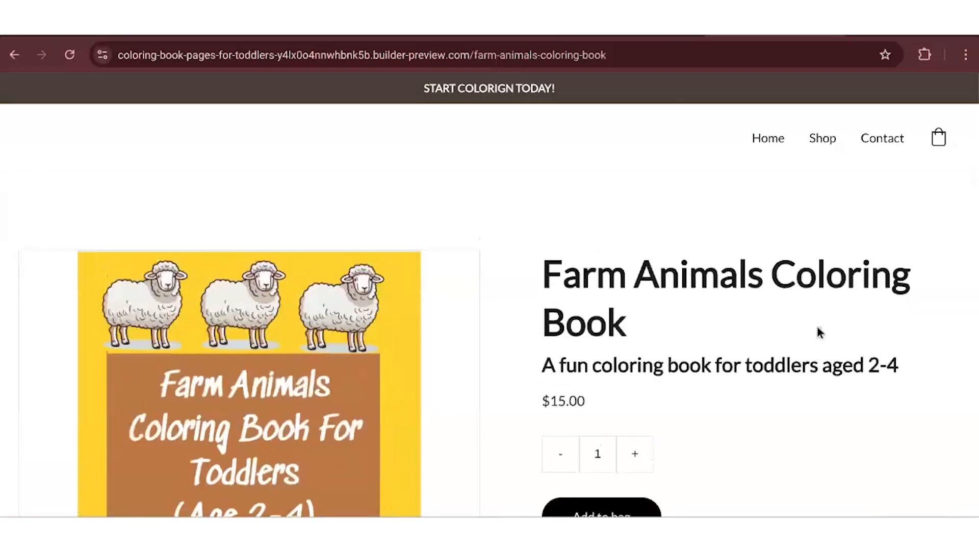